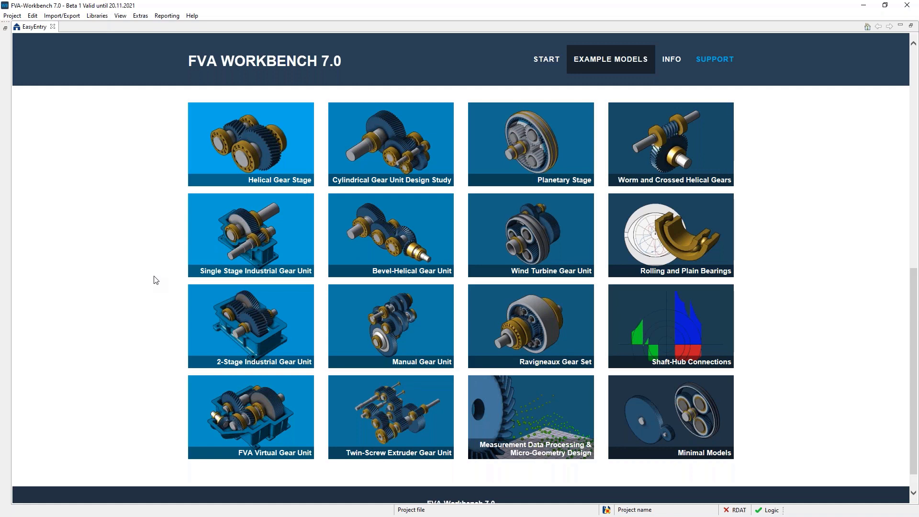
Step: Load the FVA Virtual Gear Unit example model and maximize its 3D model view
{"action": "left_click", "coordinate": [254, 410]}
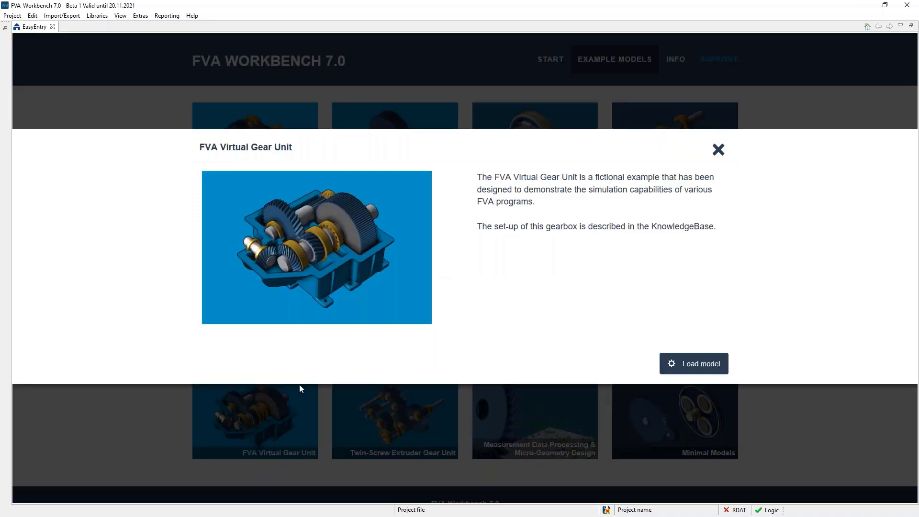
{"action": "left_click", "coordinate": [697, 362]}
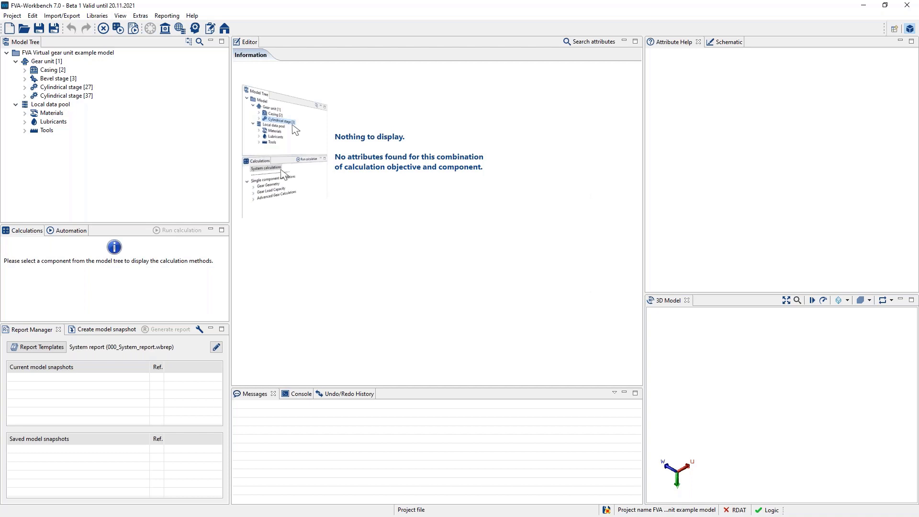
{"action": "double_click", "coordinate": [661, 301]}
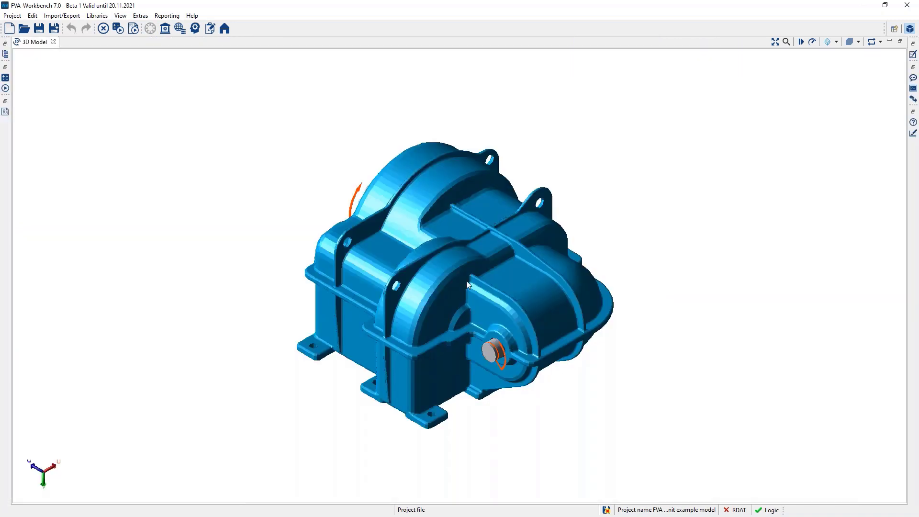
Step: Hide the casing component in the 3D model to expose the gears and shafts inside
{"action": "left_click_drag", "start_coordinate": [466, 280], "coordinate": [403, 324]}
{"action": "left_click_drag", "start_coordinate": [471, 263], "coordinate": [464, 269]}
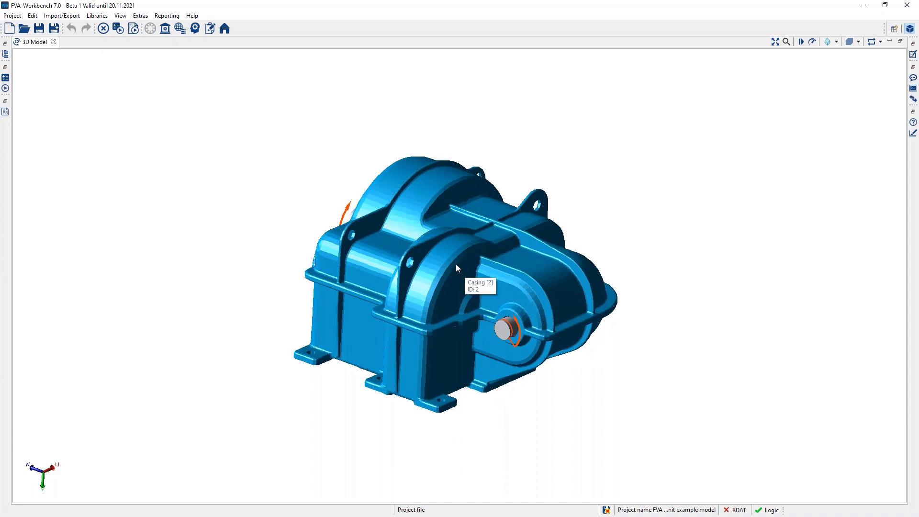
{"action": "left_click", "coordinate": [456, 264]}
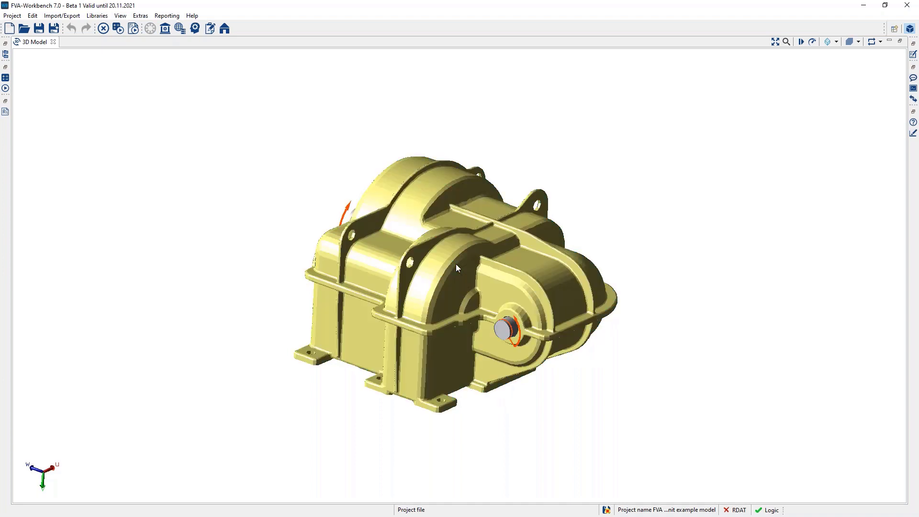
{"action": "right_click", "coordinate": [457, 267]}
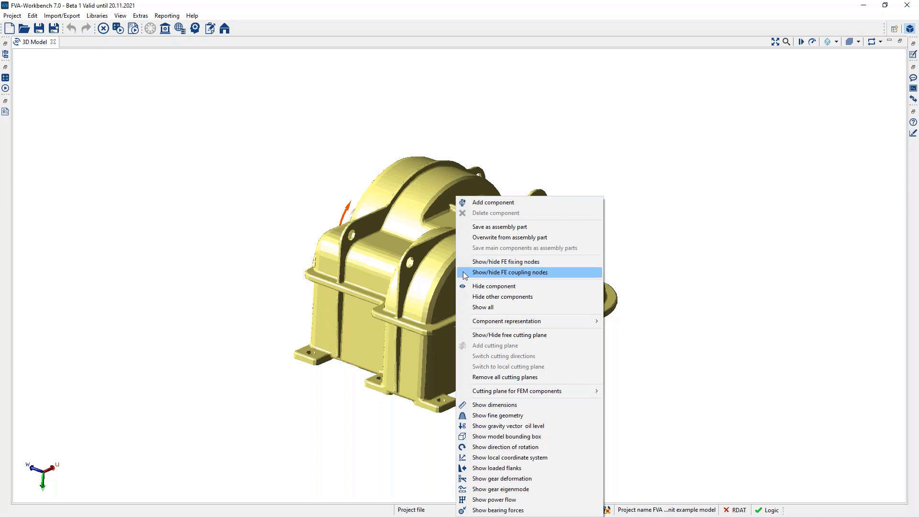
{"action": "left_click", "coordinate": [481, 285]}
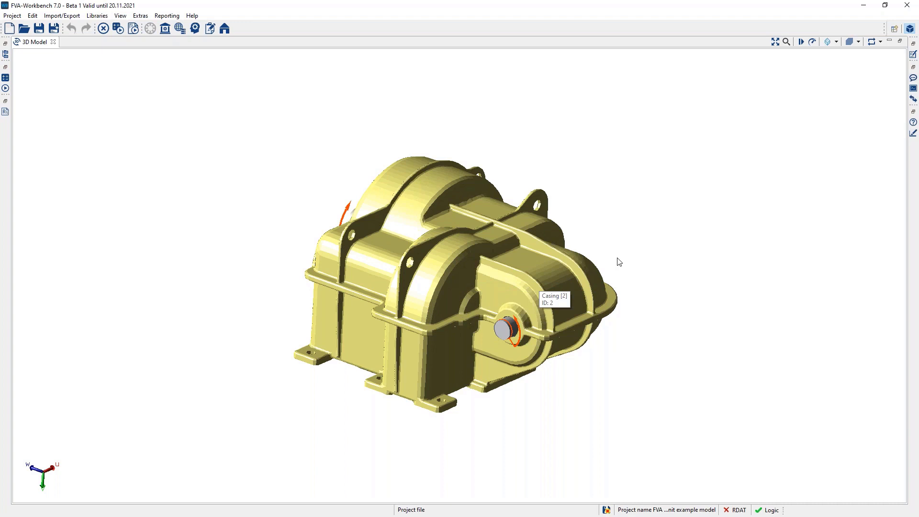
Step: Examine the exposed bevel stage, cylindrical gears and shafts in the 3D model from several angles
{"action": "left_click_drag", "start_coordinate": [617, 259], "coordinate": [588, 311]}
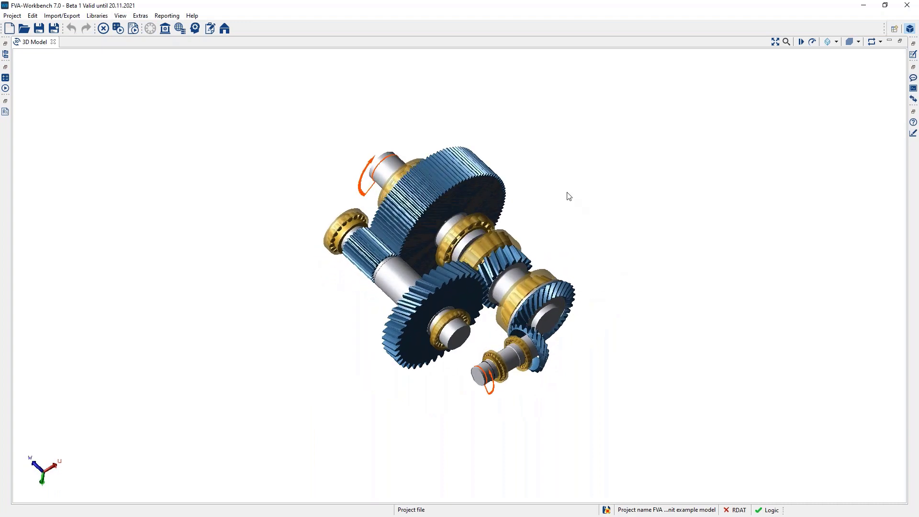
{"action": "left_click_drag", "start_coordinate": [554, 175], "coordinate": [541, 190]}
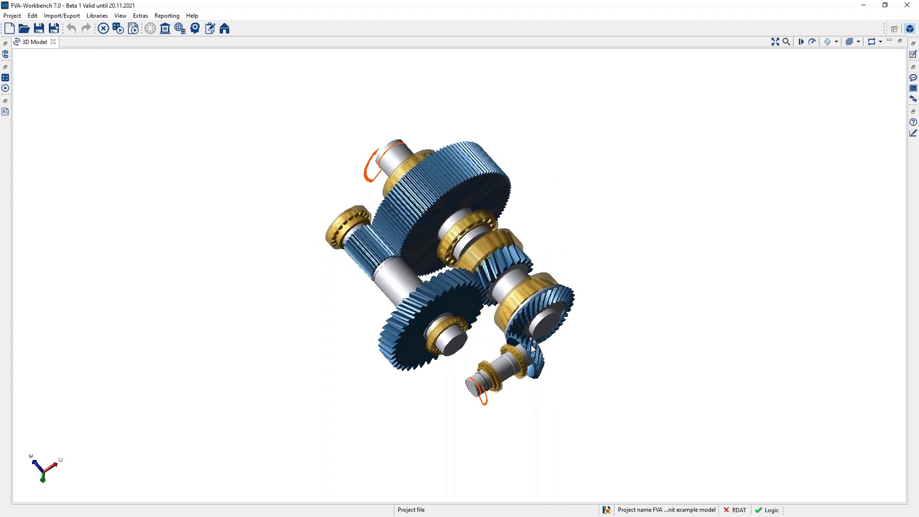
{"action": "mouse_move", "coordinate": [527, 307]}
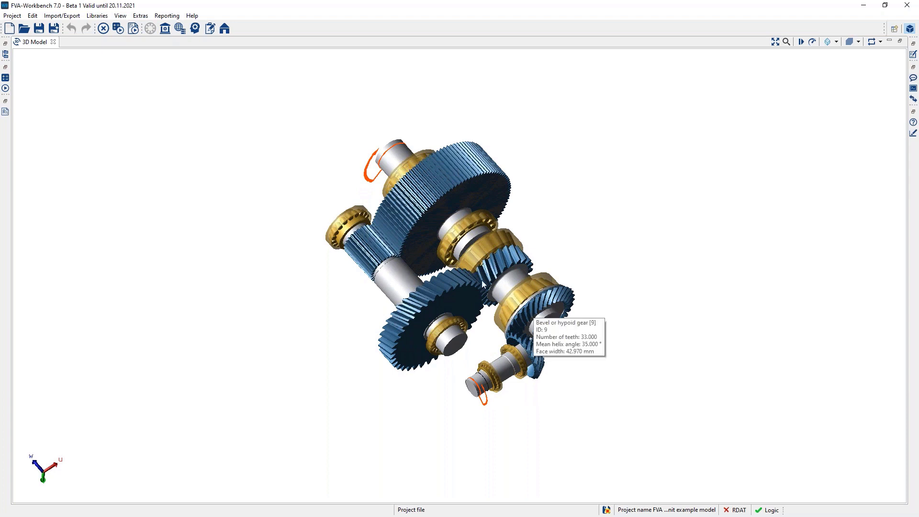
{"action": "mouse_move", "coordinate": [490, 278]}
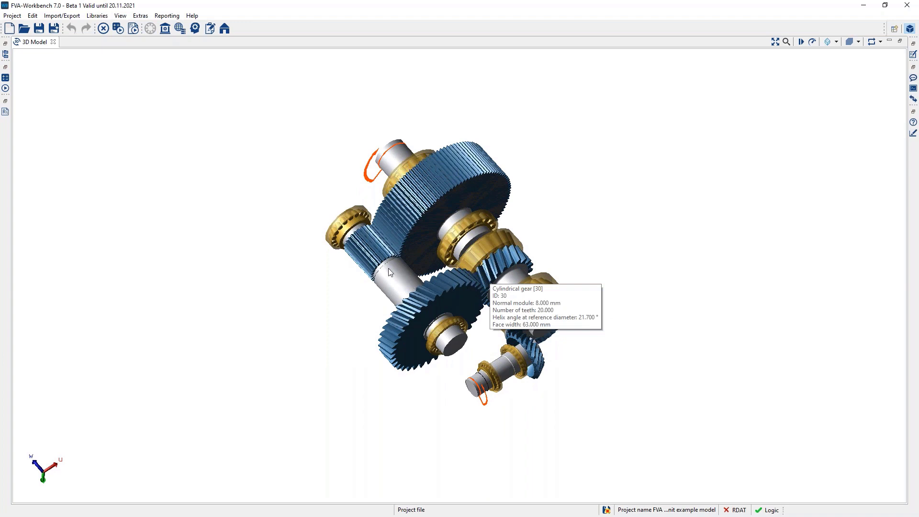
{"action": "mouse_move", "coordinate": [375, 249]}
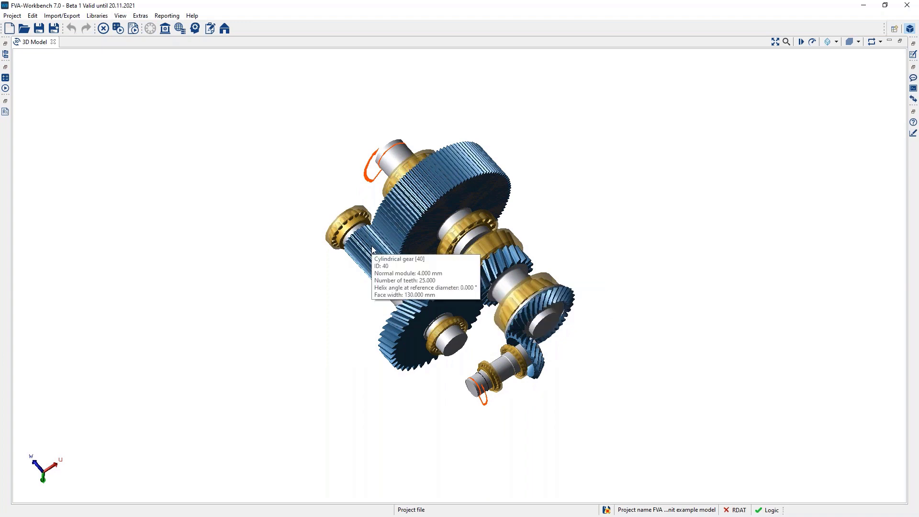
{"action": "mouse_move", "coordinate": [488, 382]}
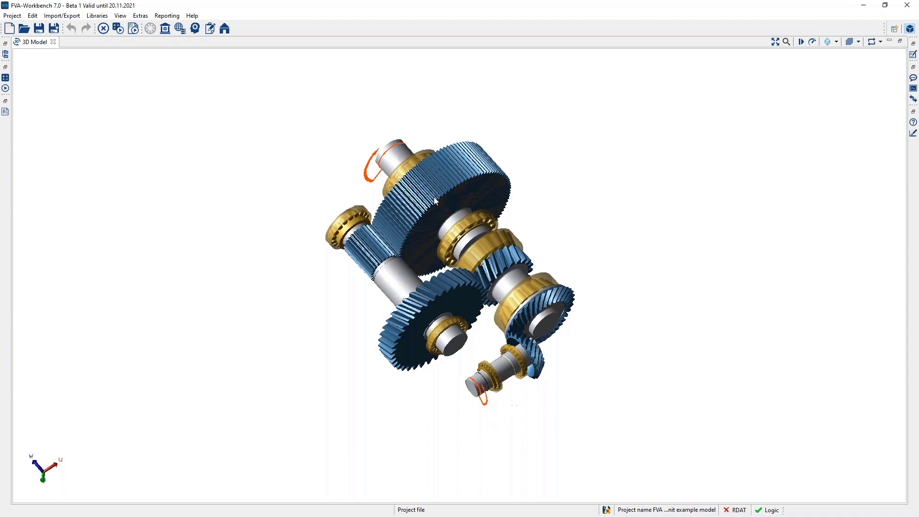
{"action": "left_click_drag", "start_coordinate": [433, 193], "coordinate": [422, 187]}
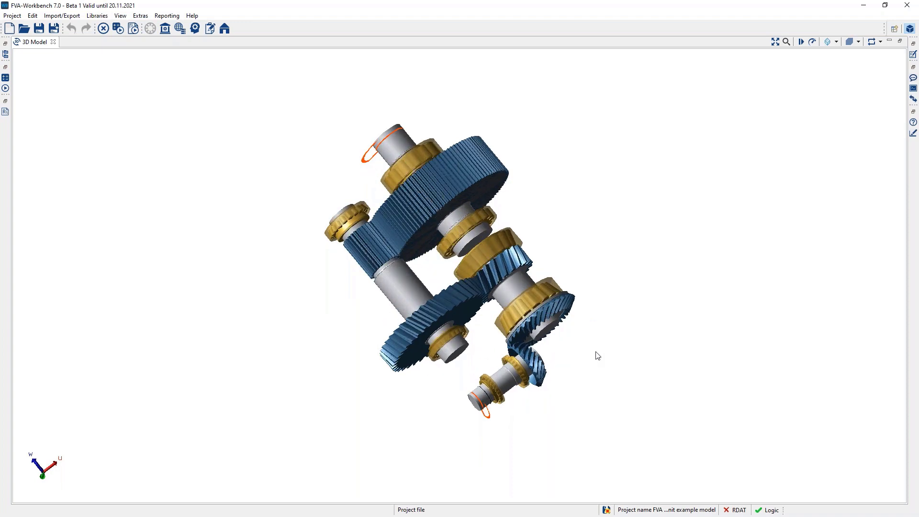
{"action": "left_click_drag", "start_coordinate": [597, 355], "coordinate": [611, 332]}
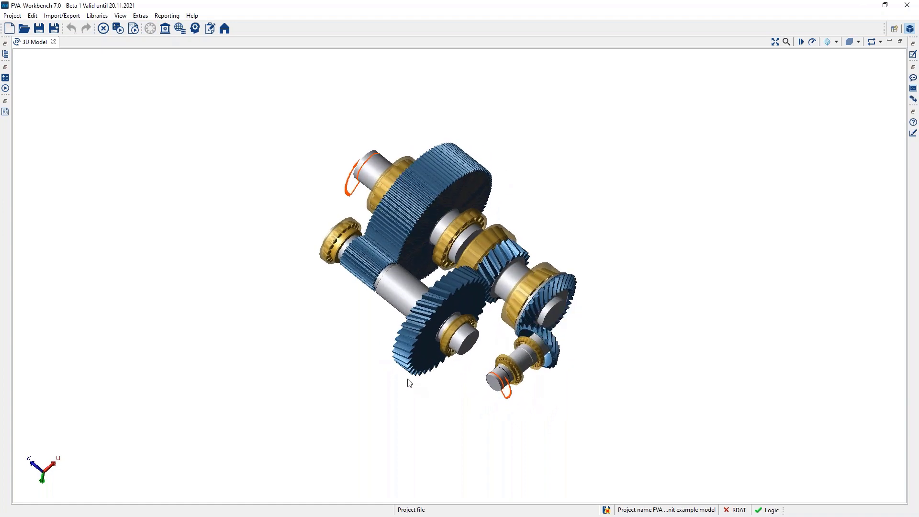
{"action": "left_click_drag", "start_coordinate": [409, 382], "coordinate": [360, 357]}
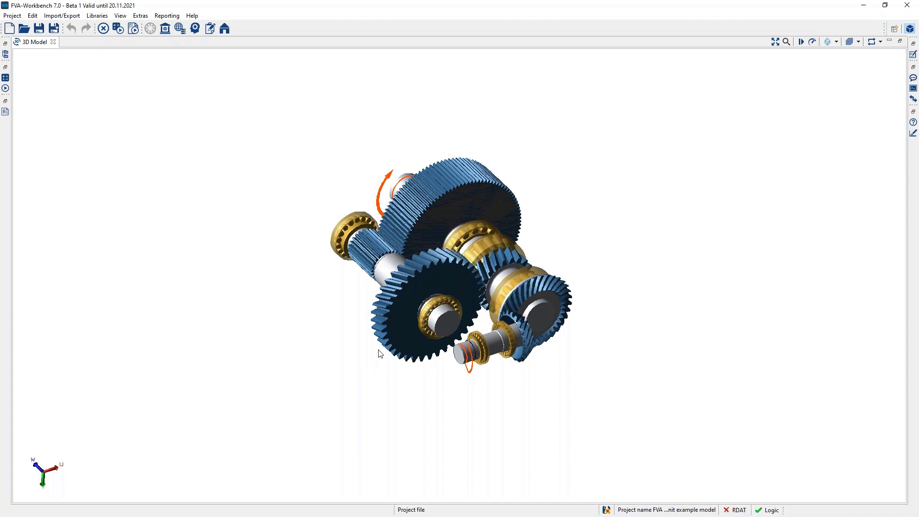
Step: Show the gravity vector and oil level in the 3D model and inspect the oil plane from several angles
{"action": "mouse_move", "coordinate": [444, 320]}
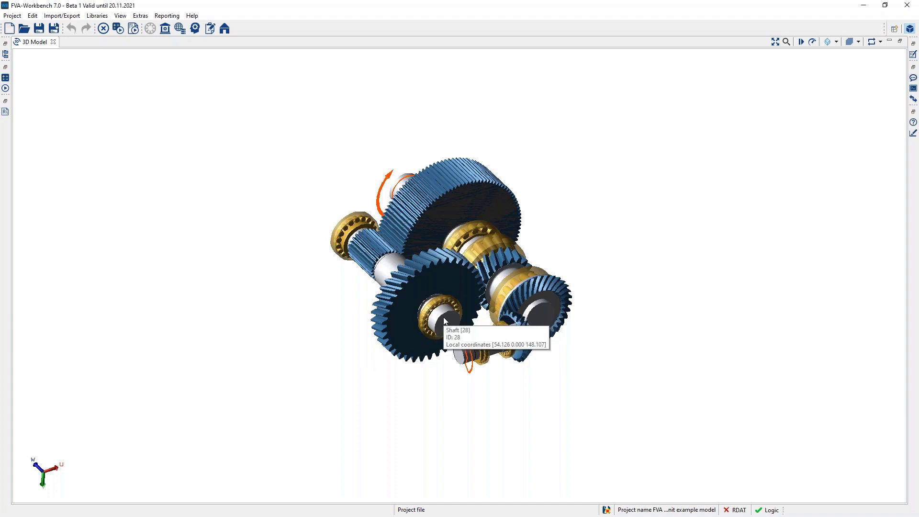
{"action": "right_click", "coordinate": [444, 315]}
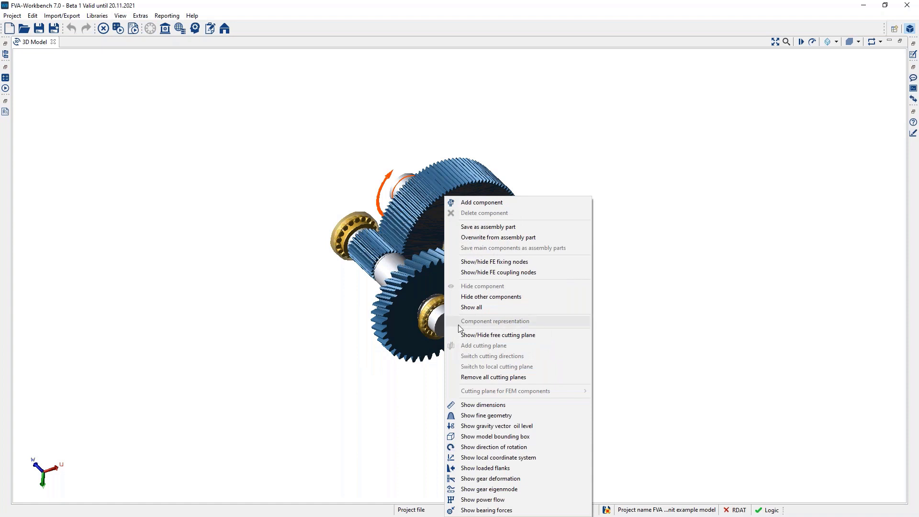
{"action": "left_click", "coordinate": [527, 427]}
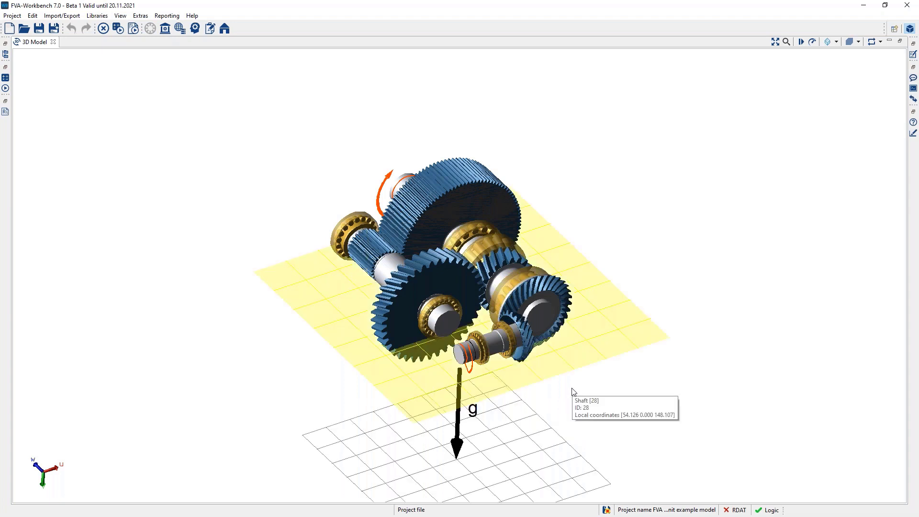
{"action": "left_click_drag", "start_coordinate": [572, 392], "coordinate": [465, 294]}
{"action": "left_click_drag", "start_coordinate": [556, 265], "coordinate": [423, 381]}
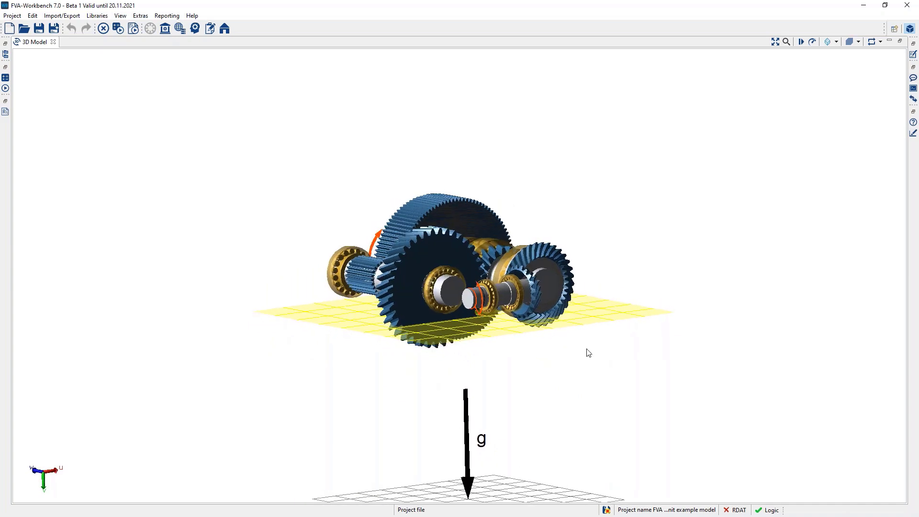
{"action": "left_click_drag", "start_coordinate": [587, 350], "coordinate": [403, 316]}
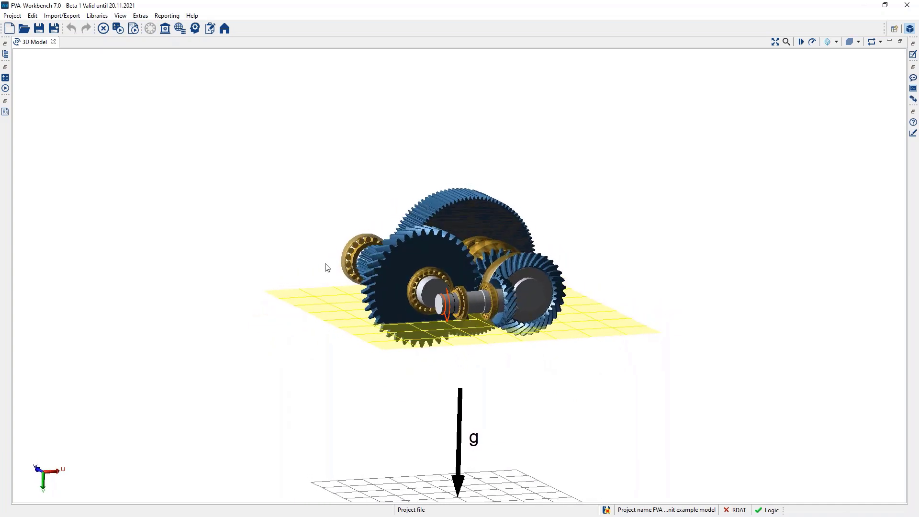
{"action": "left_click_drag", "start_coordinate": [397, 271], "coordinate": [227, 273]}
{"action": "left_click_drag", "start_coordinate": [485, 297], "coordinate": [675, 295]}
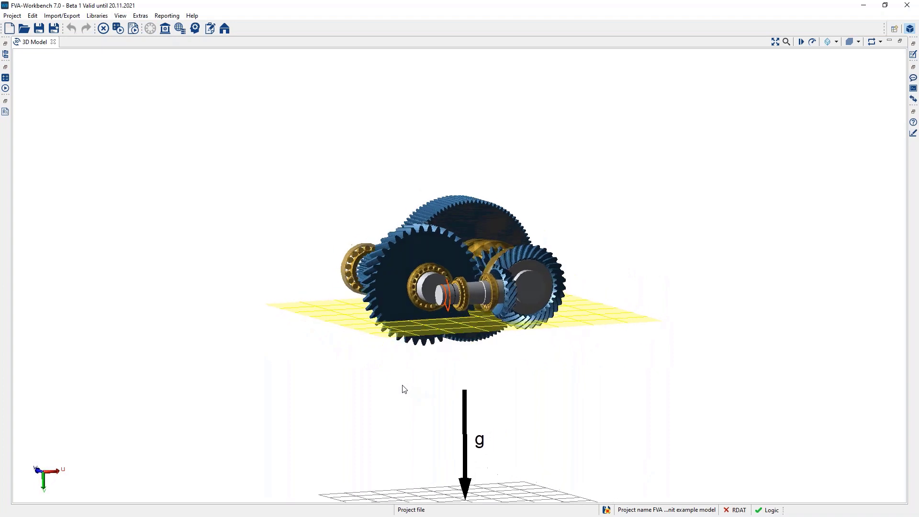
Step: Restore the full workspace layout and deactivate all additional system calculations for the gear unit
{"action": "double_click", "coordinate": [32, 42]}
{"action": "scroll", "coordinate": [814, 375], "scroll_direction": "up", "scroll_amount": 3}
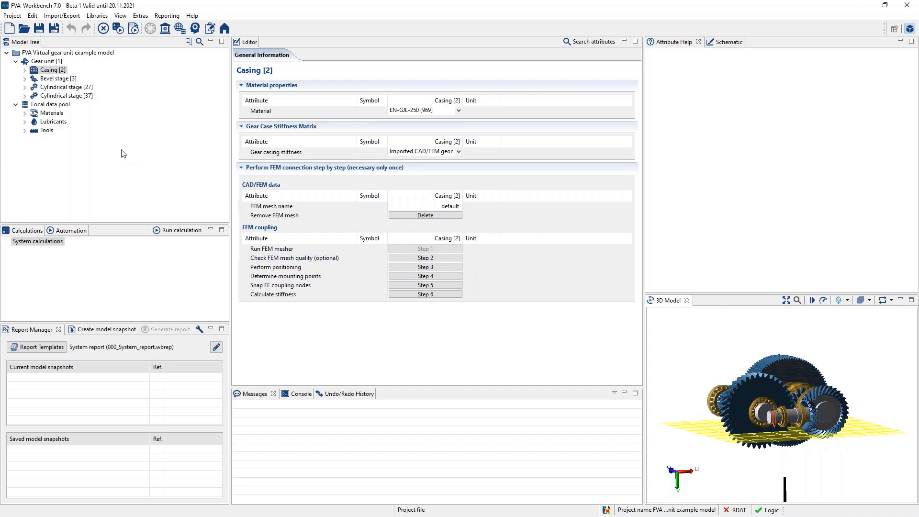
{"action": "left_click", "coordinate": [46, 62]}
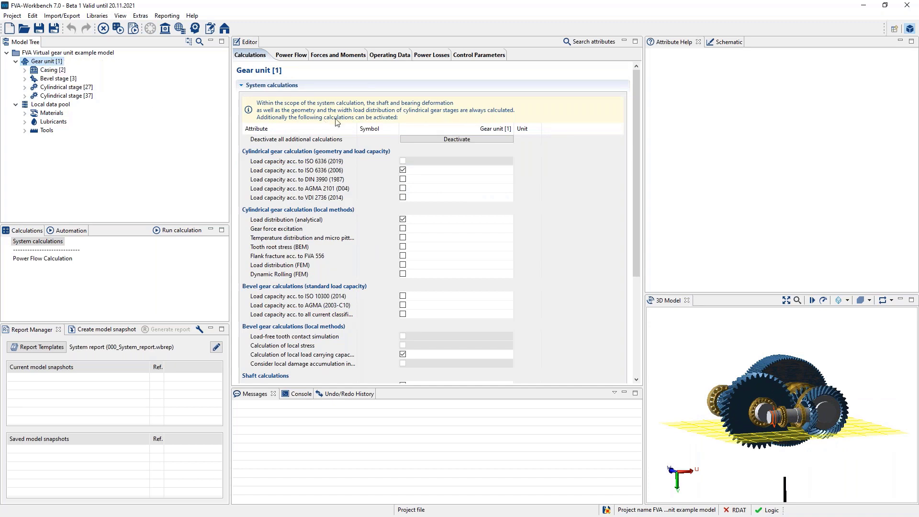
{"action": "left_click", "coordinate": [477, 139]}
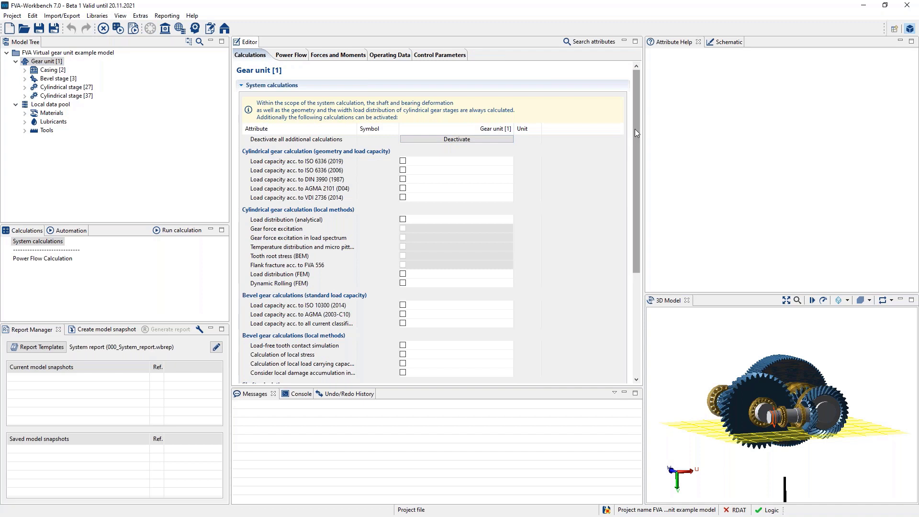
Step: Activate the power loss calculation for the gear unit and open its power loss settings
{"action": "left_click_drag", "start_coordinate": [635, 128], "coordinate": [636, 237]}
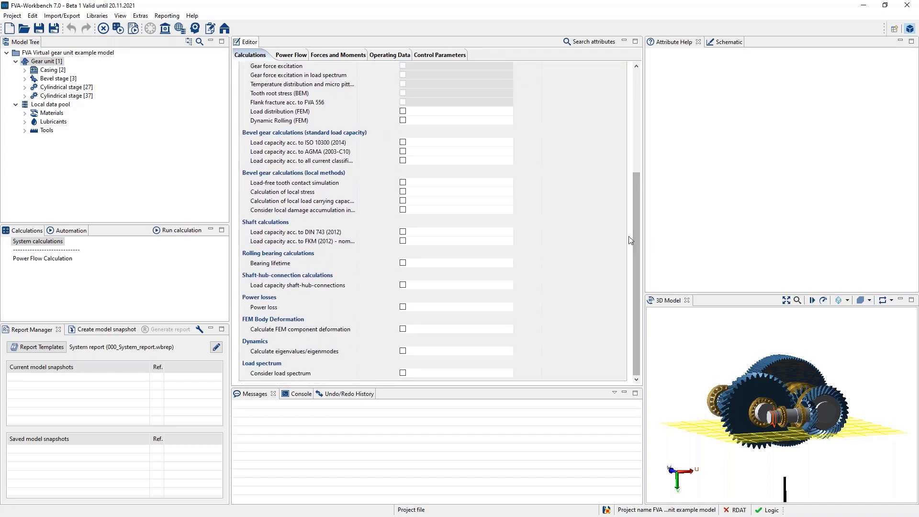
{"action": "left_click", "coordinate": [402, 306]}
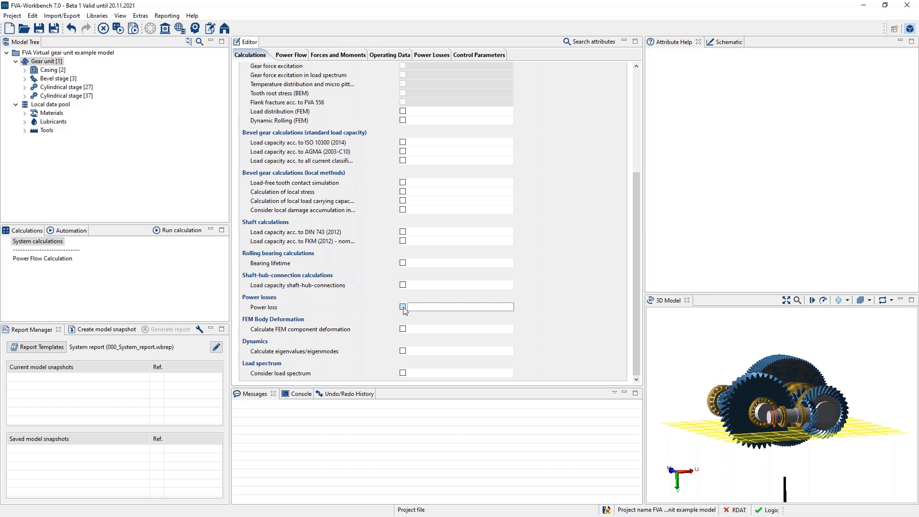
{"action": "left_click", "coordinate": [403, 307]}
{"action": "left_click", "coordinate": [431, 55]}
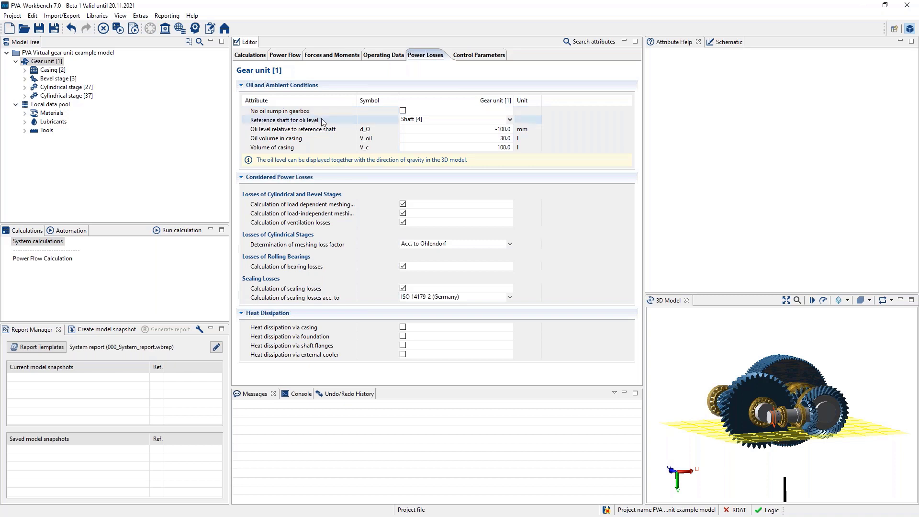
Step: Set the oil level relative to the reference shaft to 0 mm and check the oil plane in the 3D model
{"action": "left_click", "coordinate": [312, 129]}
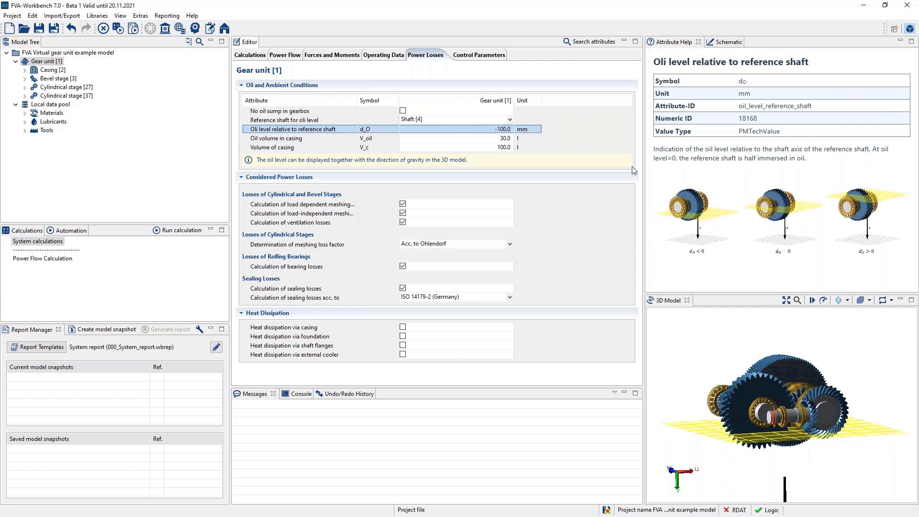
{"action": "left_click_drag", "start_coordinate": [797, 433], "coordinate": [774, 430]}
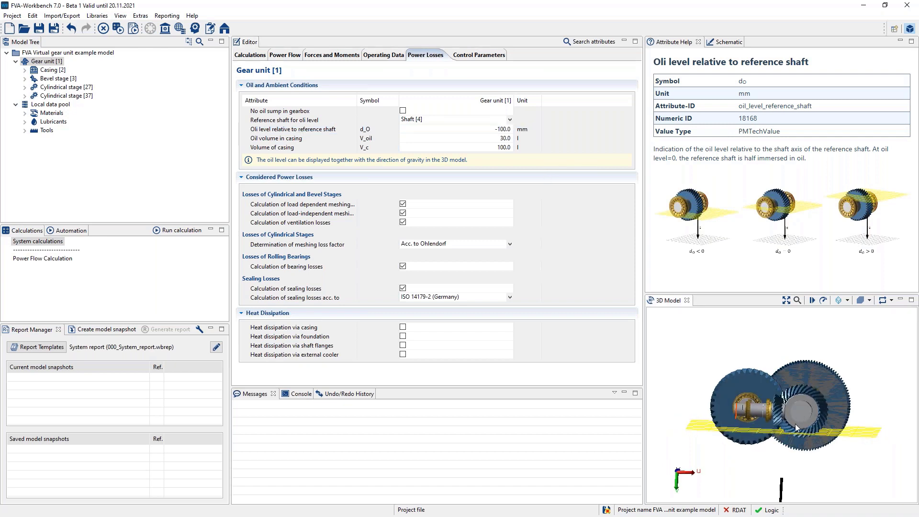
{"action": "mouse_move", "coordinate": [778, 404]}
{"action": "left_click", "coordinate": [493, 130]}
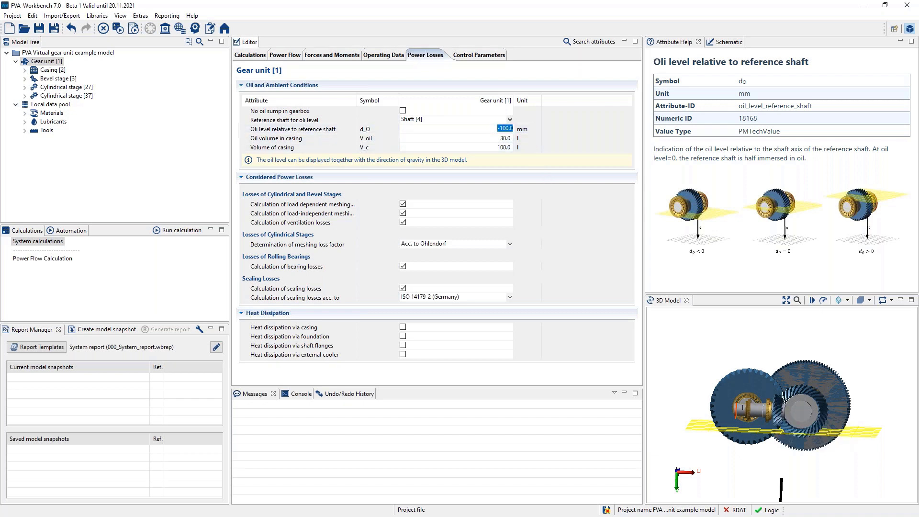
{"action": "type", "text": "0"}
{"action": "key", "text": "Return"}
{"action": "left_click", "coordinate": [797, 409]}
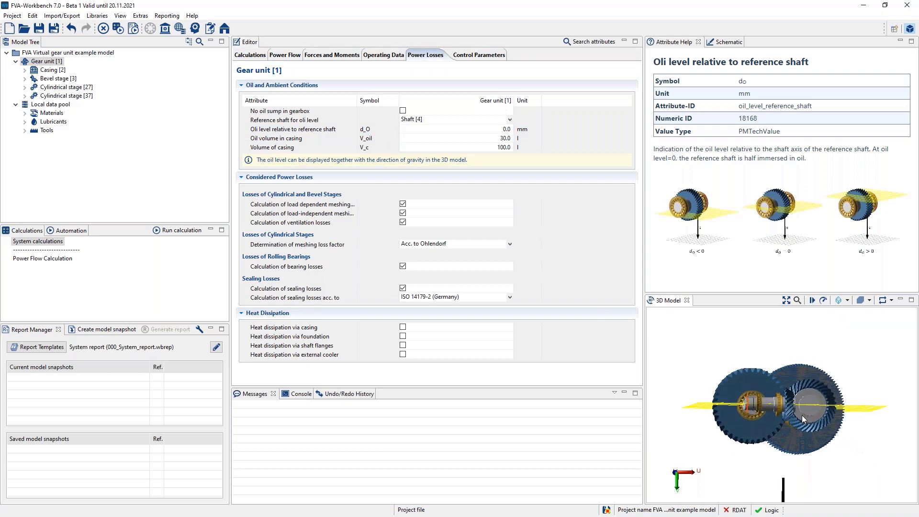
{"action": "left_click_drag", "start_coordinate": [802, 415], "coordinate": [840, 381]}
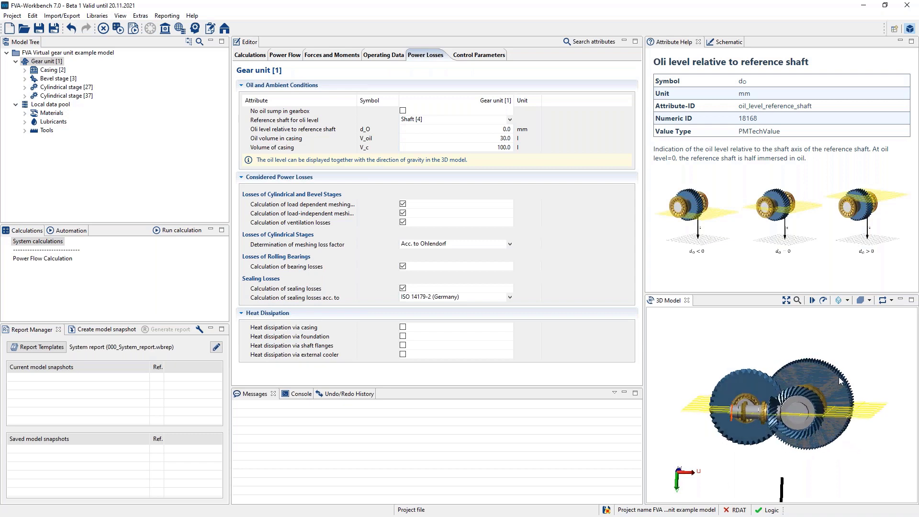
{"action": "mouse_move", "coordinate": [816, 397]}
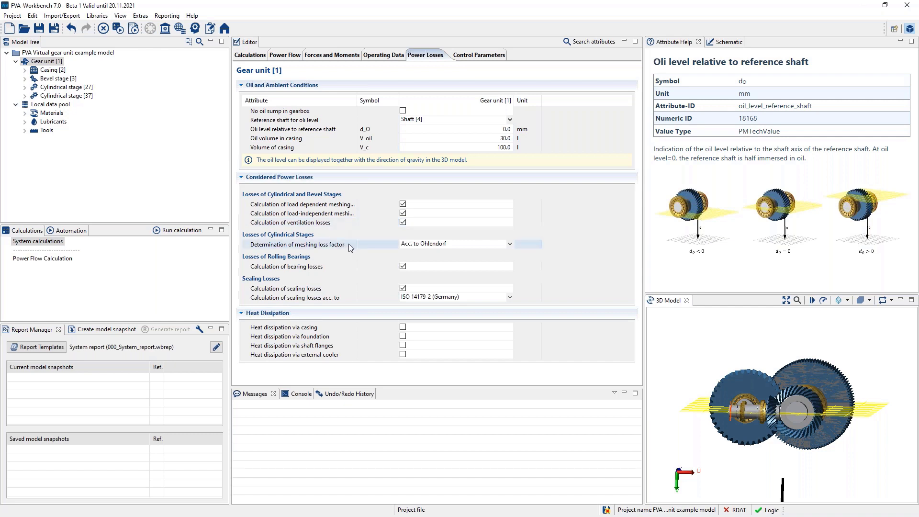
Step: Set the meshing loss factor to local calculation based on load distribution and the sealing loss method to ISO 14179-1 (USA)
{"action": "left_click", "coordinate": [510, 243]}
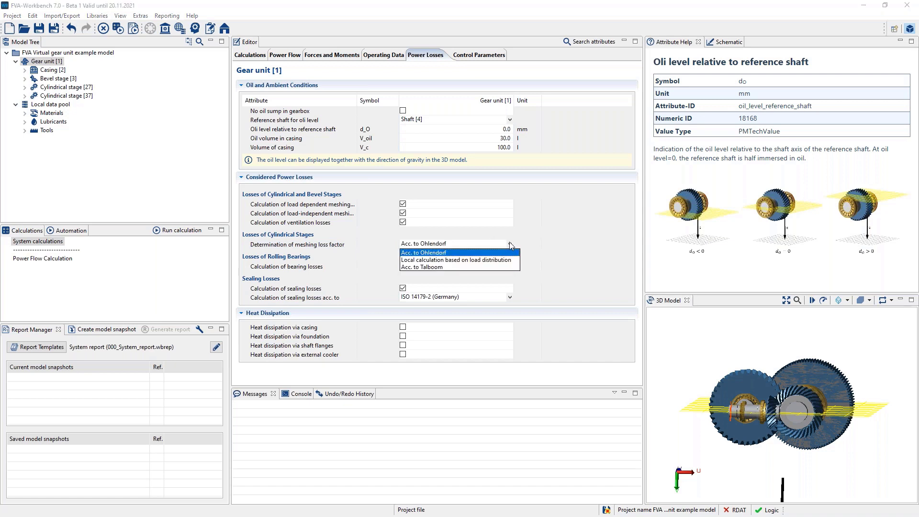
{"action": "left_click", "coordinate": [429, 260]}
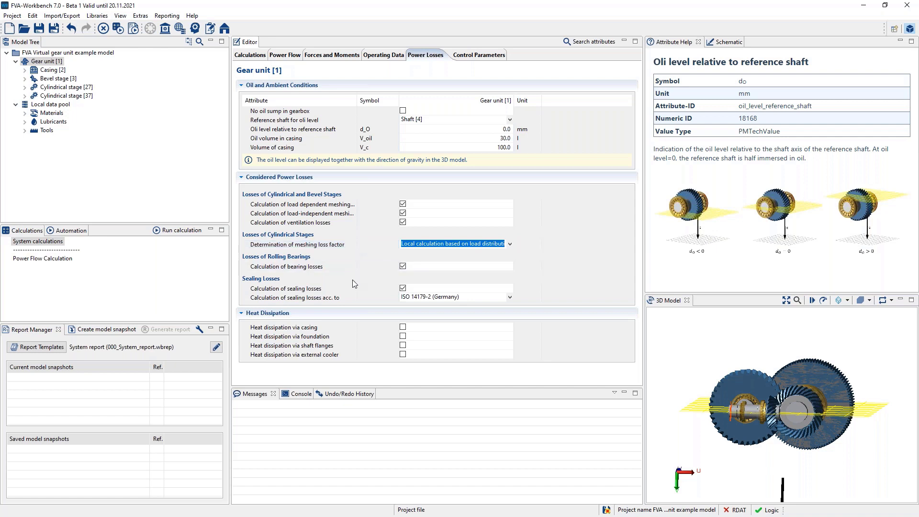
{"action": "left_click", "coordinate": [510, 297]}
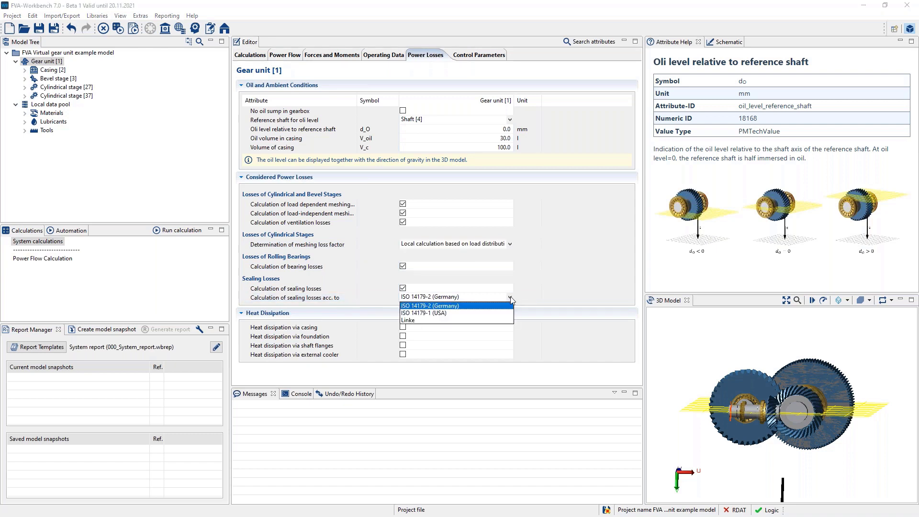
{"action": "left_click", "coordinate": [429, 314]}
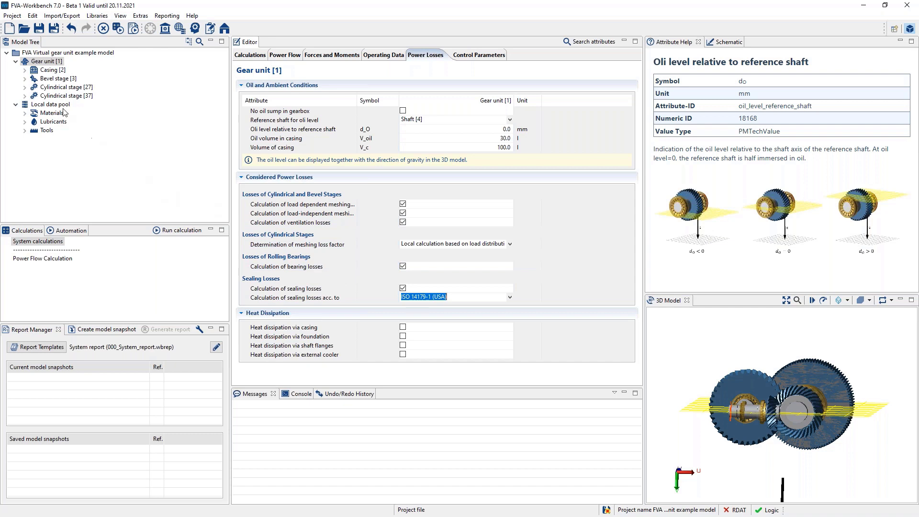
Step: Open the bearing power loss settings of rolling bearing [21] in the casing and select oil bath lubrication
{"action": "left_click", "coordinate": [25, 71]}
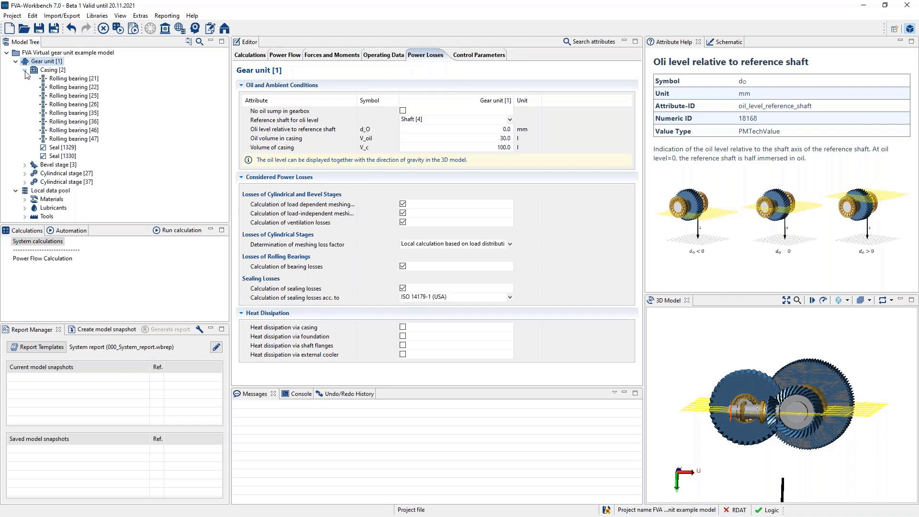
{"action": "left_click", "coordinate": [64, 80]}
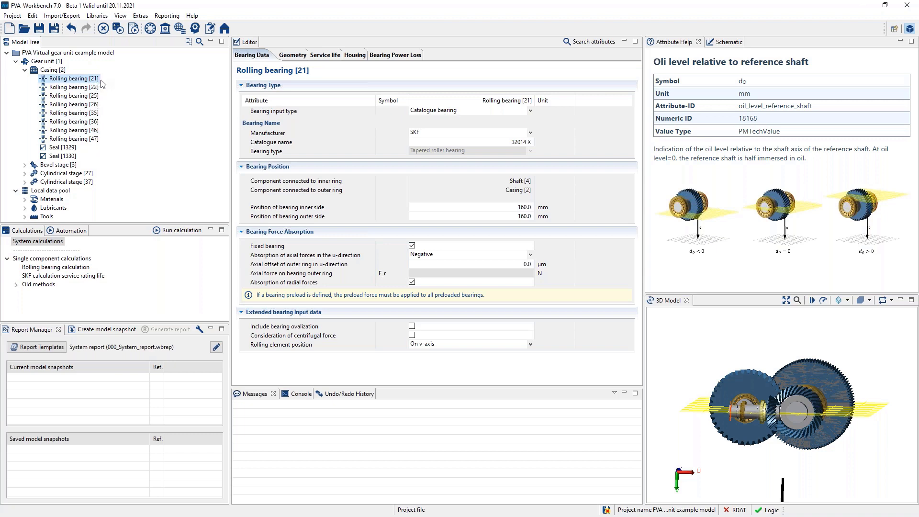
{"action": "left_click", "coordinate": [398, 56]}
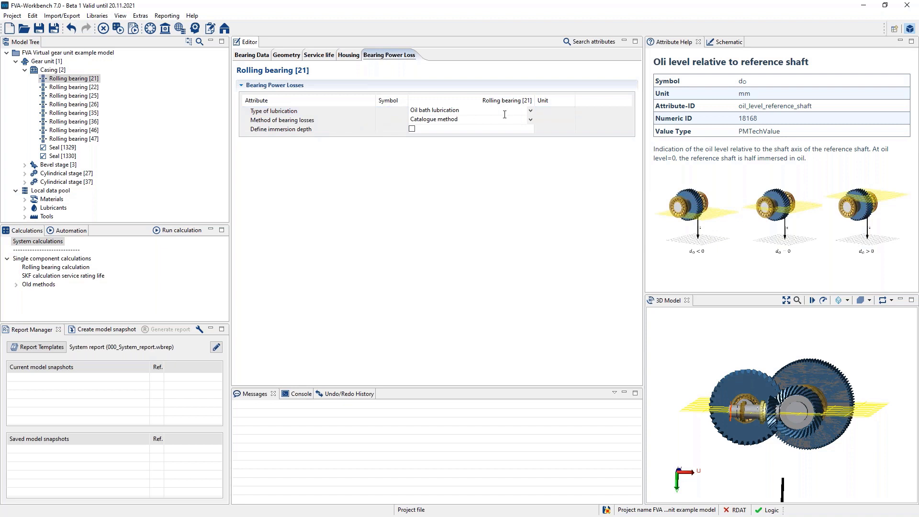
{"action": "left_click", "coordinate": [530, 110]}
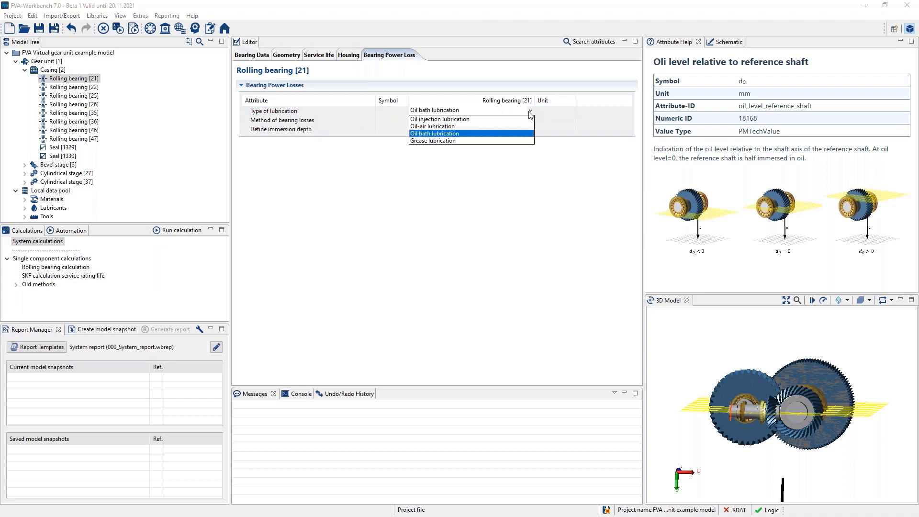
{"action": "left_click", "coordinate": [459, 135]}
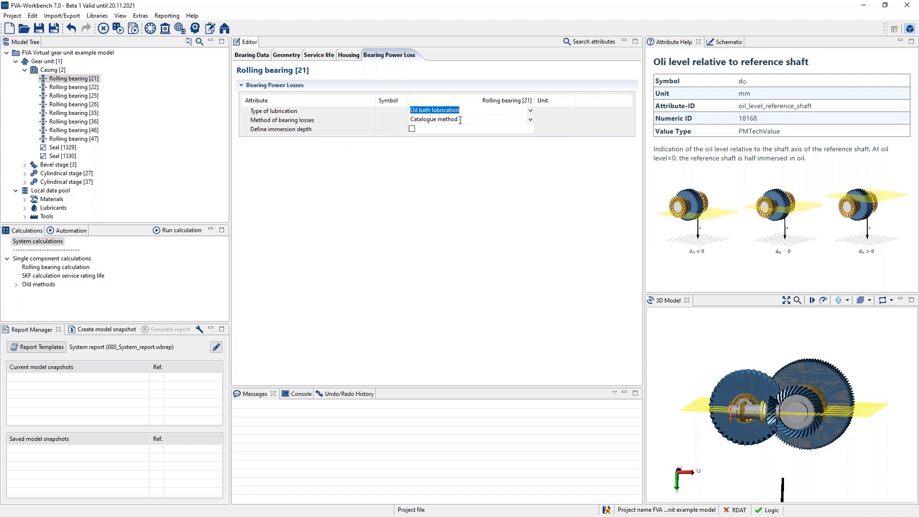
Step: Try the ISO 14179 bearing loss method, check its reference table for the load-independent loss factor, and return to the Catalogue method
{"action": "left_click", "coordinate": [530, 119]}
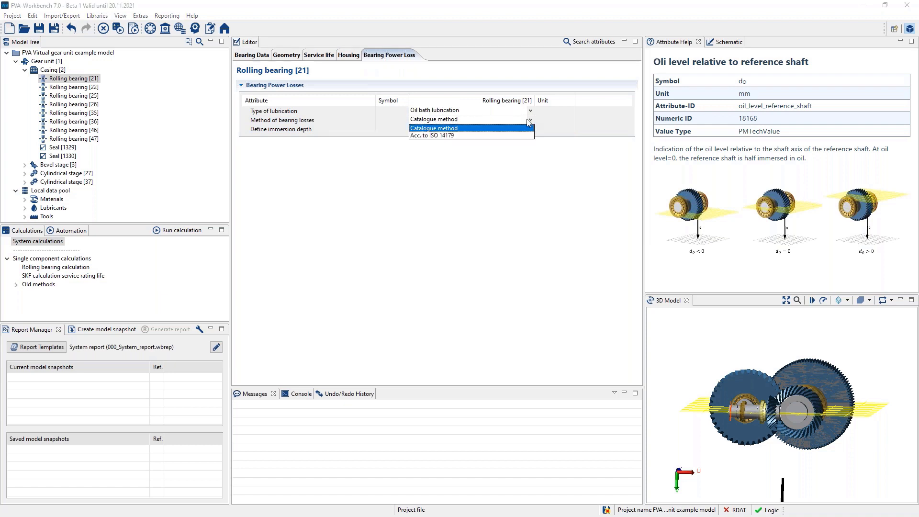
{"action": "left_click", "coordinate": [447, 136]}
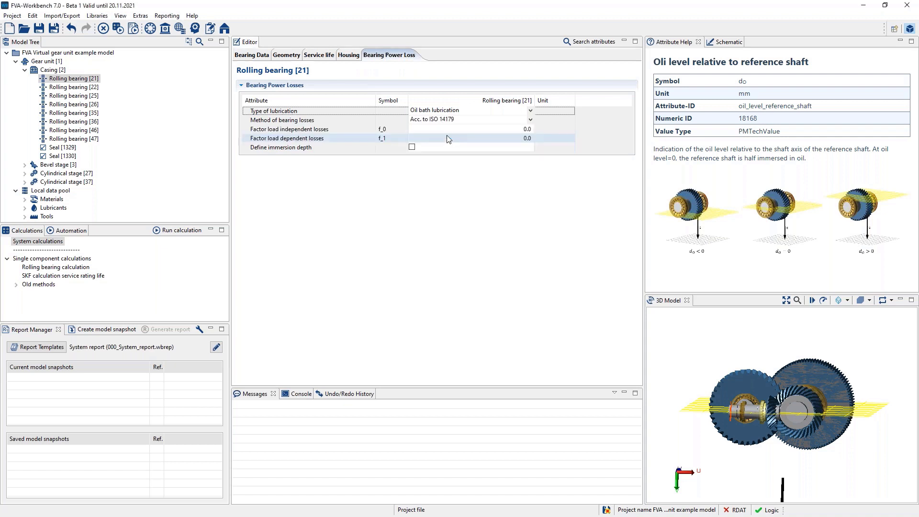
{"action": "left_click", "coordinate": [353, 130]}
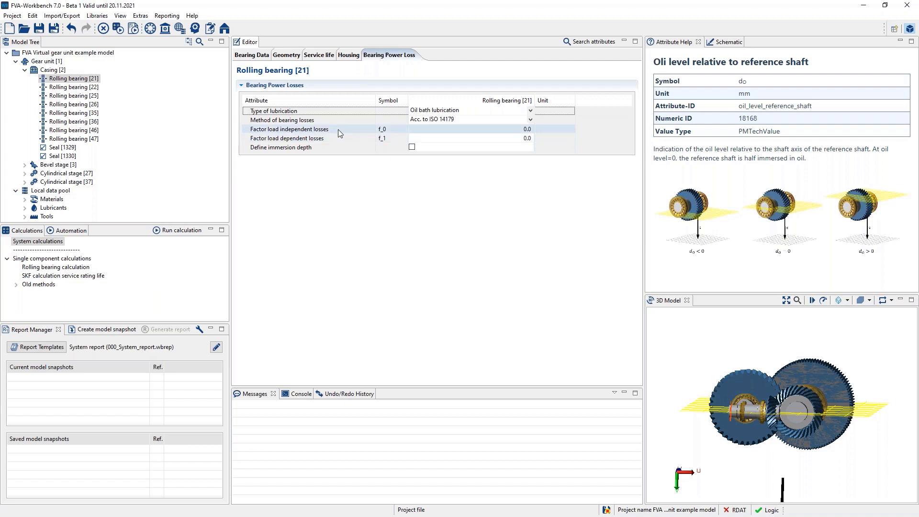
{"action": "left_click", "coordinate": [334, 128]}
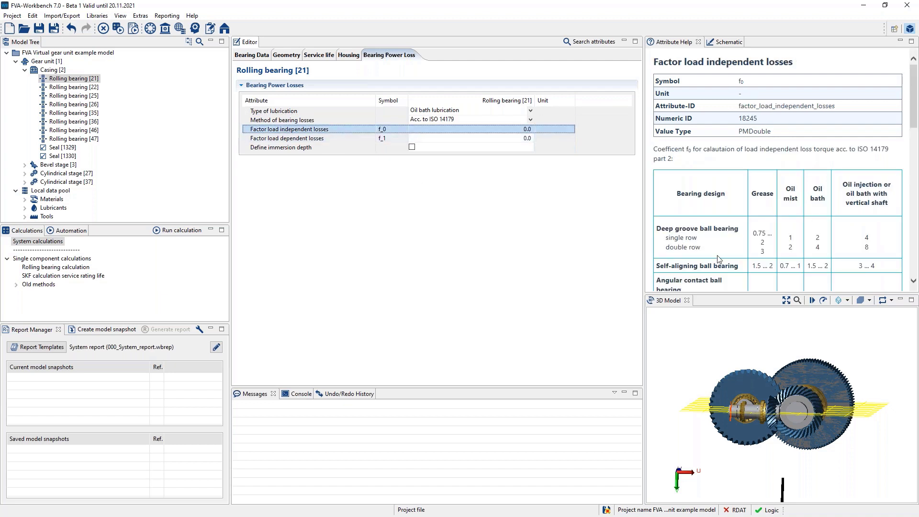
{"action": "left_click_drag", "start_coordinate": [735, 293], "coordinate": [737, 339]}
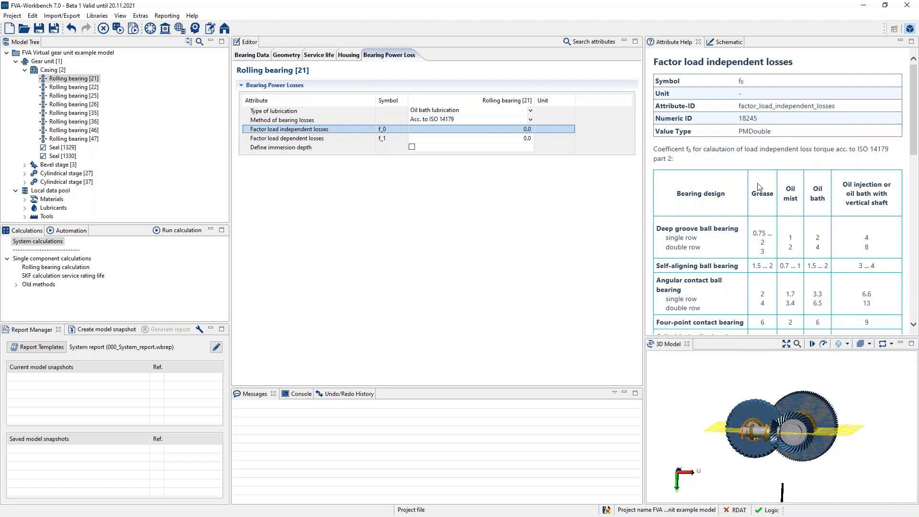
{"action": "scroll", "coordinate": [765, 182], "scroll_direction": "down", "scroll_amount": 3}
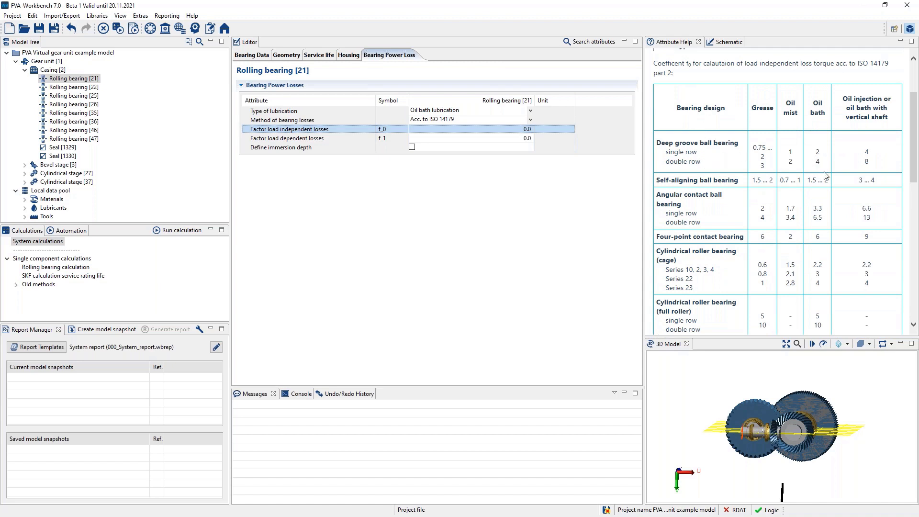
{"action": "left_click", "coordinate": [530, 120]}
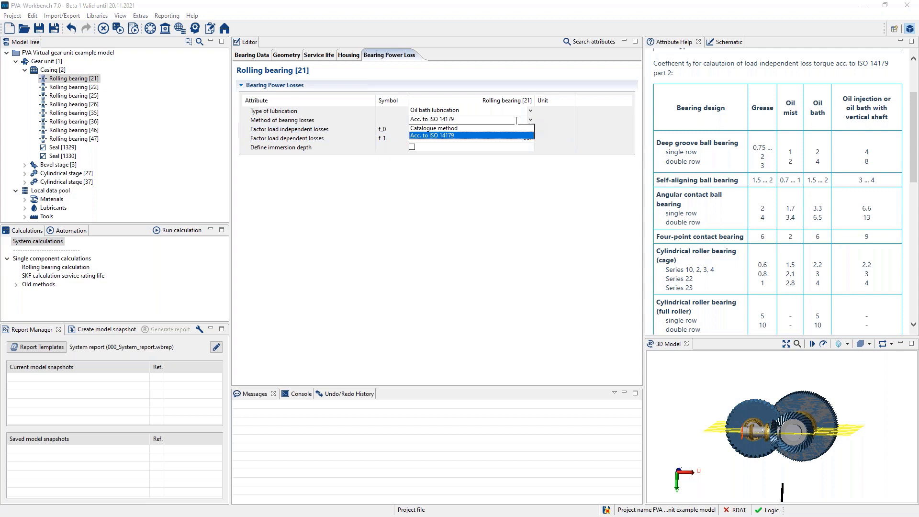
{"action": "left_click", "coordinate": [468, 128]}
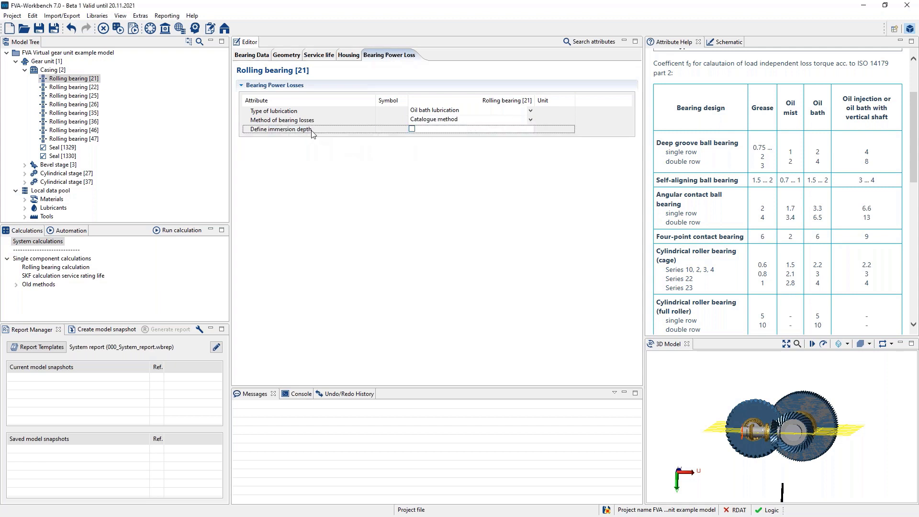
Step: Inspect the oil plane relative to the bearings and gears from several angles in the 3D model
{"action": "left_click", "coordinate": [292, 130]}
{"action": "left_click_drag", "start_coordinate": [805, 438], "coordinate": [812, 436]}
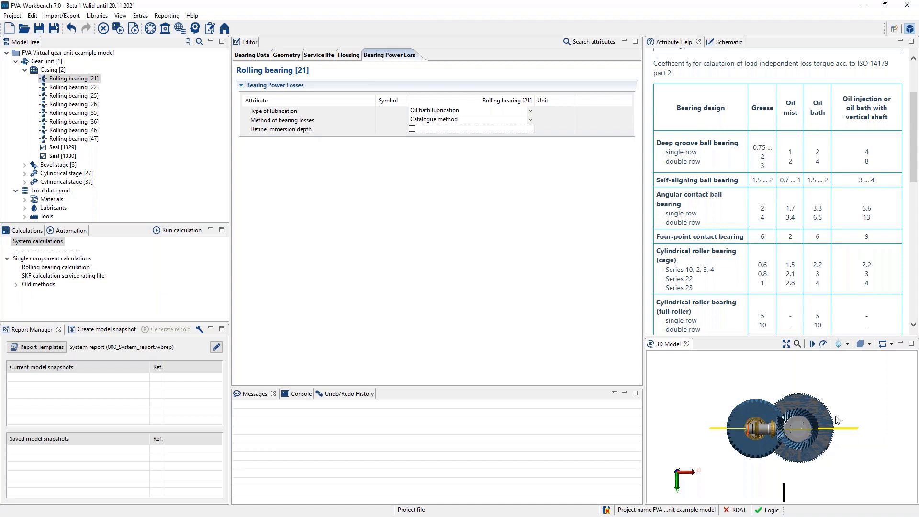
{"action": "left_click_drag", "start_coordinate": [835, 415], "coordinate": [798, 426]}
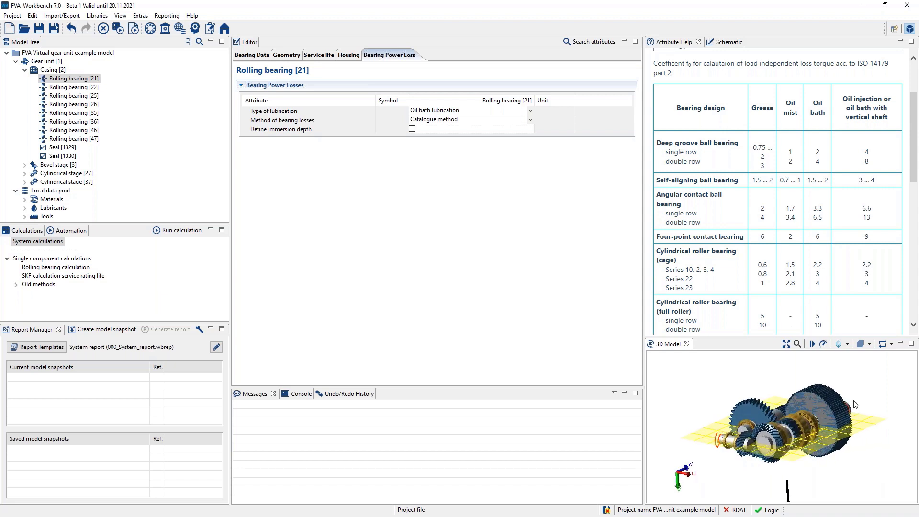
{"action": "left_click_drag", "start_coordinate": [861, 398], "coordinate": [839, 422]}
{"action": "left_click_drag", "start_coordinate": [783, 423], "coordinate": [831, 429]}
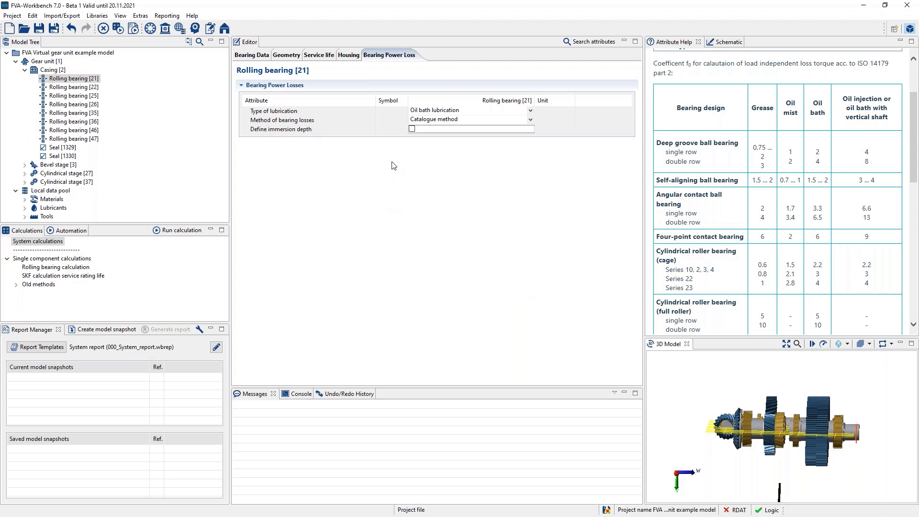
Step: Try defining a custom immersion depth for the bearing, read the help on its sign convention, and disable the option again
{"action": "left_click", "coordinate": [412, 130]}
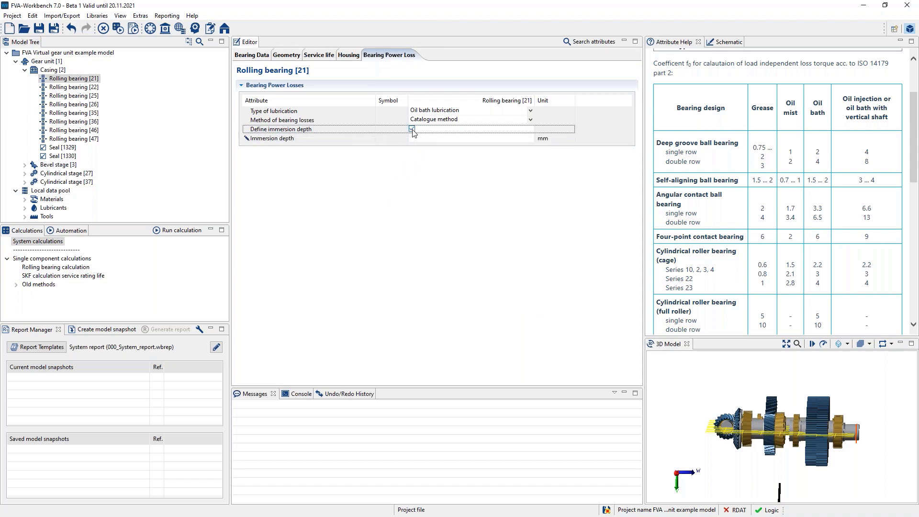
{"action": "left_click", "coordinate": [301, 139]}
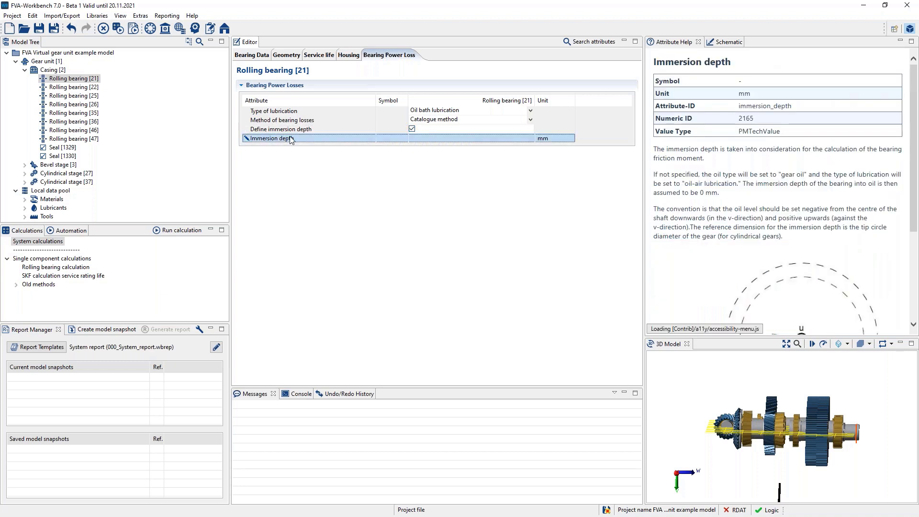
{"action": "scroll", "coordinate": [728, 225], "scroll_direction": "down", "scroll_amount": 3}
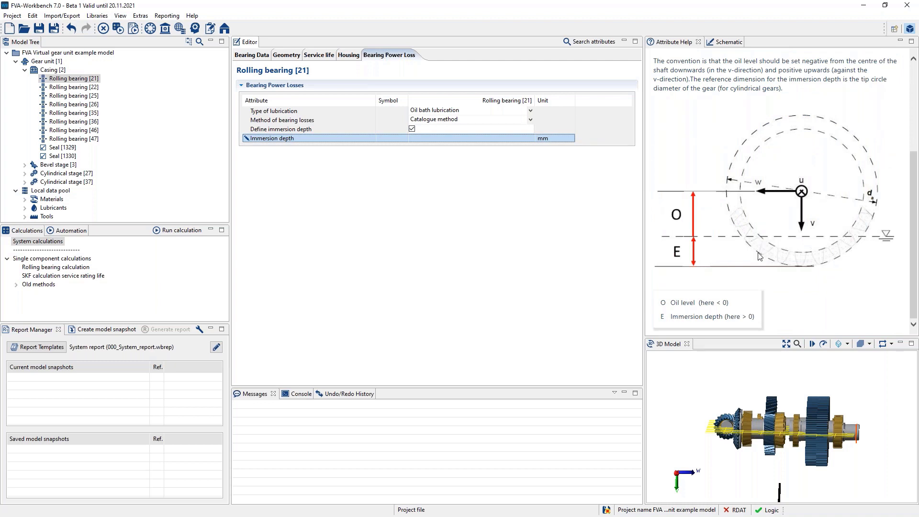
{"action": "left_click", "coordinate": [412, 129]}
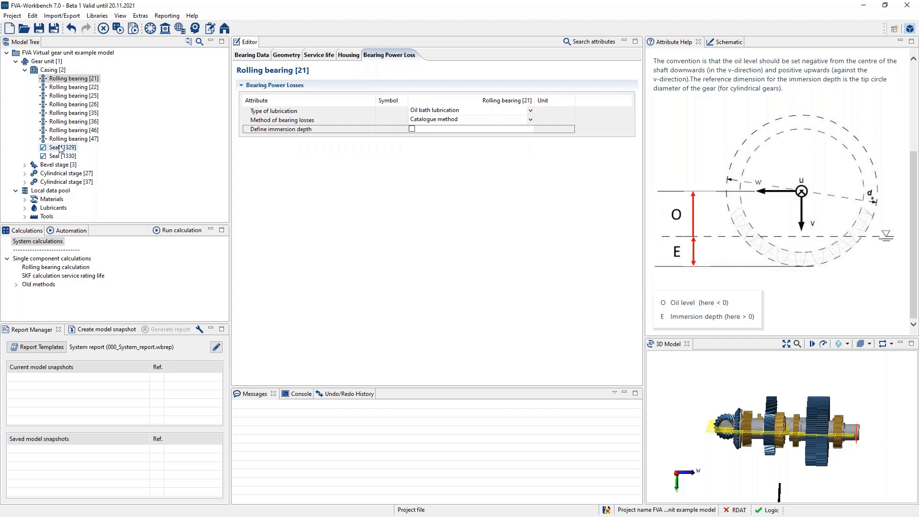
Step: Examine the loss torque and material options of seal [1329], including the help for the seal material
{"action": "left_click", "coordinate": [61, 148]}
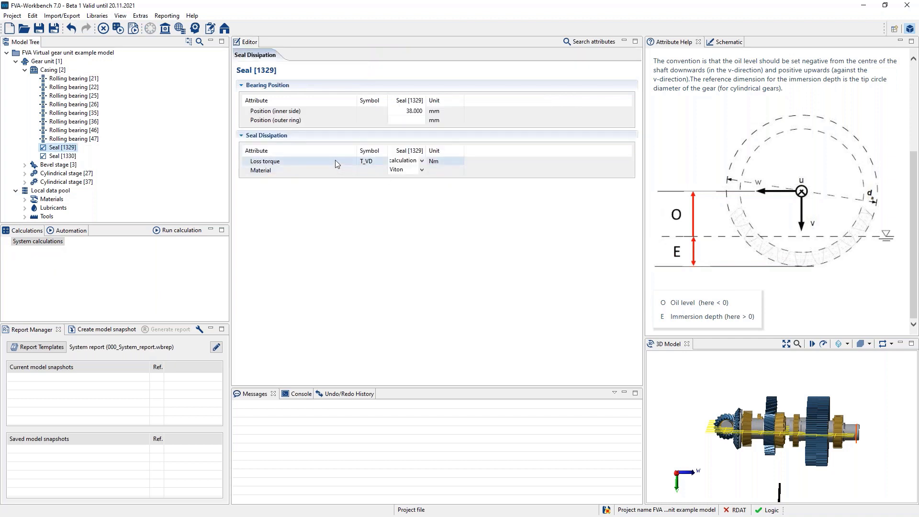
{"action": "left_click", "coordinate": [423, 162]}
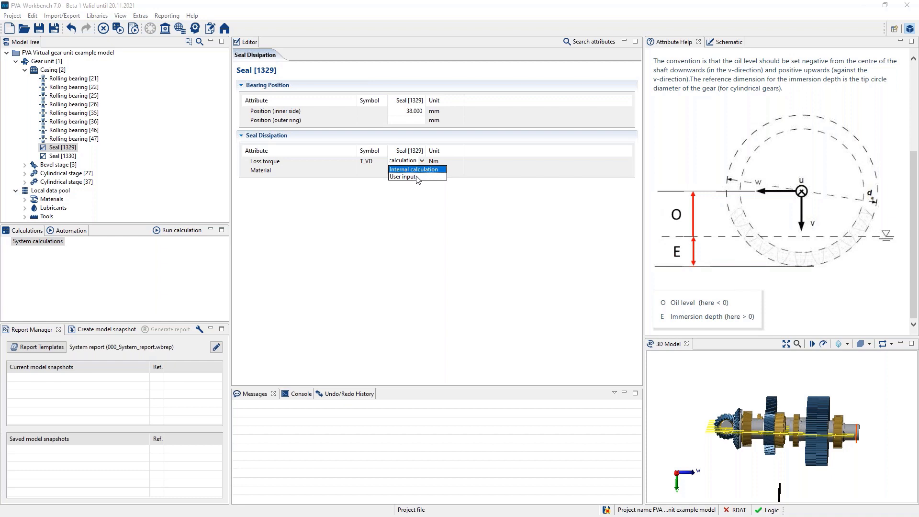
{"action": "left_click", "coordinate": [421, 161]}
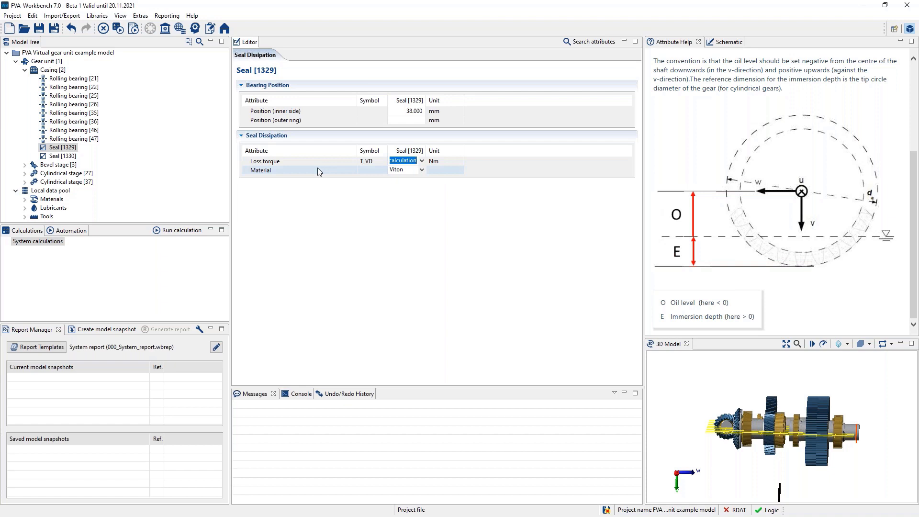
{"action": "left_click", "coordinate": [421, 170]}
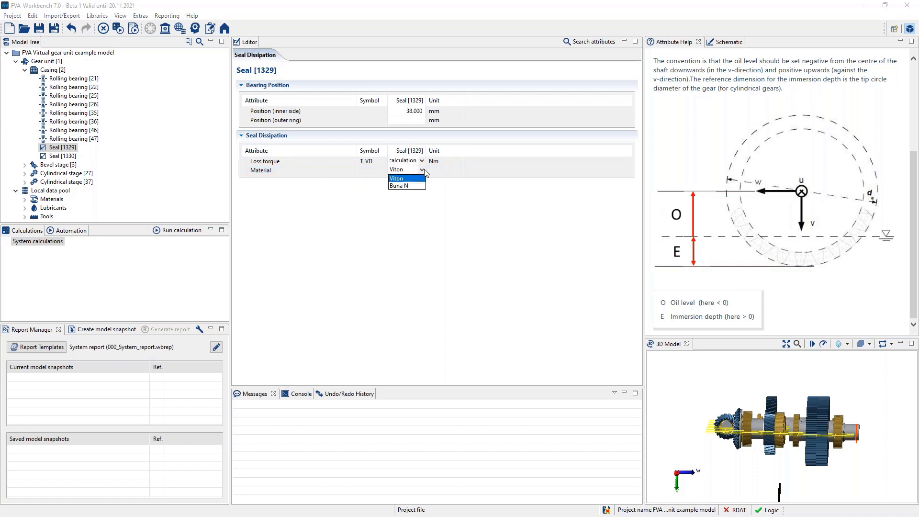
{"action": "left_click", "coordinate": [295, 175]}
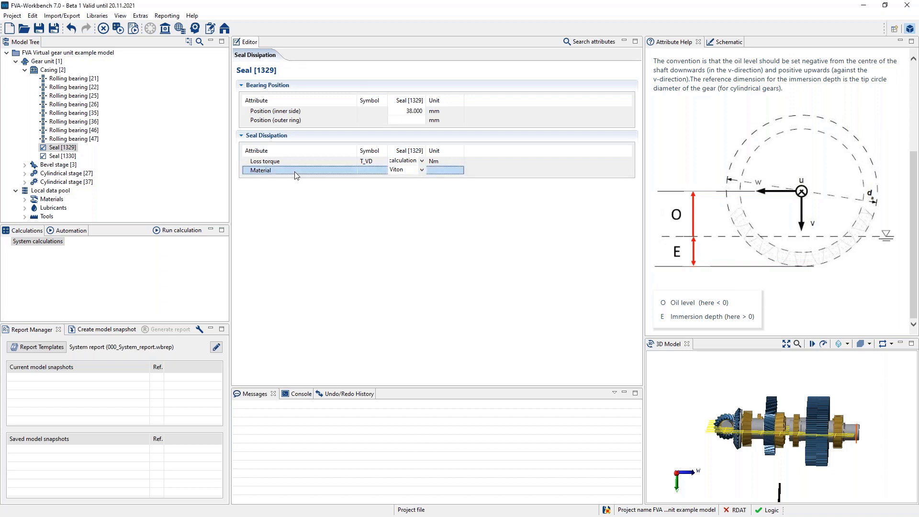
Step: Review the friction coefficient options in the power loss settings of Bevel stage [3], keeping the method according to Wech
{"action": "left_click", "coordinate": [67, 166]}
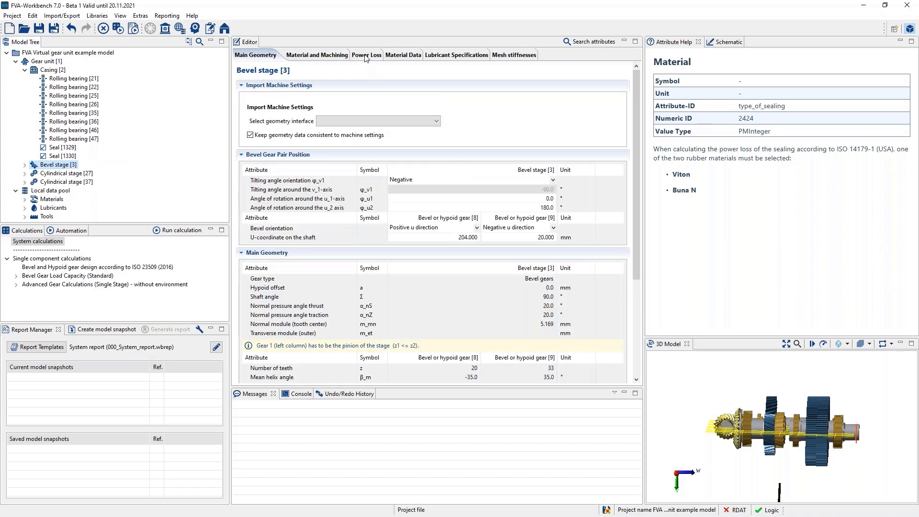
{"action": "left_click", "coordinate": [369, 56]}
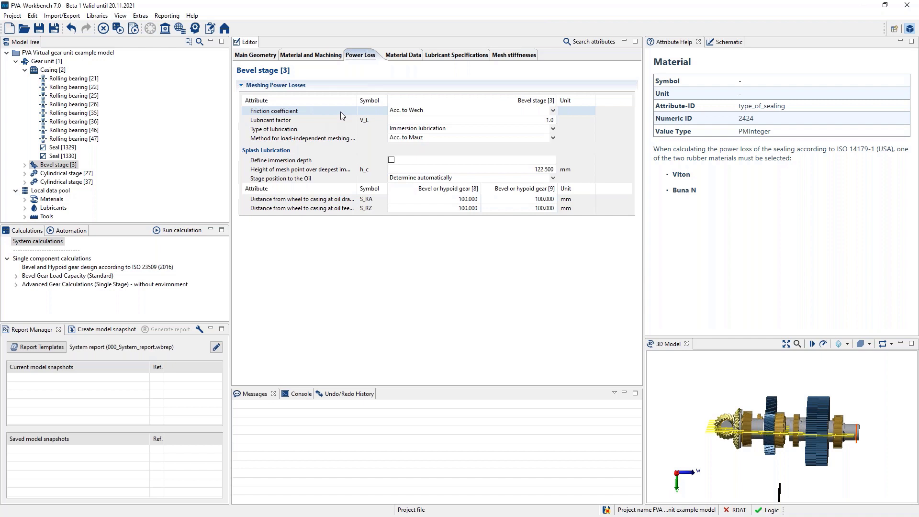
{"action": "left_click", "coordinate": [553, 110]}
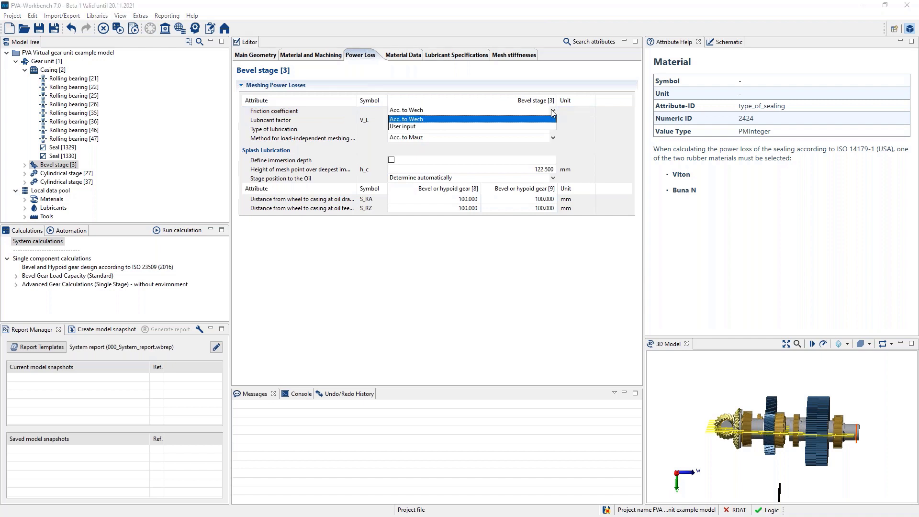
{"action": "left_click", "coordinate": [405, 119]}
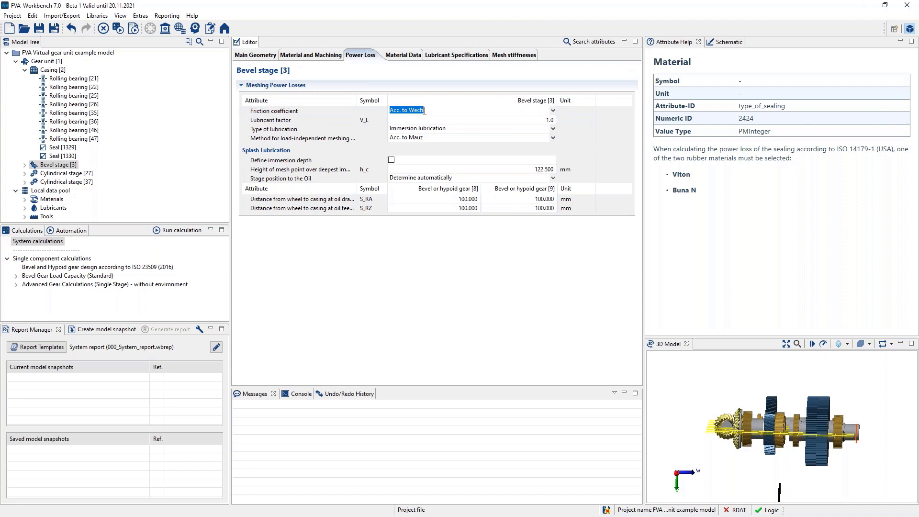
Step: Read the help on the bevel stage's lubricant factor V_L and check the lubrication type options, keeping immersion lubrication
{"action": "left_click", "coordinate": [312, 122]}
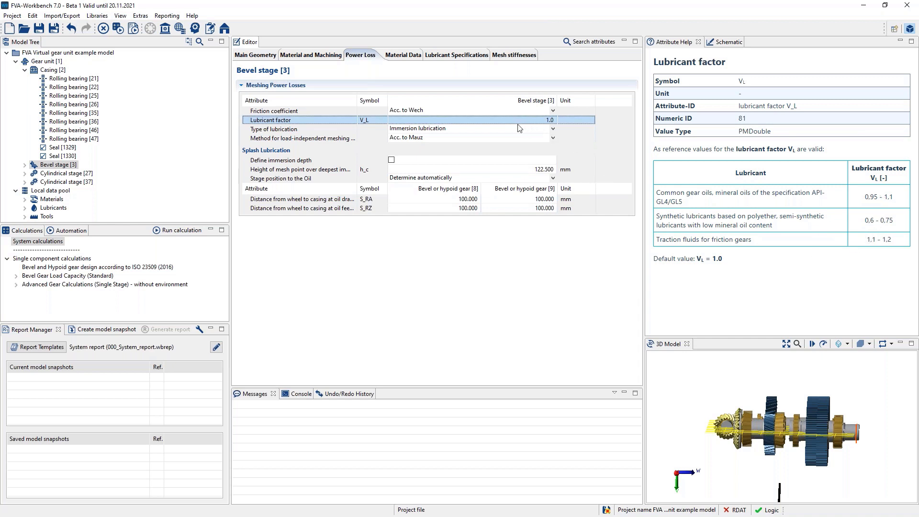
{"action": "left_click", "coordinate": [323, 126]}
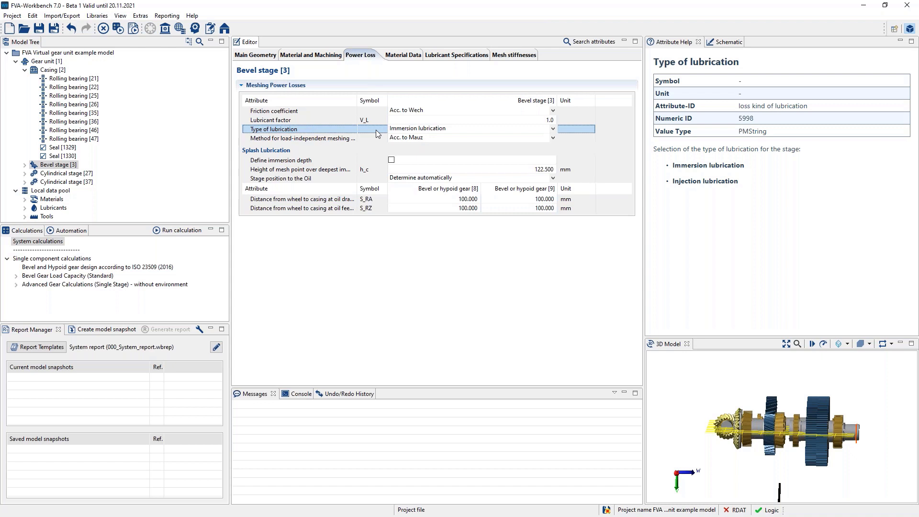
{"action": "left_click", "coordinate": [526, 130]}
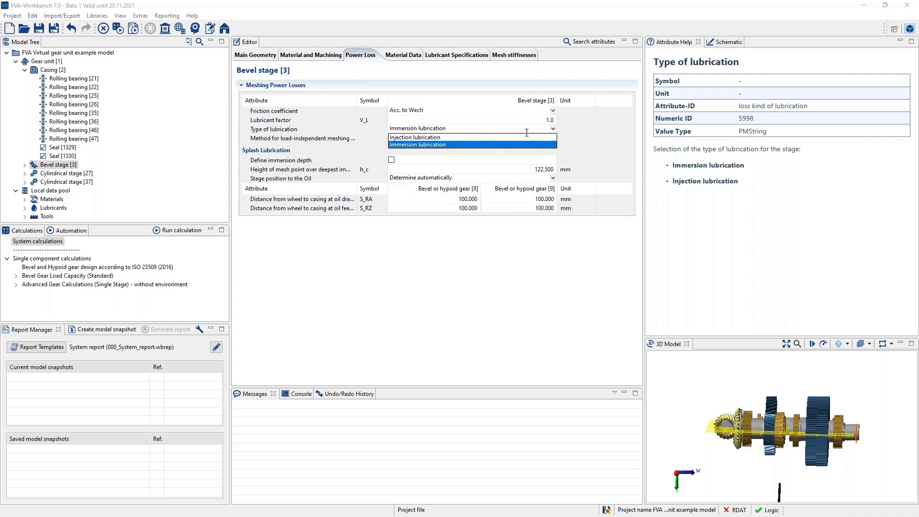
{"action": "left_click", "coordinate": [380, 134]}
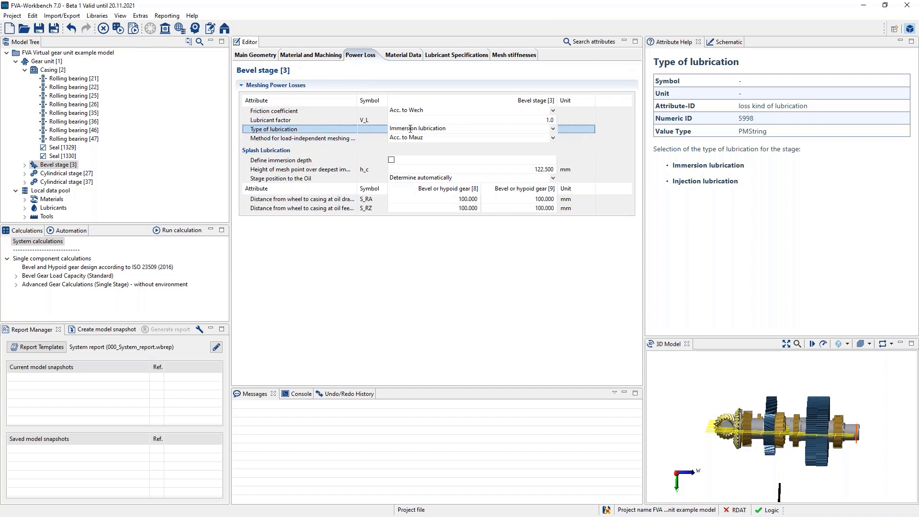
Step: Try the Walter method for the bevel stage's load-independent meshing losses and return to the Mauz method
{"action": "left_click", "coordinate": [352, 139]}
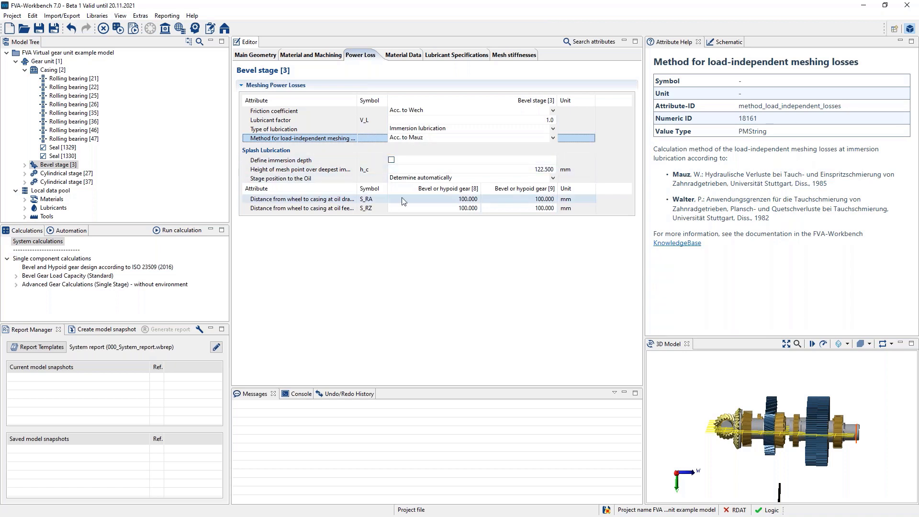
{"action": "left_click", "coordinate": [553, 137]}
{"action": "left_click", "coordinate": [393, 154]}
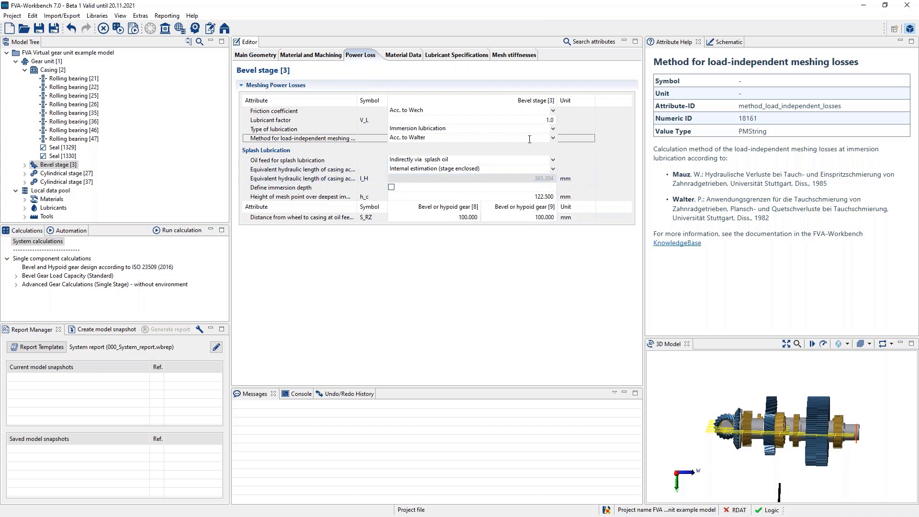
{"action": "left_click", "coordinate": [487, 137]}
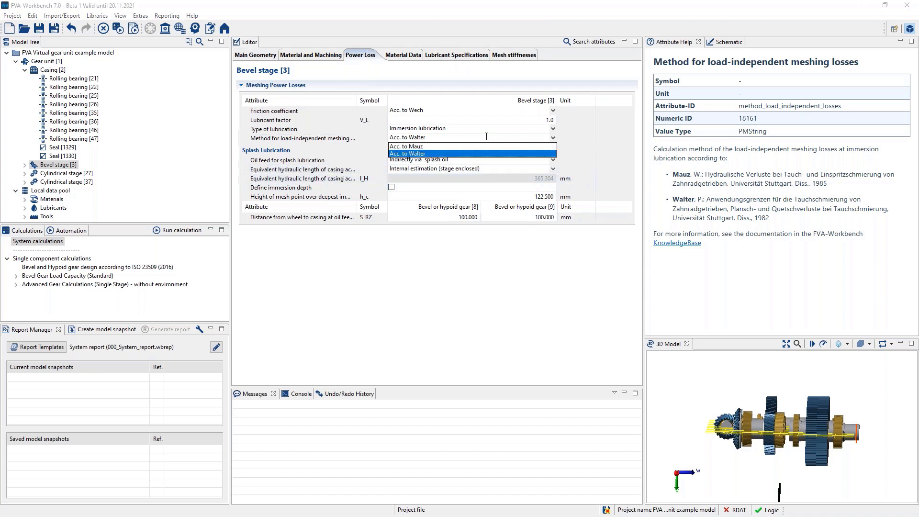
{"action": "left_click", "coordinate": [401, 146]}
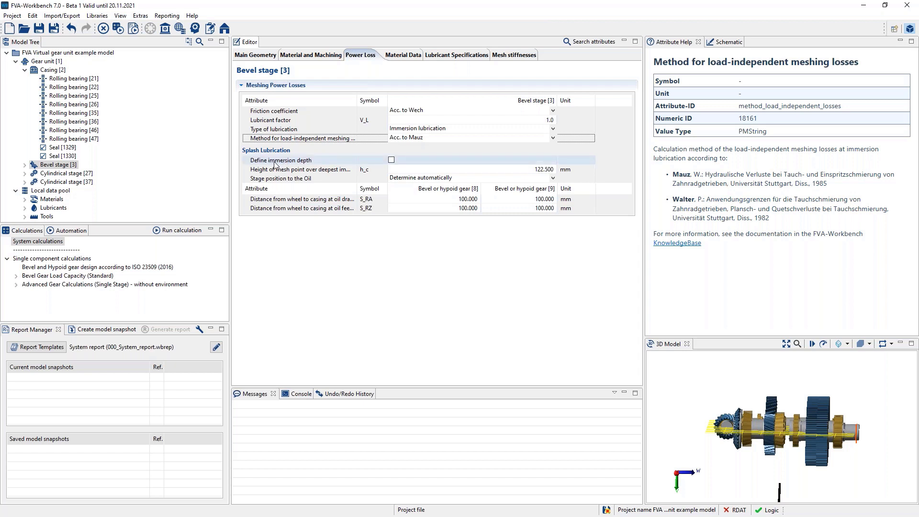
Step: Read the help on the bevel stage's height of mesh point h_c and the stage position to the oil according to Mauz
{"action": "left_click", "coordinate": [316, 170]}
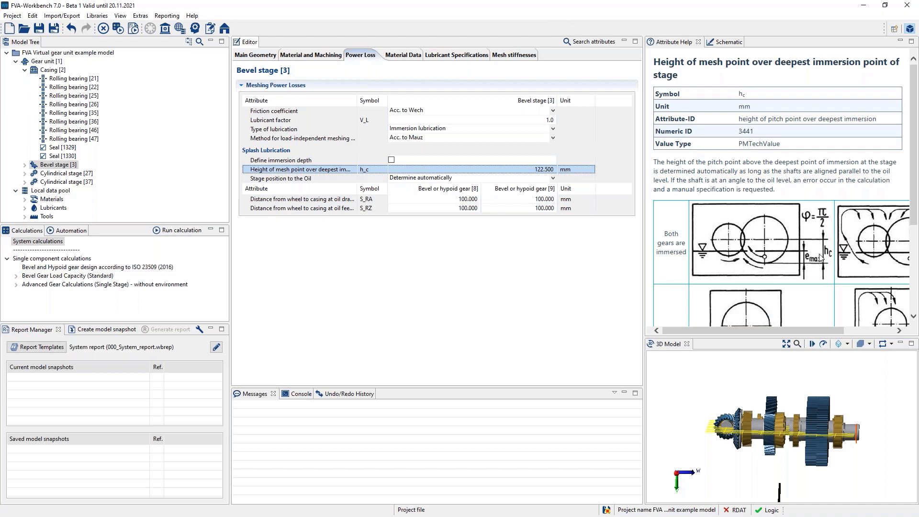
{"action": "scroll", "coordinate": [823, 251], "scroll_direction": "down", "scroll_amount": 3}
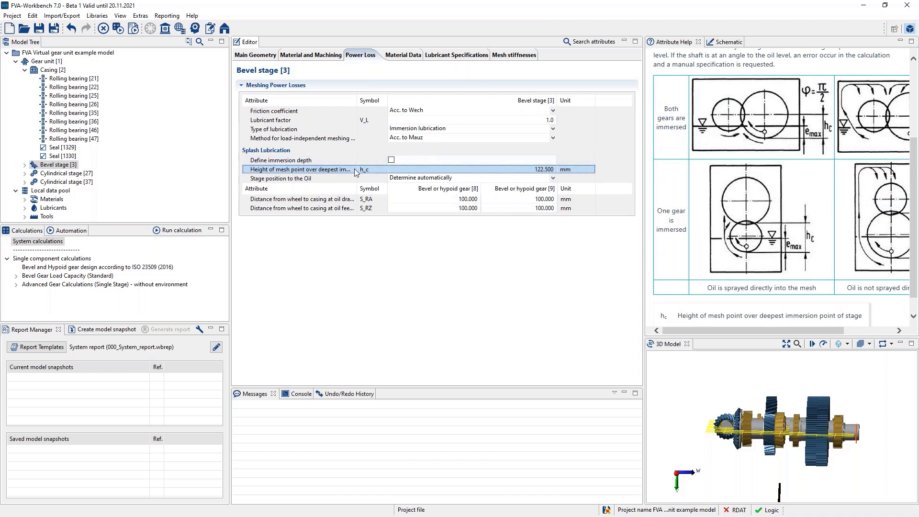
{"action": "left_click", "coordinate": [331, 180]}
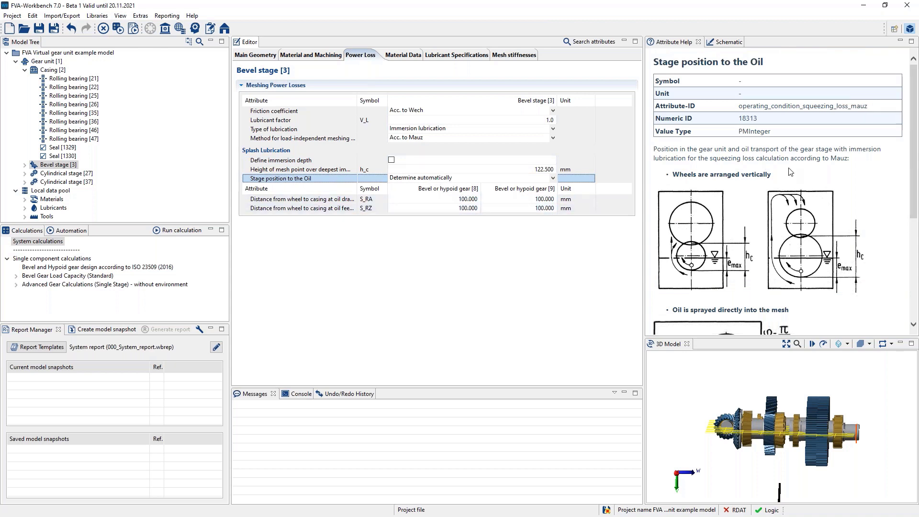
{"action": "left_click_drag", "start_coordinate": [791, 158], "coordinate": [849, 159]}
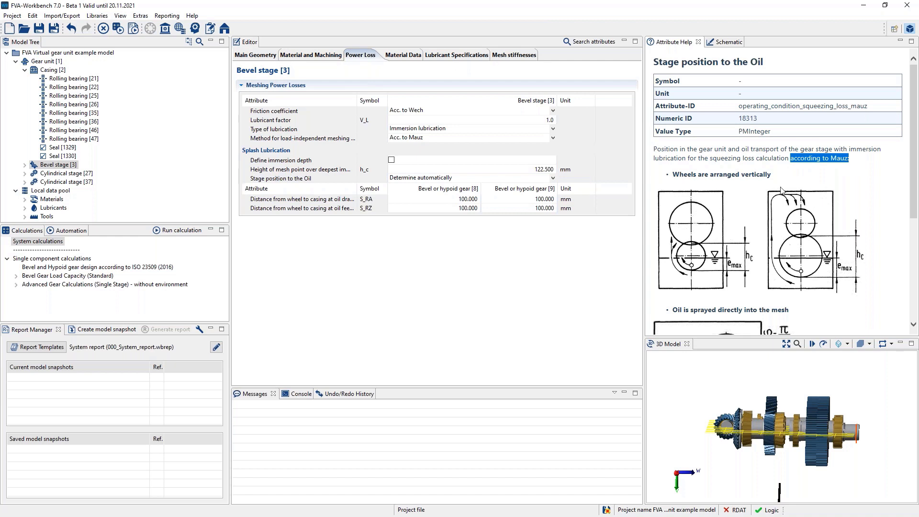
{"action": "scroll", "coordinate": [757, 198], "scroll_direction": "down", "scroll_amount": 3}
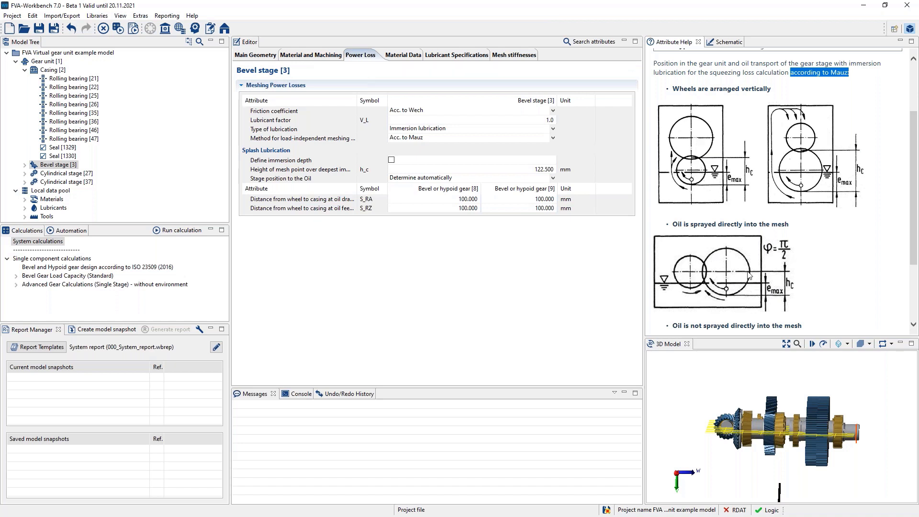
{"action": "scroll", "coordinate": [748, 269], "scroll_direction": "down", "scroll_amount": 3}
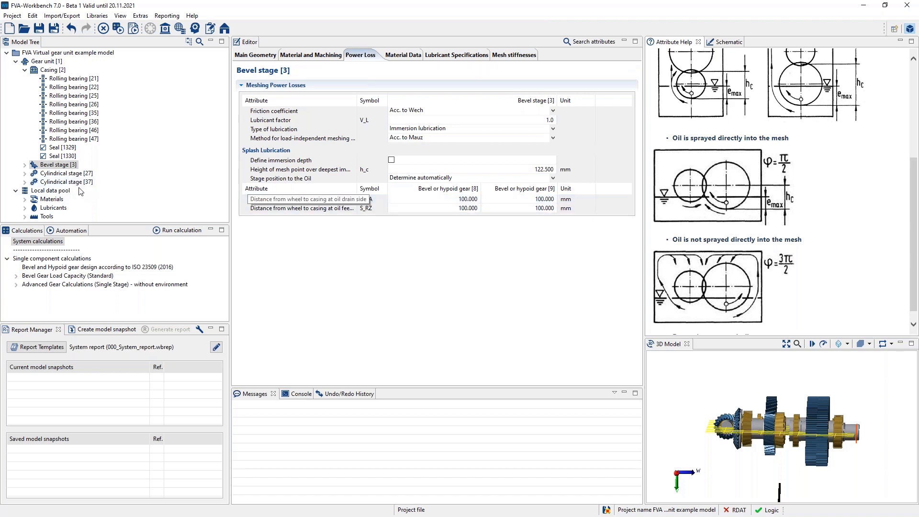
Step: Examine the friction coefficient methods in the power loss settings of Cylindrical stage [27], keeping the method according to Schlenk
{"action": "left_click", "coordinate": [61, 174]}
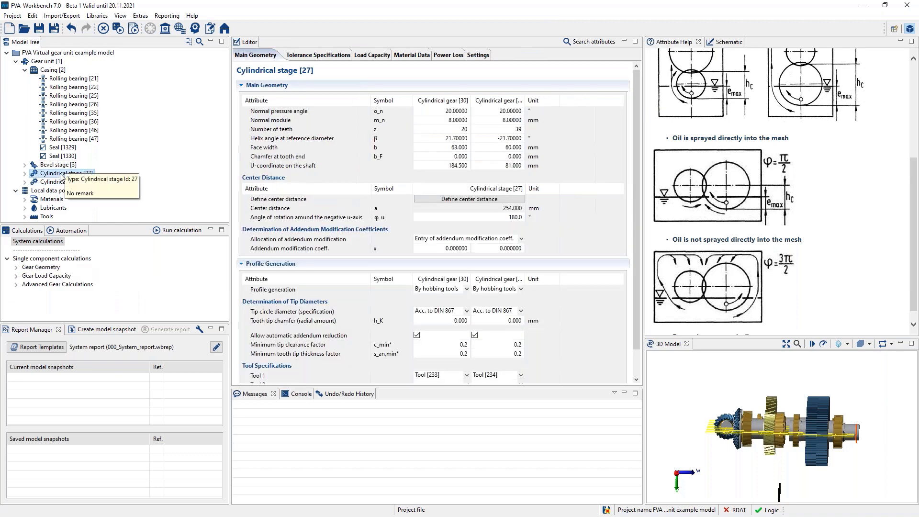
{"action": "left_click", "coordinate": [449, 56]}
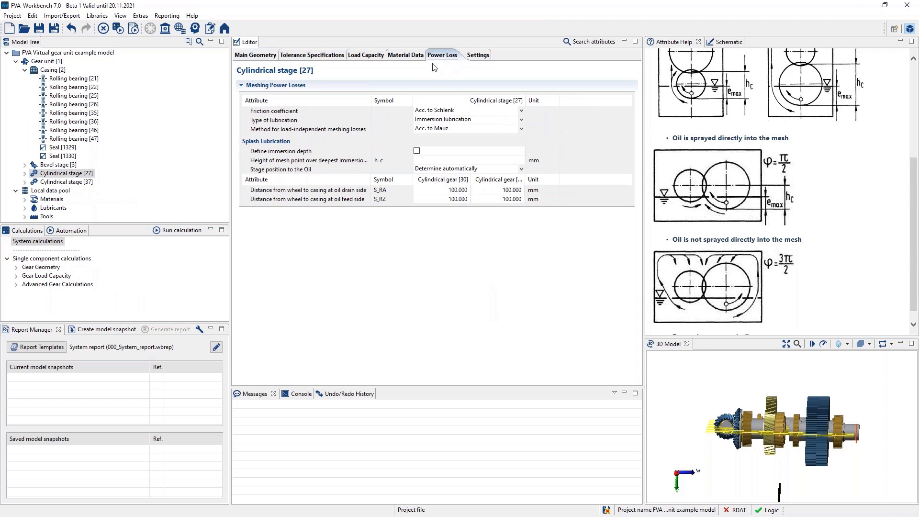
{"action": "left_click", "coordinate": [341, 110]}
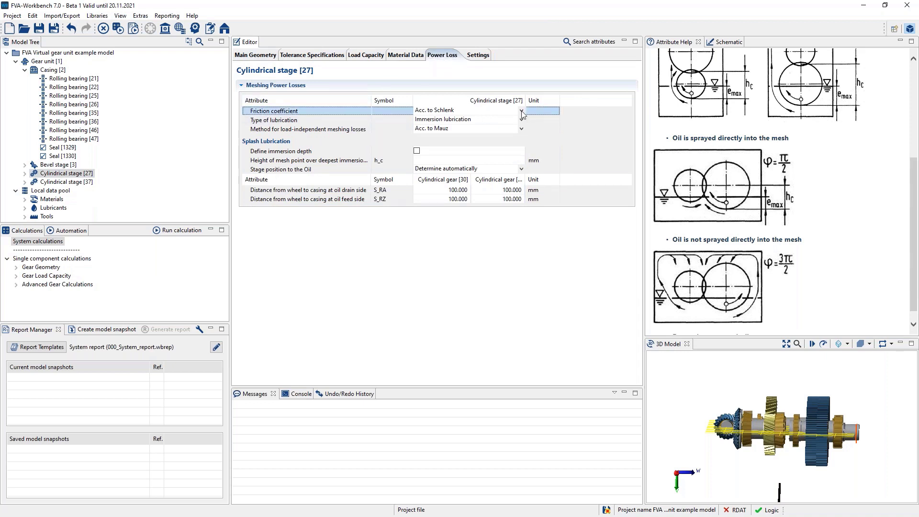
{"action": "left_click", "coordinate": [469, 110]}
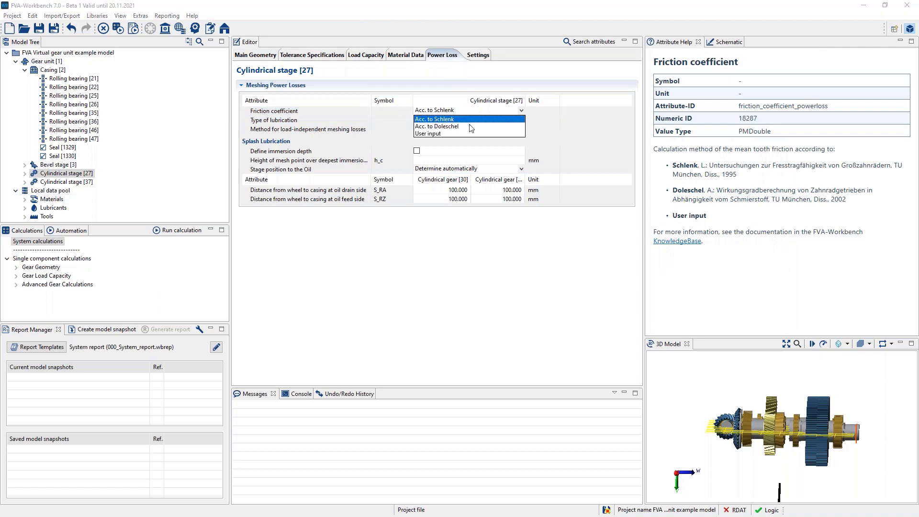
{"action": "left_click", "coordinate": [355, 110]}
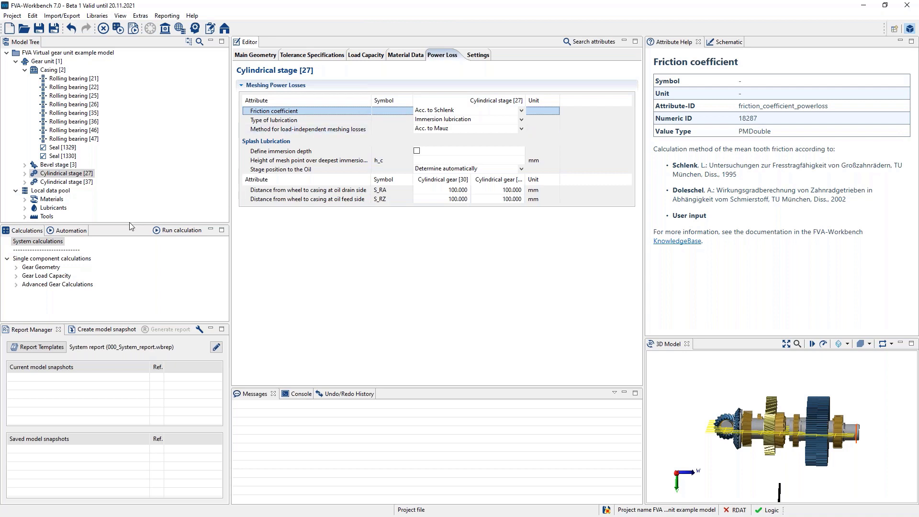
Step: Inspect the friction data of lubricant ISO-VG-320 [50] and read the help on lubricant factor X_L for the Schlenk method
{"action": "left_click_drag", "start_coordinate": [130, 225], "coordinate": [130, 289]}
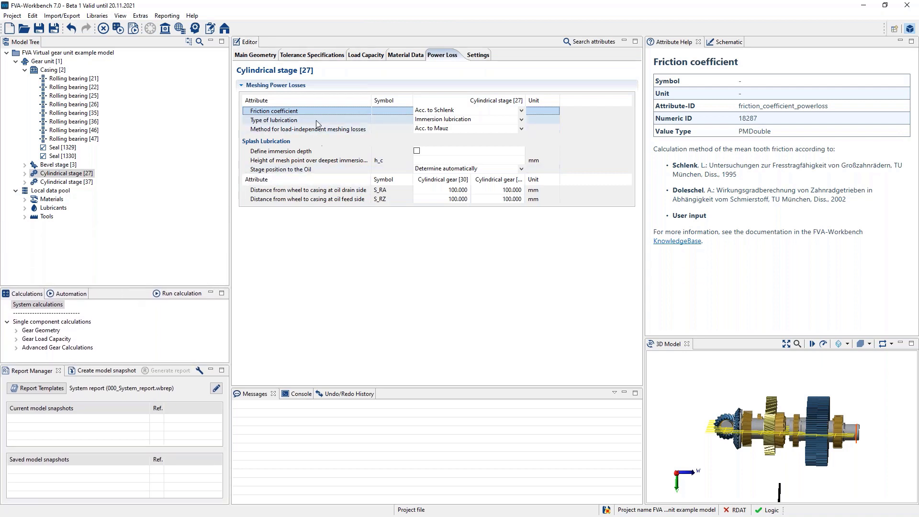
{"action": "left_click", "coordinate": [26, 209]}
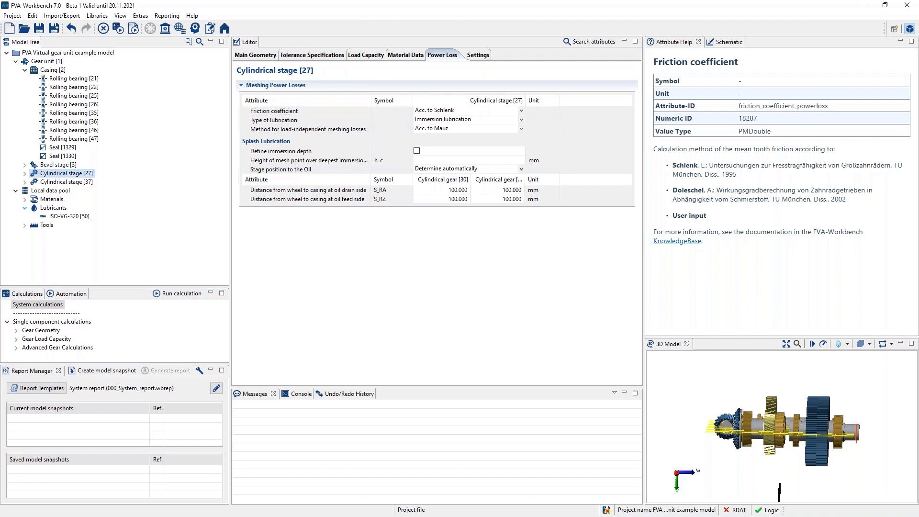
{"action": "left_click", "coordinate": [57, 216]}
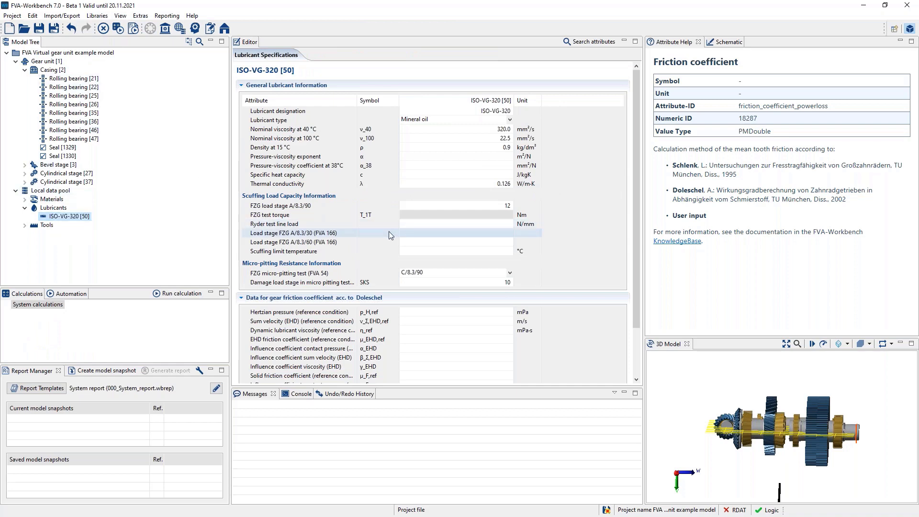
{"action": "scroll", "coordinate": [389, 231], "scroll_direction": "down", "scroll_amount": 3}
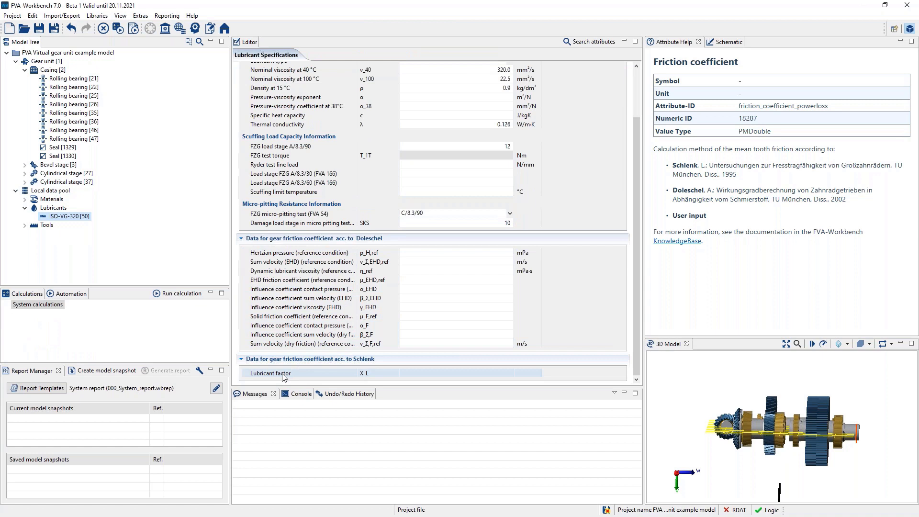
{"action": "left_click", "coordinate": [282, 377]}
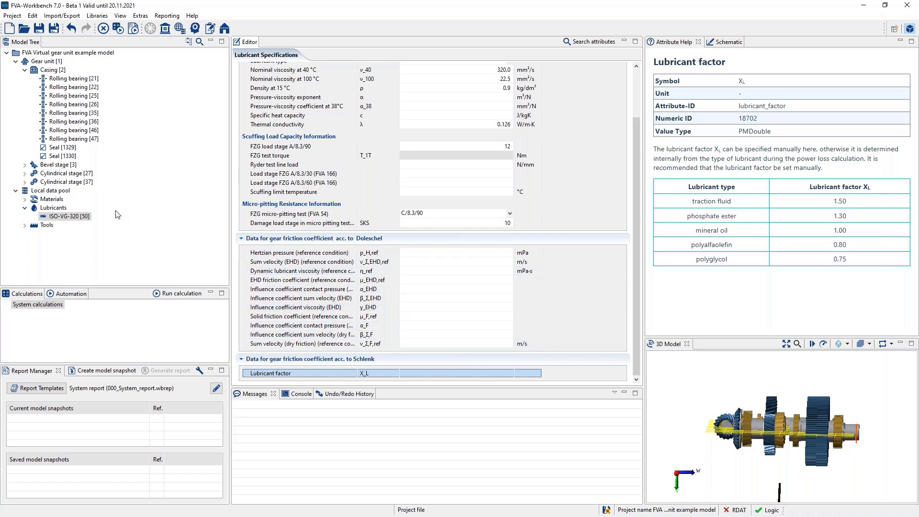
Step: Return to Cylindrical stage [27], check the oil plane in the 3D model, and run the system calculation
{"action": "left_click", "coordinate": [76, 174]}
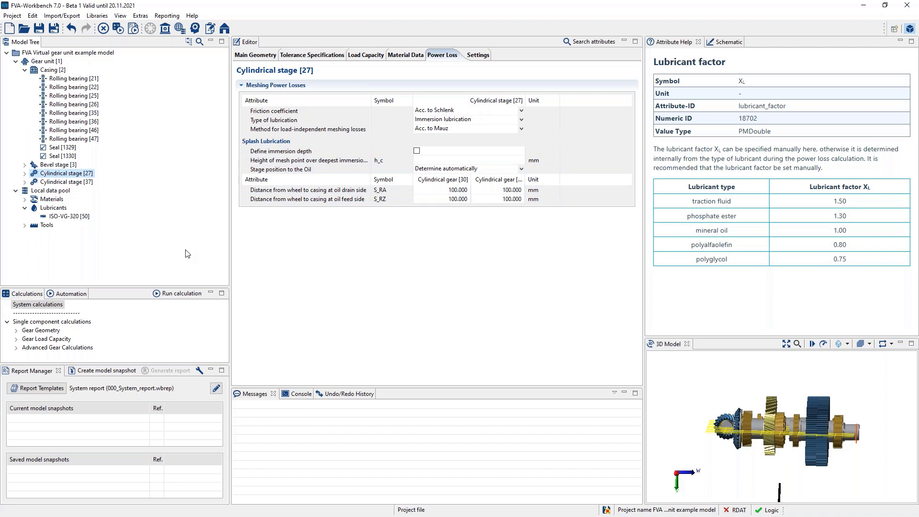
{"action": "left_click_drag", "start_coordinate": [871, 461], "coordinate": [872, 459]}
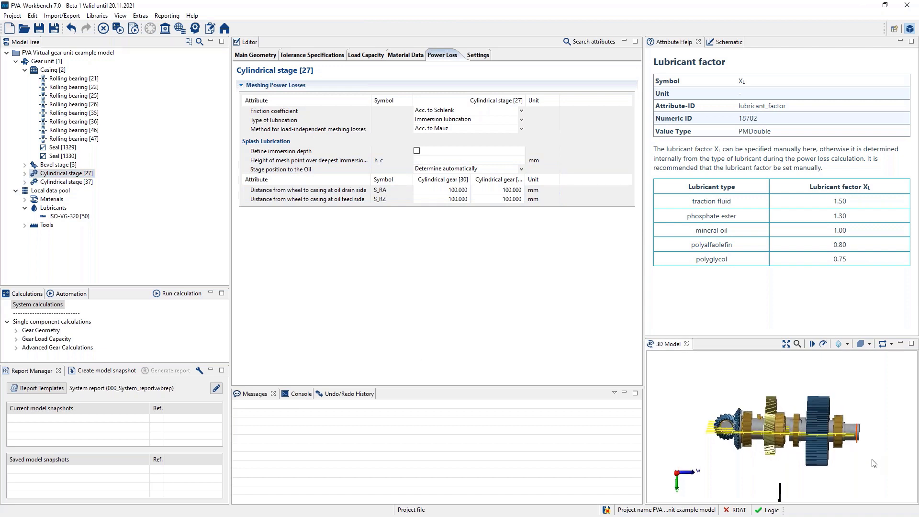
{"action": "left_click_drag", "start_coordinate": [802, 453], "coordinate": [802, 451]}
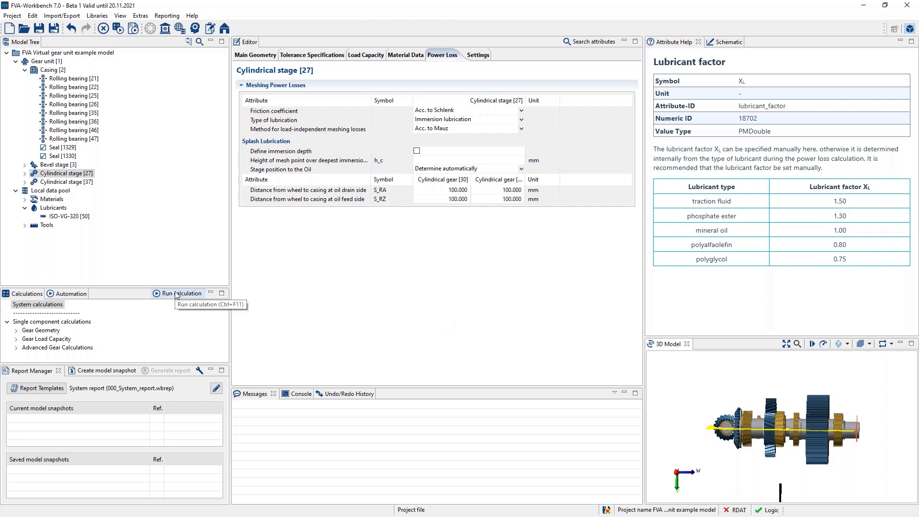
{"action": "left_click", "coordinate": [24, 306]}
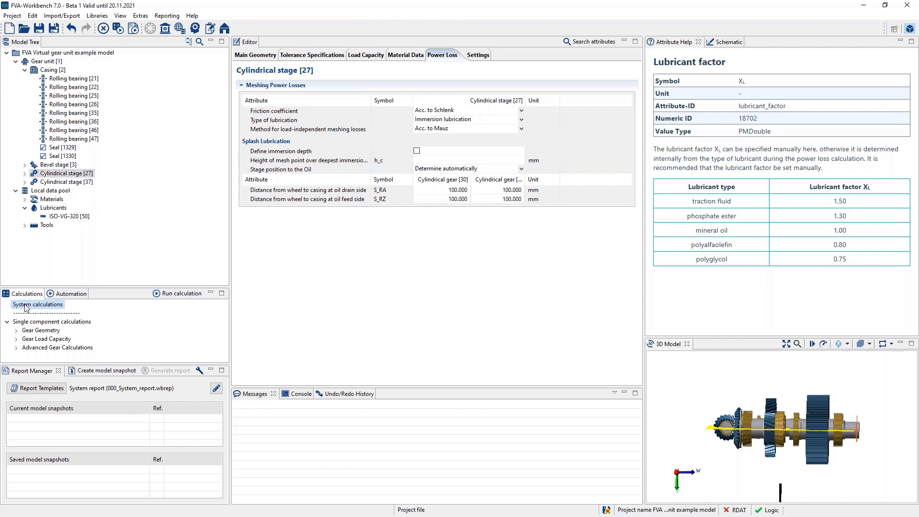
{"action": "left_click", "coordinate": [178, 296]}
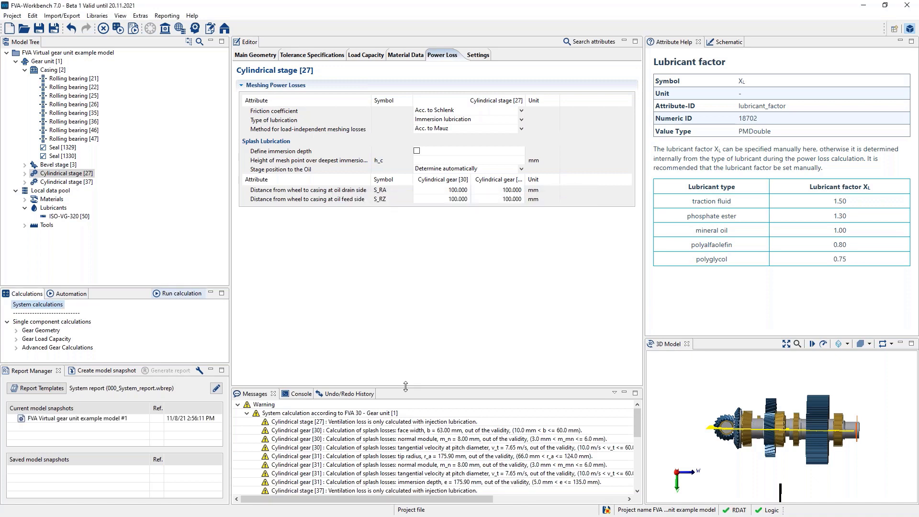
Step: Enlarge the message area and review the warnings and information from the system calculation
{"action": "left_click_drag", "start_coordinate": [405, 384], "coordinate": [405, 308]}
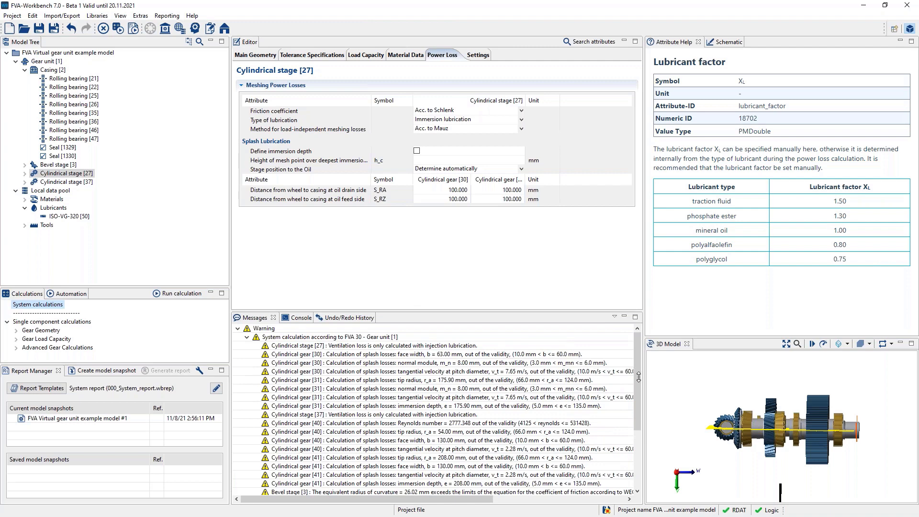
{"action": "left_click", "coordinate": [637, 400]}
{"action": "left_click_drag", "start_coordinate": [636, 400], "coordinate": [631, 443]}
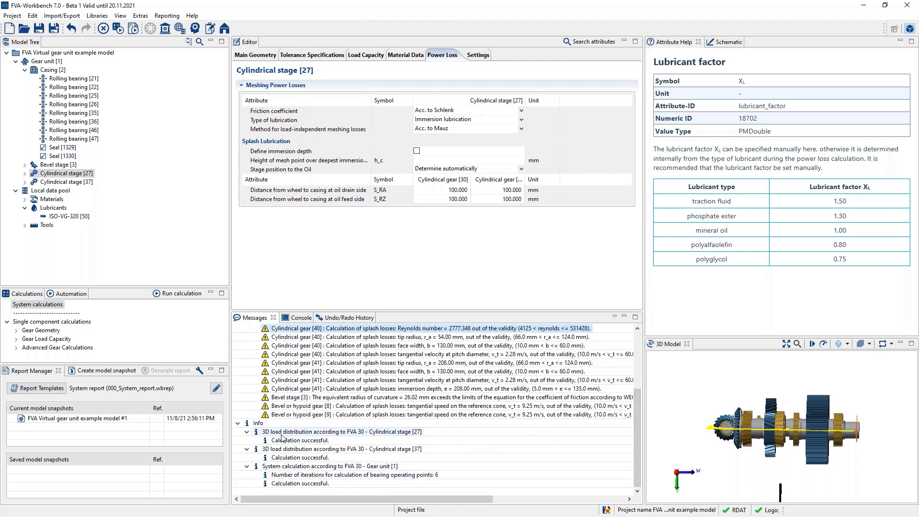
Step: Generate a report of snapshot FVA Virtual gear unit example model #1 using the predefined overview template Compact report - power losses
{"action": "scroll", "coordinate": [319, 434], "scroll_direction": "up", "scroll_amount": 4}
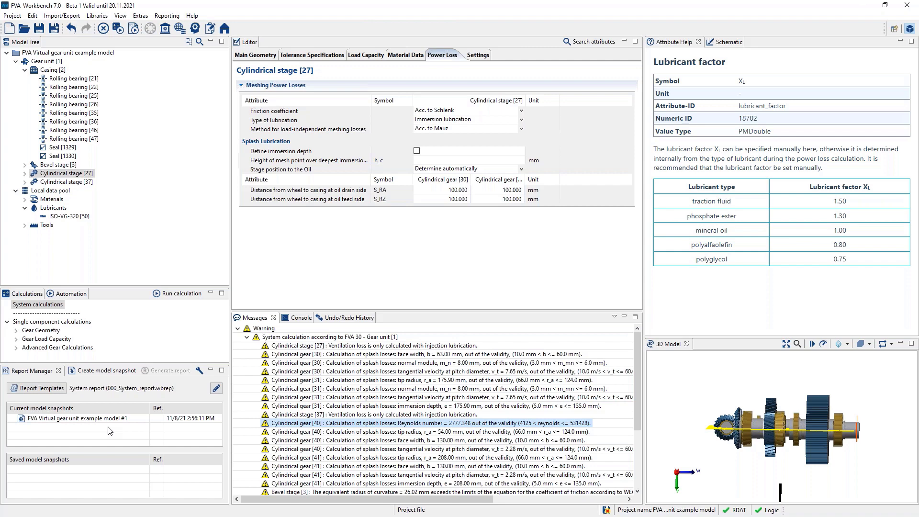
{"action": "left_click", "coordinate": [91, 419]}
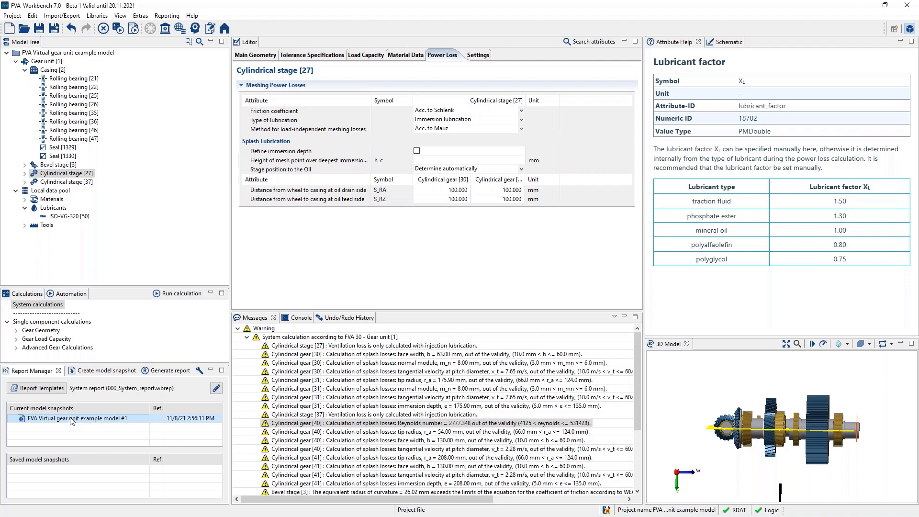
{"action": "left_click", "coordinate": [49, 391]}
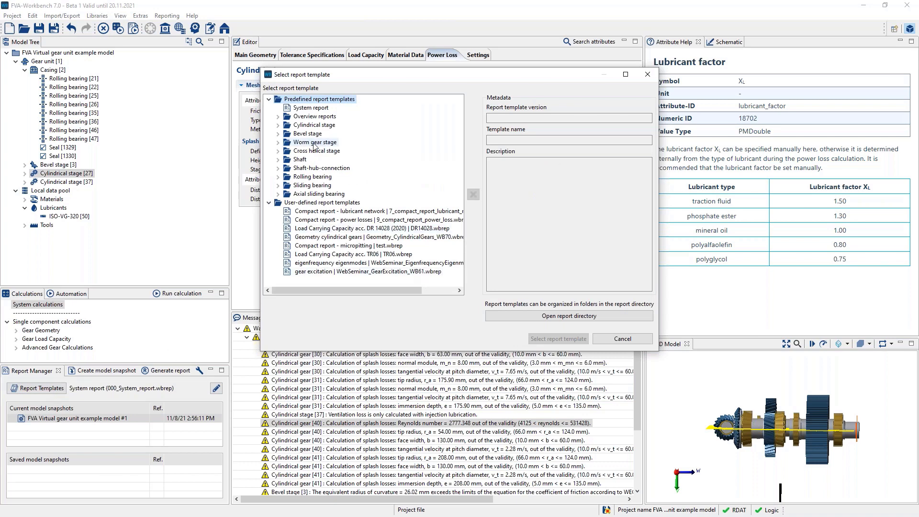
{"action": "double_click", "coordinate": [304, 118]}
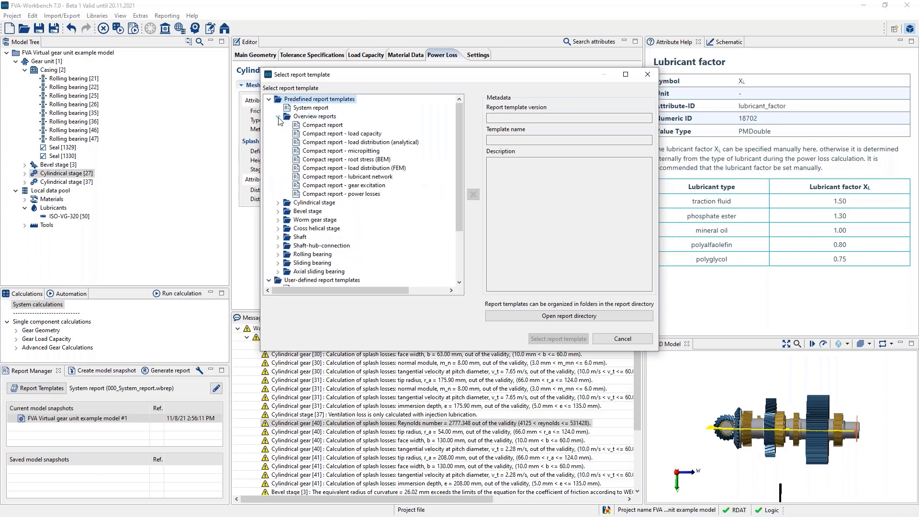
{"action": "left_click", "coordinate": [335, 195]}
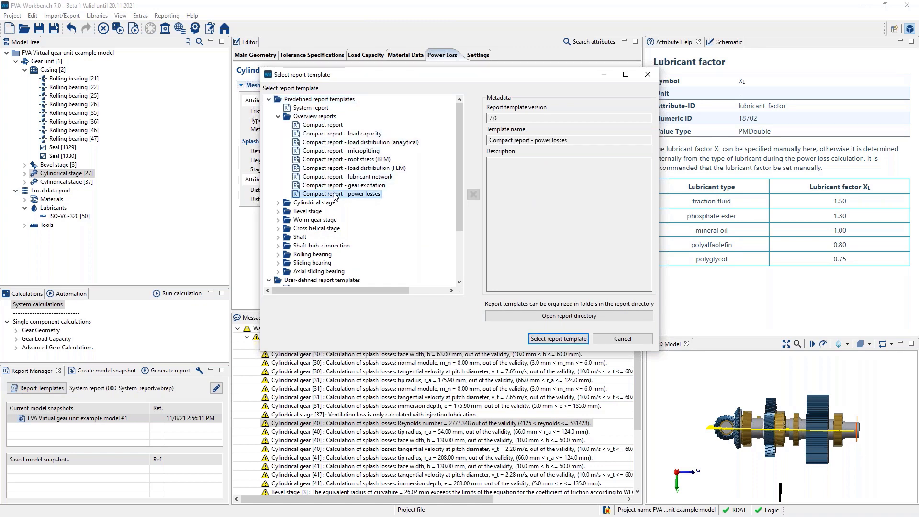
{"action": "left_click", "coordinate": [558, 338]}
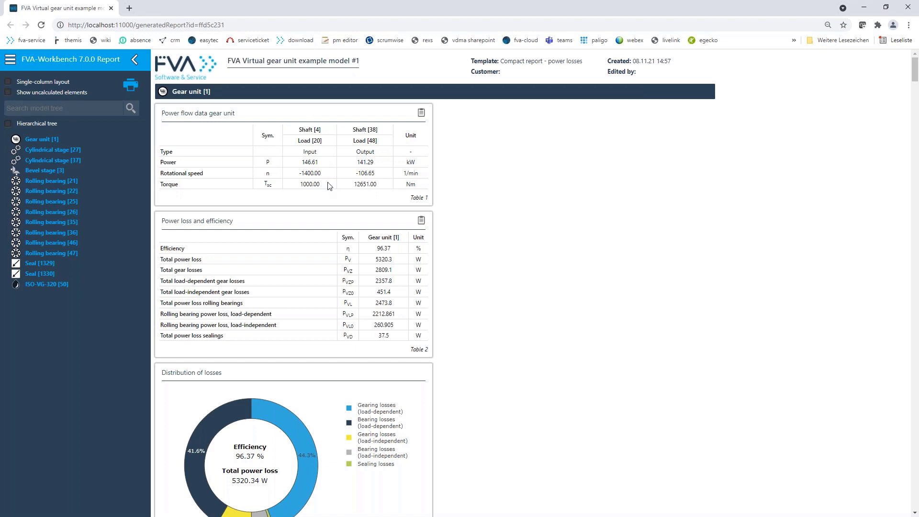
Step: Review the gear unit's efficiency, total, gear, bearing and sealing losses in the report, including the distribution of losses chart
{"action": "scroll", "coordinate": [446, 225], "scroll_direction": "down", "scroll_amount": 3}
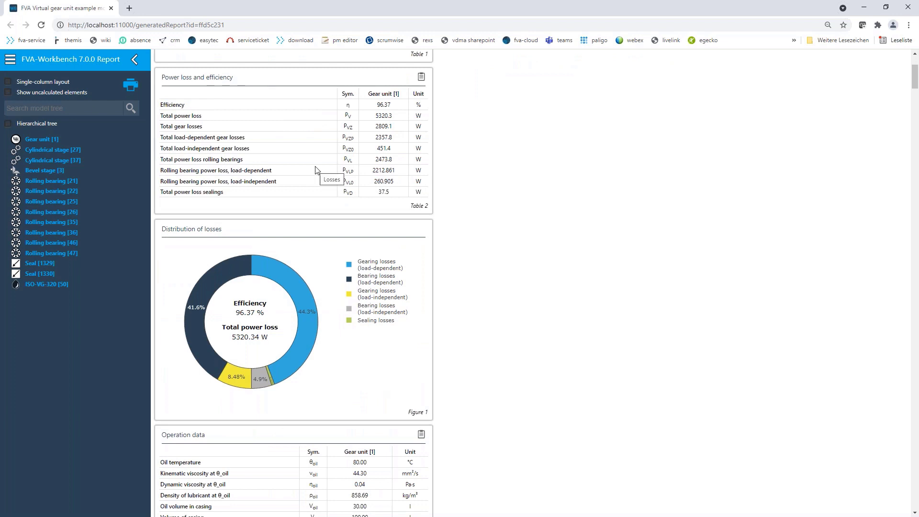
{"action": "left_click_drag", "start_coordinate": [393, 104], "coordinate": [378, 105]}
{"action": "double_click", "coordinate": [379, 116]}
{"action": "double_click", "coordinate": [378, 126]}
{"action": "mouse_move", "coordinate": [376, 136]}
{"action": "left_mouse_down"}
{"action": "mouse_move", "coordinate": [392, 136]}
{"action": "mouse_move", "coordinate": [390, 148]}
{"action": "left_mouse_up"}
{"action": "left_click_drag", "start_coordinate": [377, 192], "coordinate": [389, 191]}
{"action": "mouse_move", "coordinate": [209, 284]}
{"action": "mouse_move", "coordinate": [267, 277]}
Step: Review the gear unit's operation data, including the oil temperature, and the main geometry and operation data of Cylindrical stage [27]
{"action": "scroll", "coordinate": [468, 274], "scroll_direction": "down", "scroll_amount": 5}
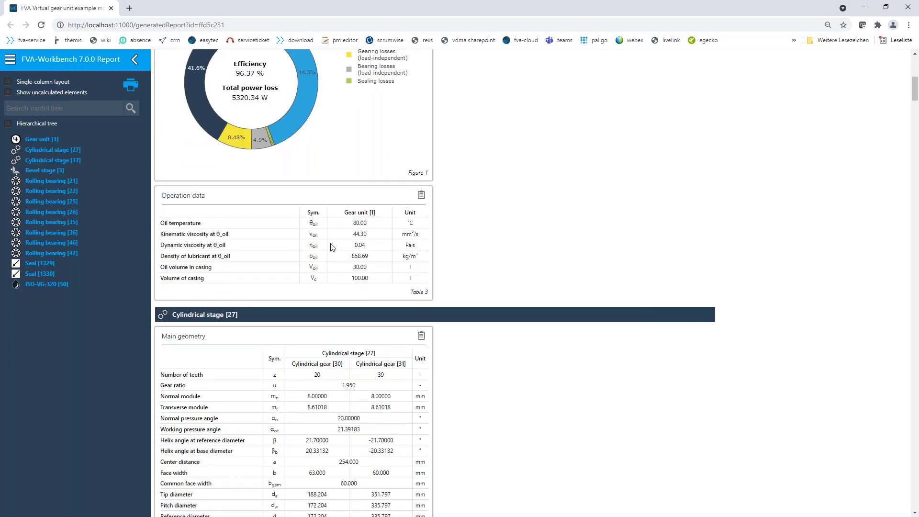
{"action": "double_click", "coordinate": [357, 223]}
{"action": "scroll", "coordinate": [481, 249], "scroll_direction": "down", "scroll_amount": 3}
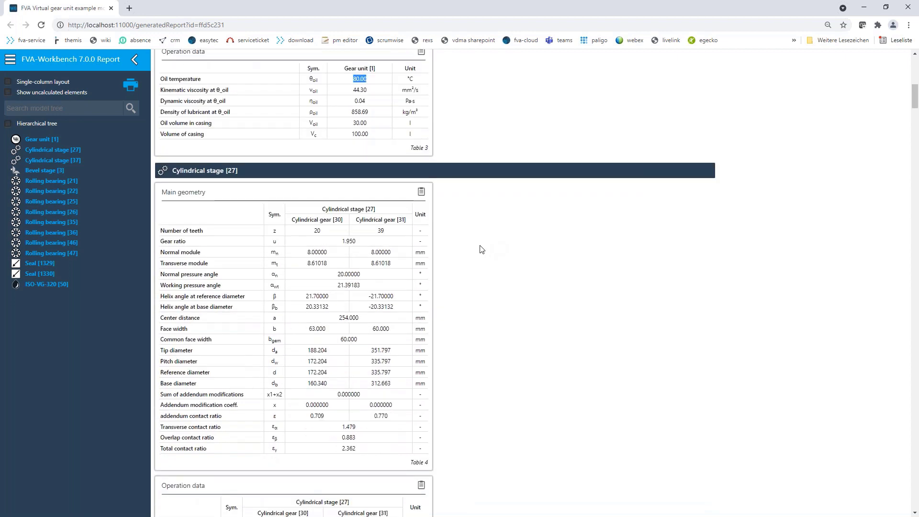
{"action": "scroll", "coordinate": [481, 249], "scroll_direction": "down", "scroll_amount": 2}
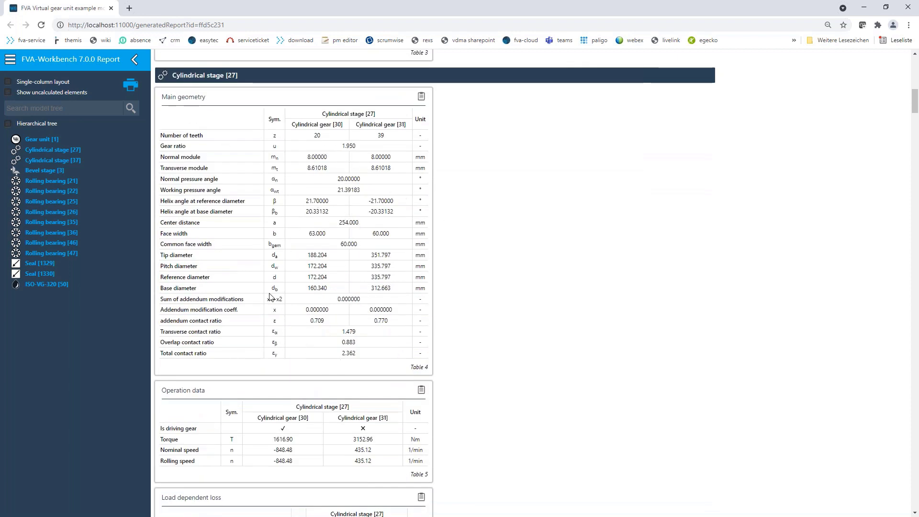
{"action": "scroll", "coordinate": [269, 296], "scroll_direction": "down", "scroll_amount": 2}
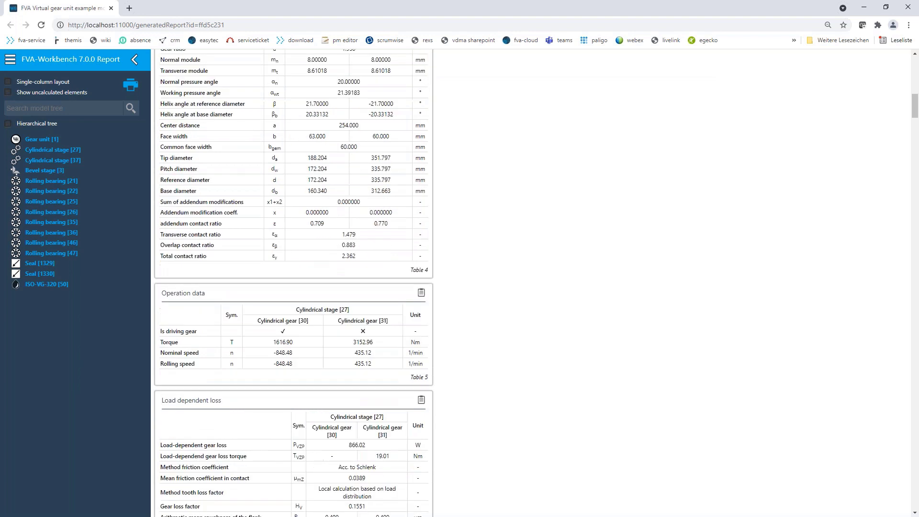
{"action": "scroll", "coordinate": [311, 257], "scroll_direction": "down", "scroll_amount": 2}
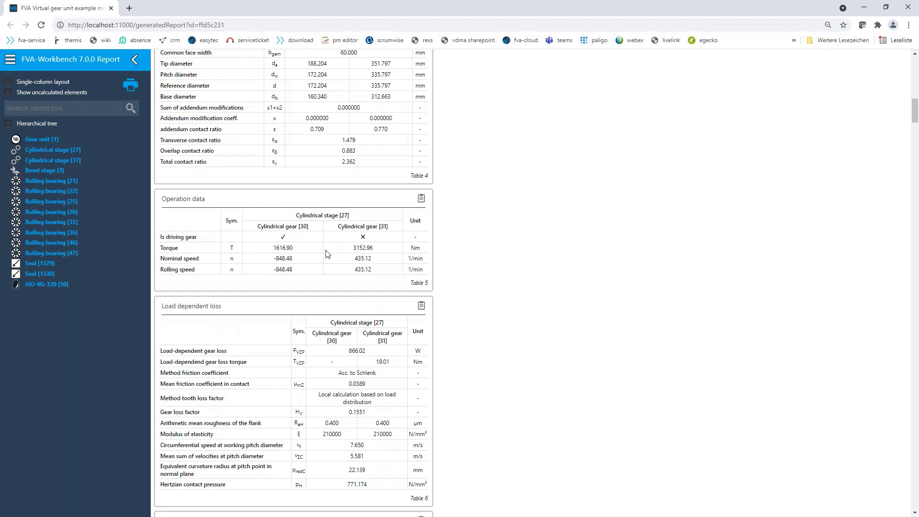
Step: Examine the load-dependent and load-independent losses of Cylindrical stage [27], including the gear loss factor and splash oil factor
{"action": "scroll", "coordinate": [327, 253], "scroll_direction": "down", "scroll_amount": 5}
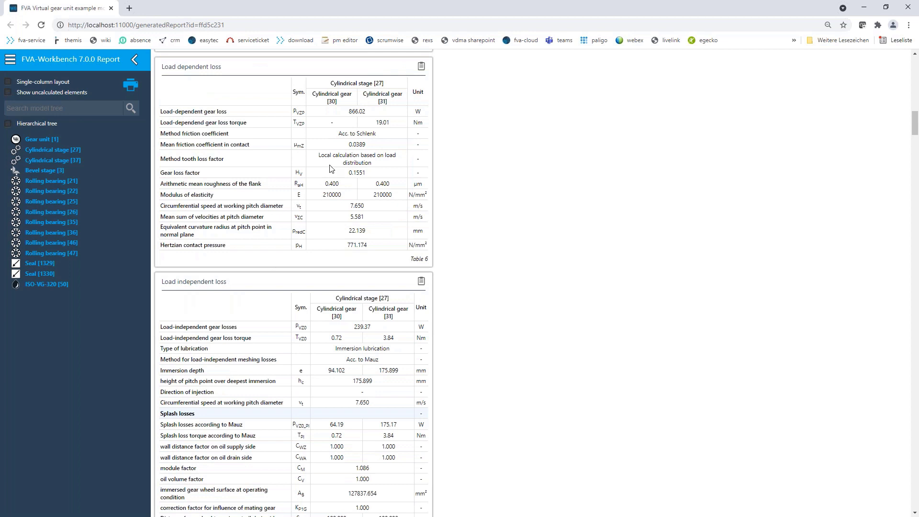
{"action": "left_click_drag", "start_coordinate": [350, 111], "coordinate": [372, 111]}
{"action": "left_click_drag", "start_coordinate": [347, 174], "coordinate": [369, 175]}
{"action": "left_click", "coordinate": [451, 215]}
{"action": "scroll", "coordinate": [450, 215], "scroll_direction": "down", "scroll_amount": 4}
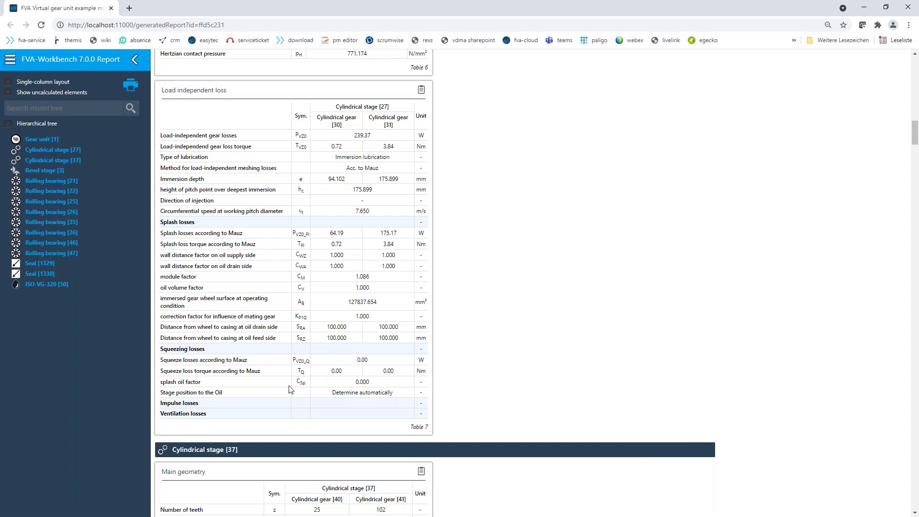
{"action": "double_click", "coordinate": [360, 382]}
Step: Go to Bevel stage [3] in the report and review its load-dependent, load-independent and total gear losses
{"action": "left_click", "coordinate": [56, 174]}
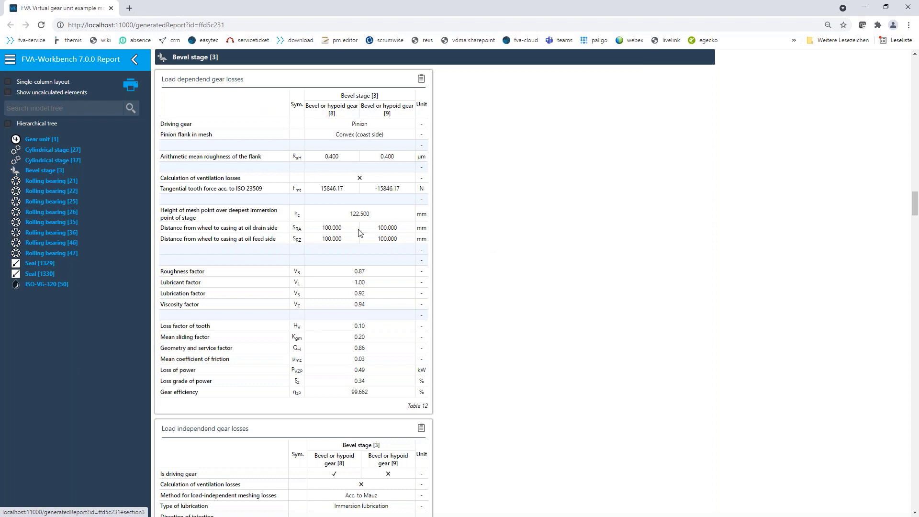
{"action": "scroll", "coordinate": [360, 233], "scroll_direction": "down", "scroll_amount": 4}
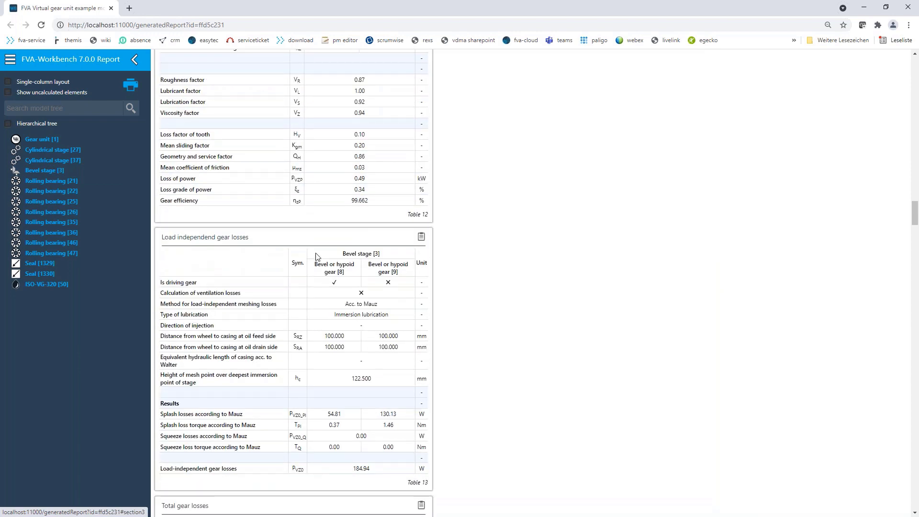
{"action": "scroll", "coordinate": [338, 268], "scroll_direction": "down", "scroll_amount": 5}
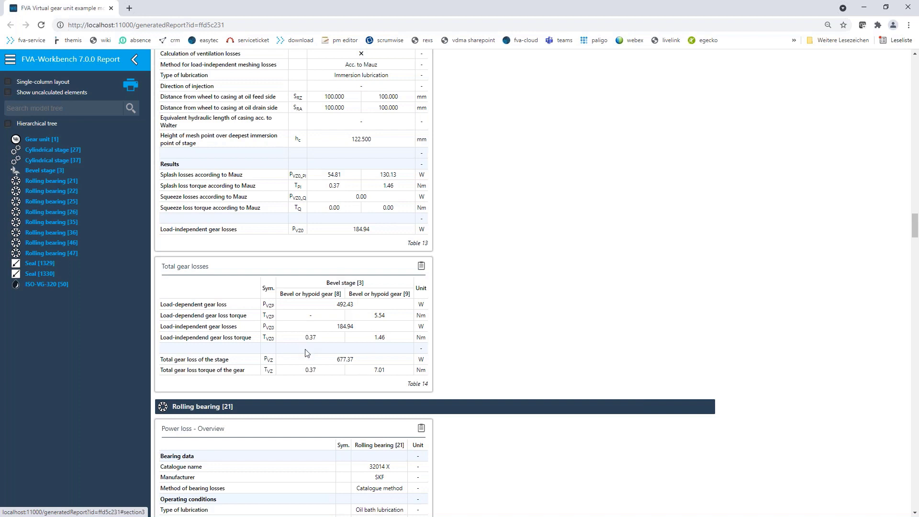
Step: Examine the power loss overview and the SKF catalogue calculation of Rolling bearing [21]
{"action": "scroll", "coordinate": [330, 339], "scroll_direction": "down", "scroll_amount": 4}
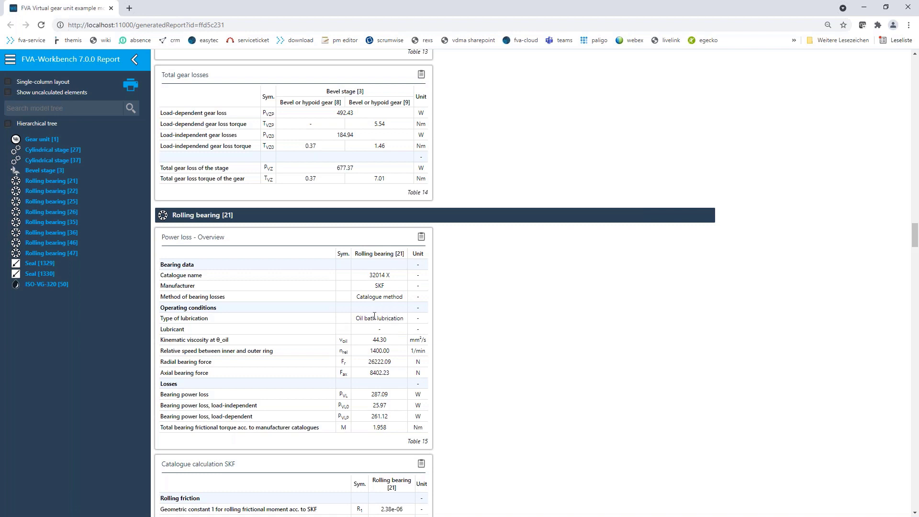
{"action": "scroll", "coordinate": [374, 316], "scroll_direction": "down", "scroll_amount": 2}
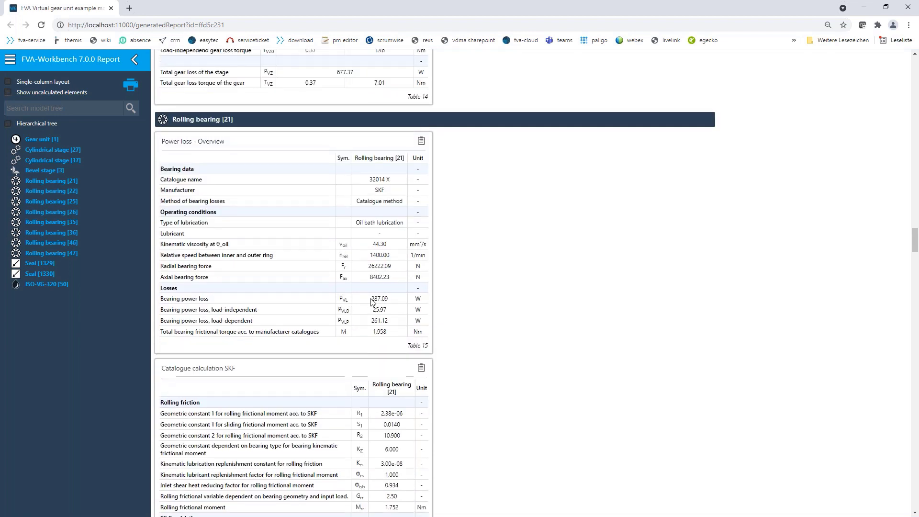
{"action": "mouse_move", "coordinate": [372, 301]}
{"action": "left_mouse_down"}
{"action": "mouse_move", "coordinate": [396, 303]}
{"action": "mouse_move", "coordinate": [376, 310]}
{"action": "left_mouse_up"}
{"action": "left_click_drag", "start_coordinate": [386, 310], "coordinate": [371, 321]}
{"action": "scroll", "coordinate": [392, 326], "scroll_direction": "down", "scroll_amount": 5}
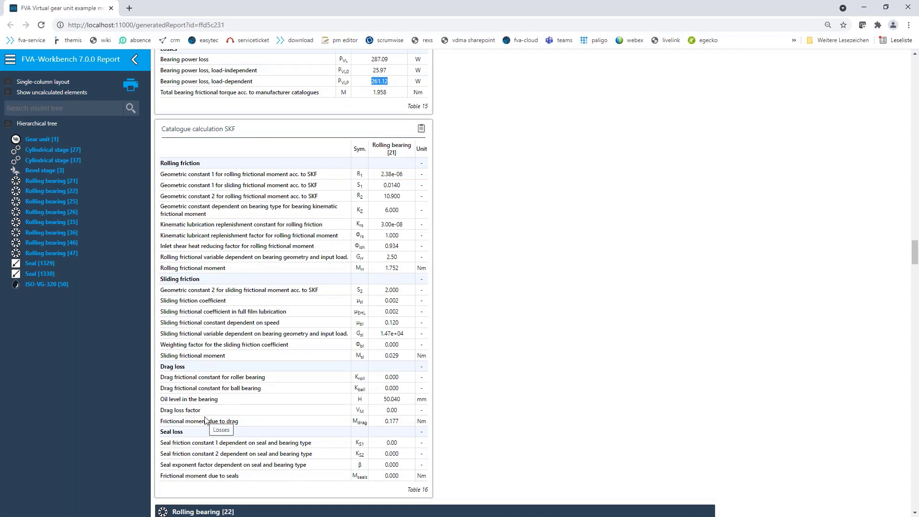
Step: Go to Seal [1329] in the report and check its sealing loss method, material and shaft diameter
{"action": "left_click", "coordinate": [40, 264]}
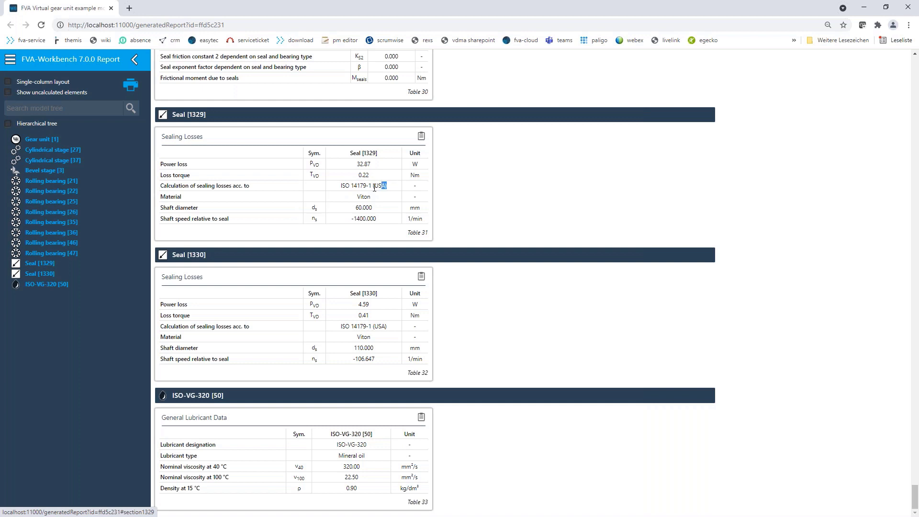
{"action": "left_click_drag", "start_coordinate": [375, 188], "coordinate": [346, 194]}
{"action": "double_click", "coordinate": [363, 197]}
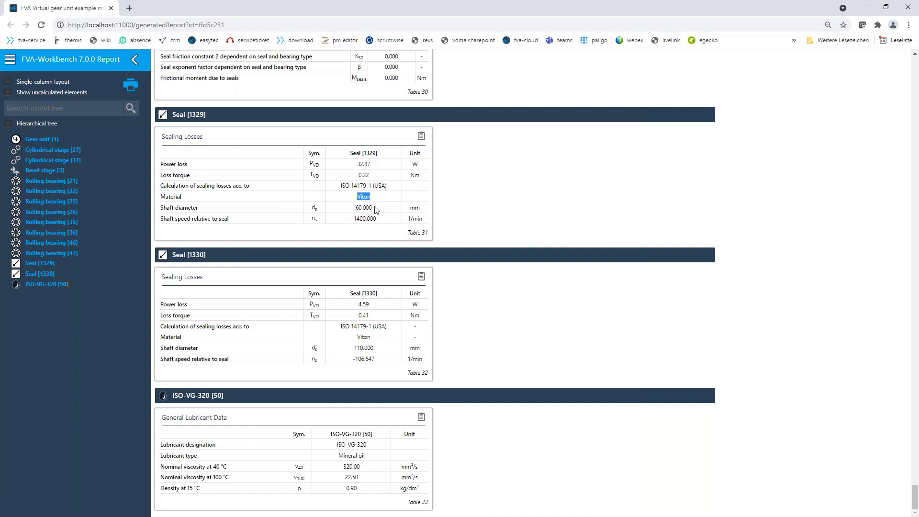
{"action": "left_click", "coordinate": [376, 209]}
Step: Switch back to FVA-Workbench, enlarge the 3D model and animate the gear rotation at a slower time scale
{"action": "left_click", "coordinate": [864, 11]}
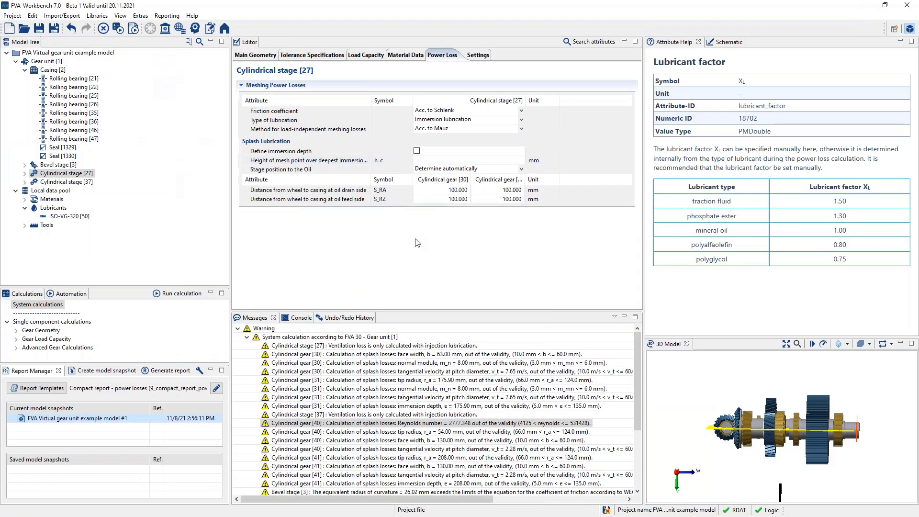
{"action": "double_click", "coordinate": [662, 345]}
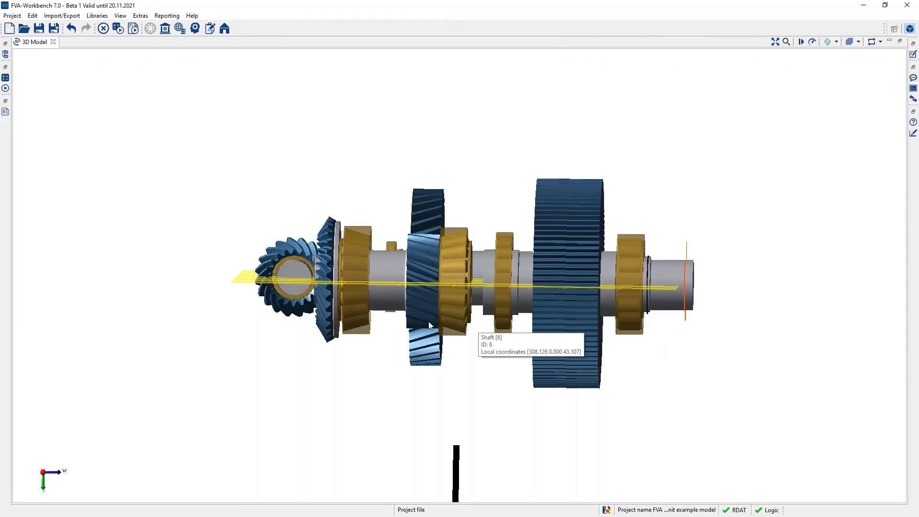
{"action": "left_click_drag", "start_coordinate": [367, 354], "coordinate": [677, 376]}
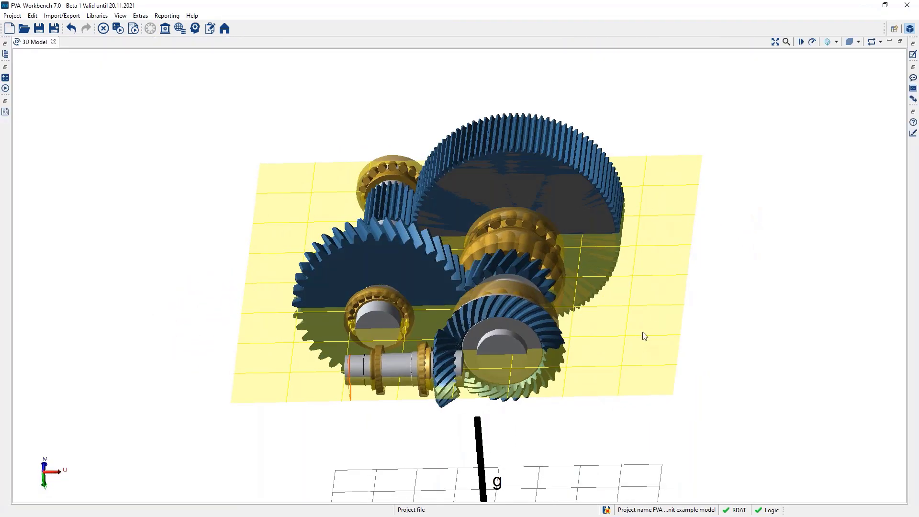
{"action": "left_click", "coordinate": [804, 42]}
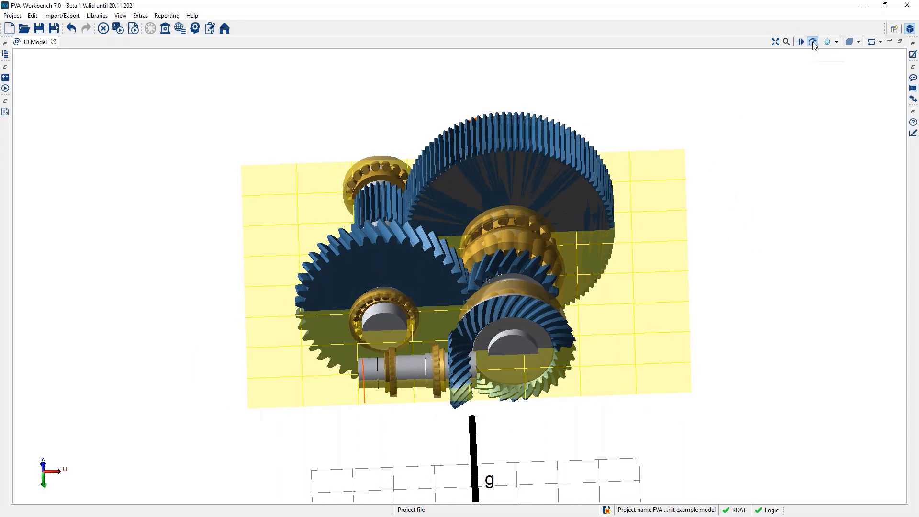
{"action": "left_click", "coordinate": [812, 42]}
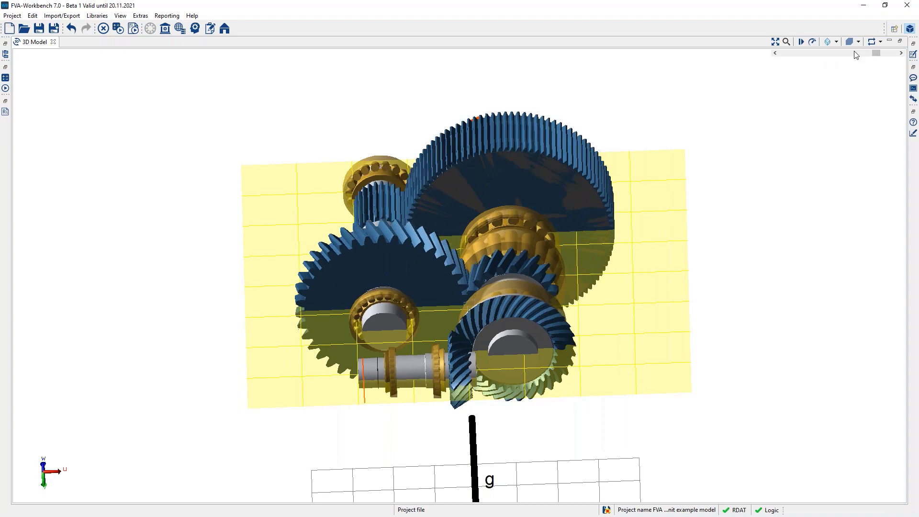
{"action": "left_click_drag", "start_coordinate": [876, 53], "coordinate": [819, 55]}
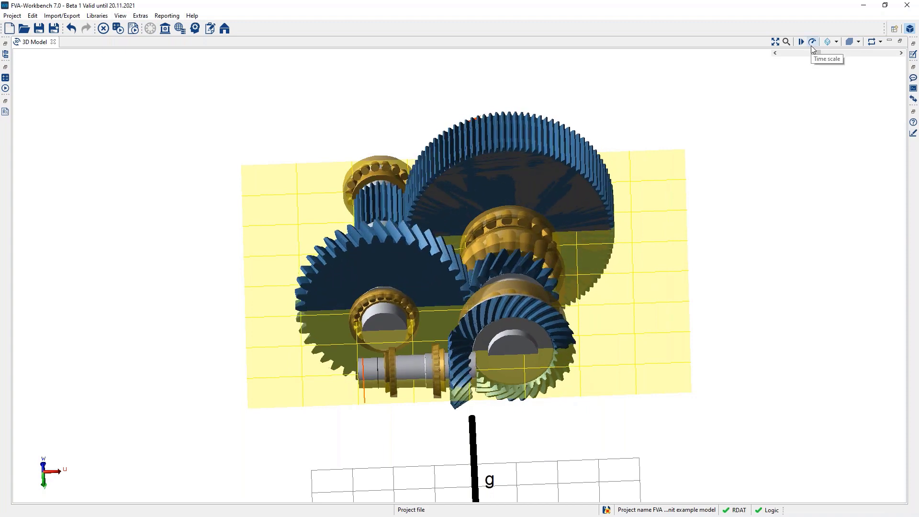
{"action": "left_click_drag", "start_coordinate": [816, 53], "coordinate": [804, 55]}
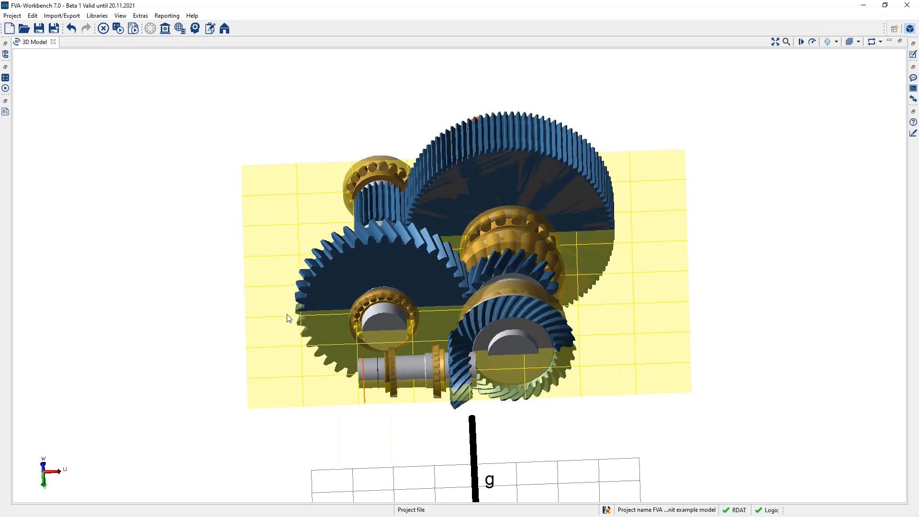
Step: Examine how the rotating gear stages mesh relative to the oil plane, and return the 3D model to its normal size
{"action": "mouse_move", "coordinate": [369, 230]}
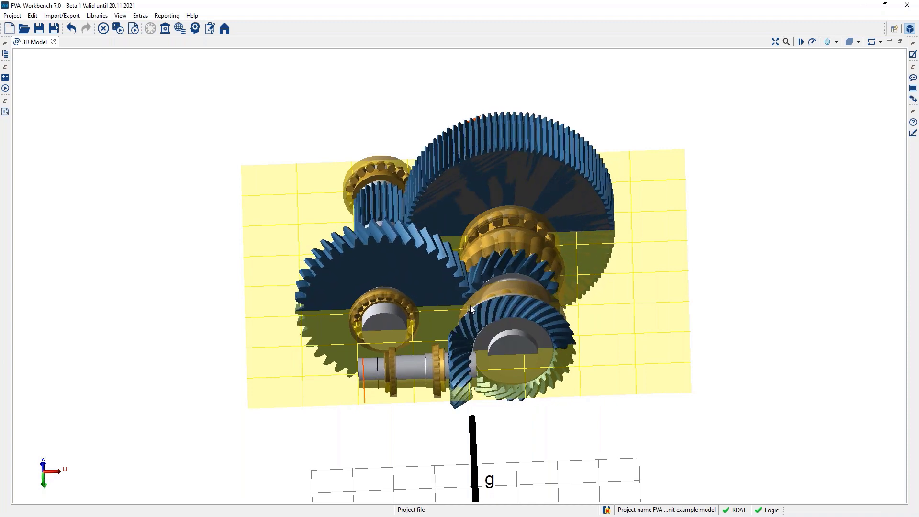
{"action": "mouse_move", "coordinate": [471, 309]}
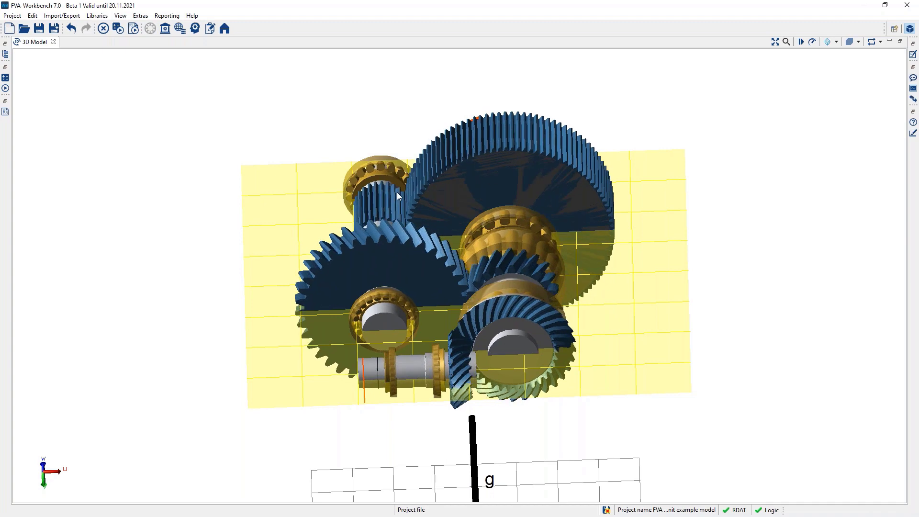
{"action": "mouse_move", "coordinate": [397, 192]}
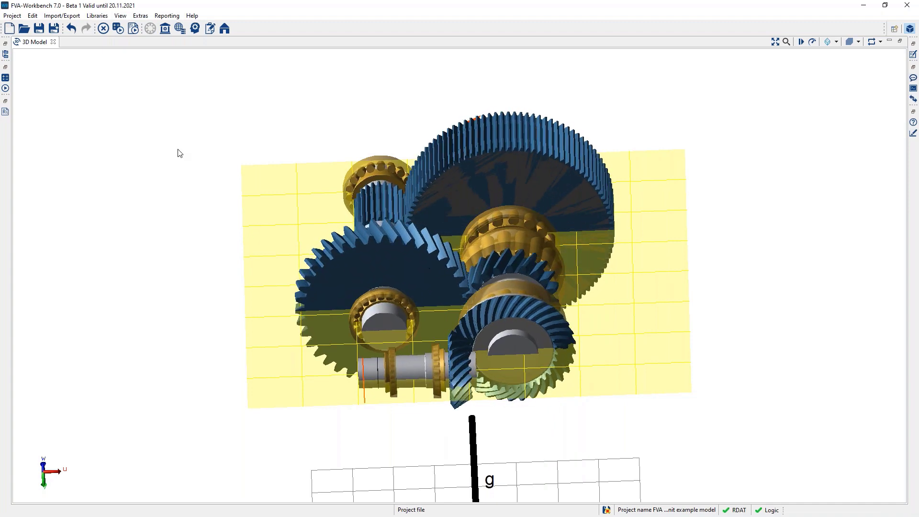
{"action": "double_click", "coordinate": [29, 43]}
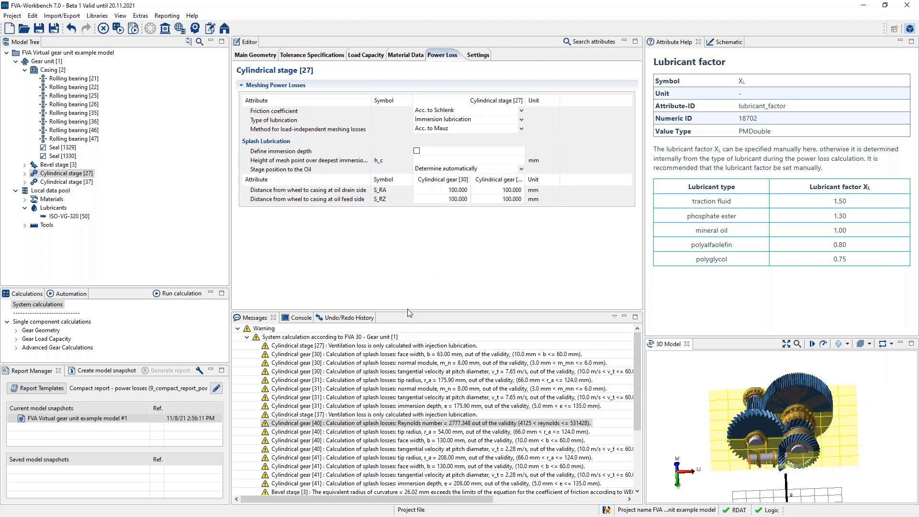
Step: Shrink the messages area and rename the current model snapshot as 320_reference
{"action": "left_click_drag", "start_coordinate": [407, 308], "coordinate": [400, 414]}
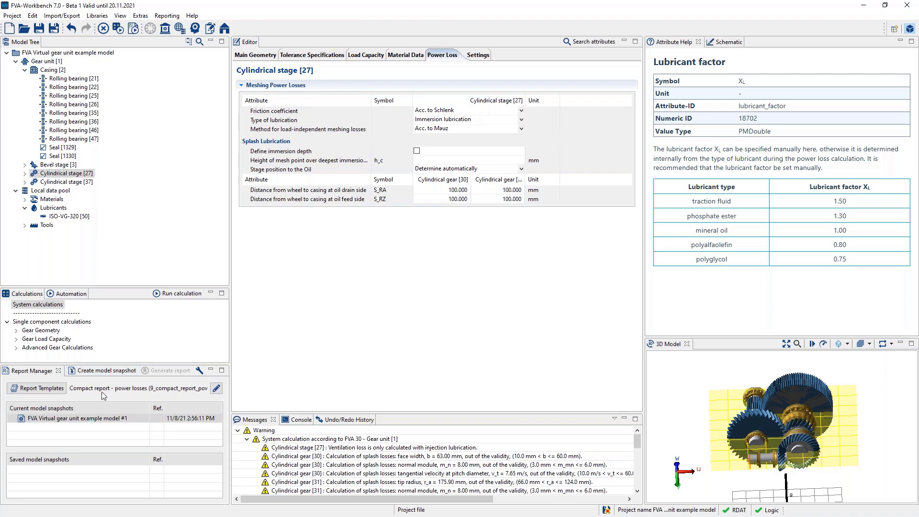
{"action": "right_click", "coordinate": [91, 419]}
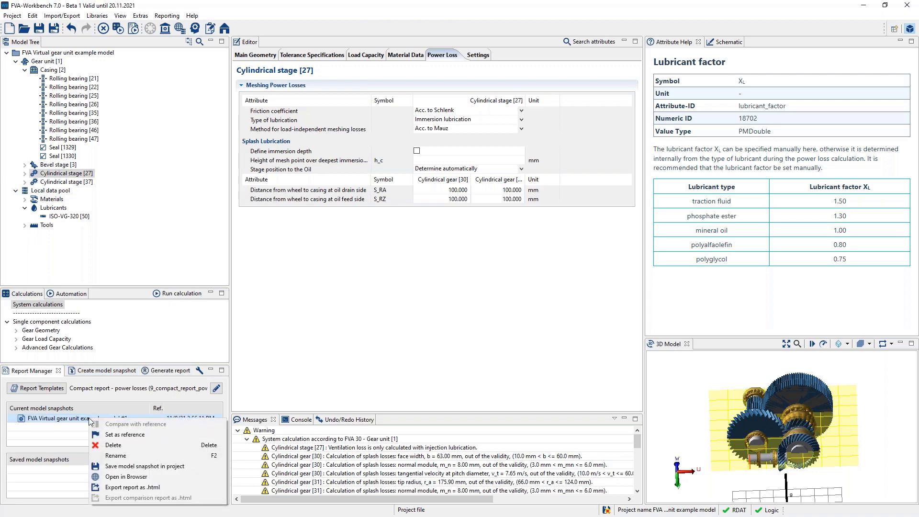
{"action": "left_click", "coordinate": [115, 455]}
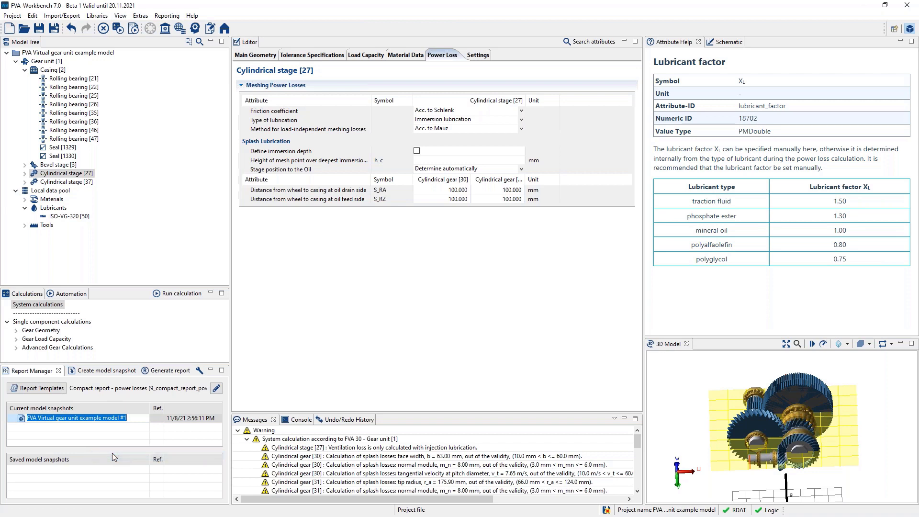
{"action": "type", "text": "320_reference"}
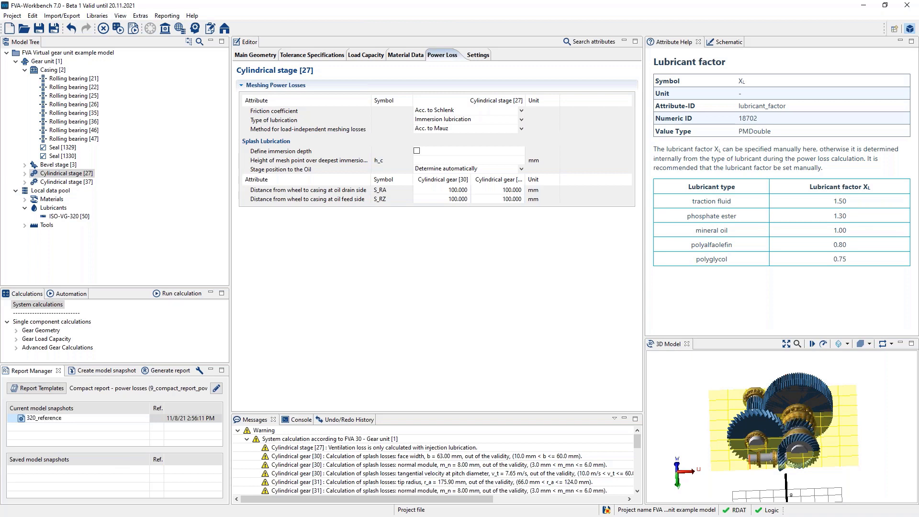
{"action": "key", "text": "Return"}
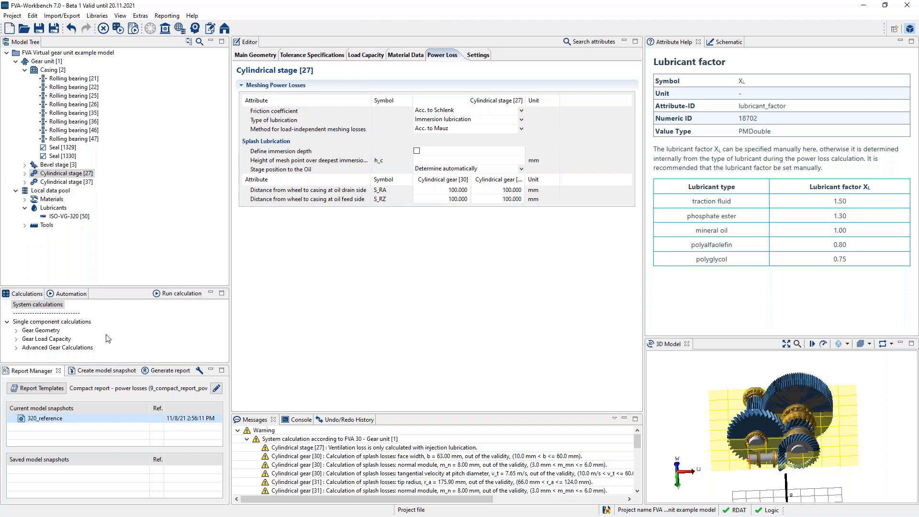
Step: Add the ISO-VG-32 lubricant from the global database to the model's local data pool
{"action": "left_click", "coordinate": [55, 208]}
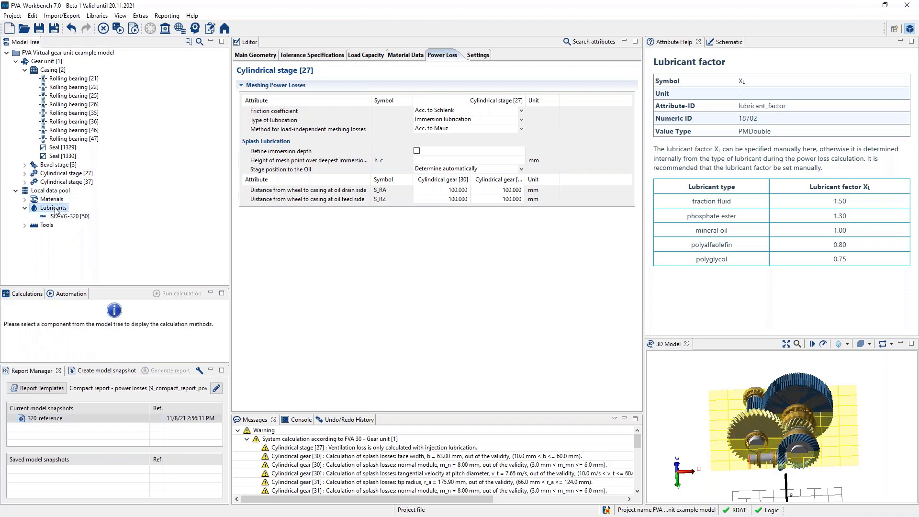
{"action": "right_click", "coordinate": [55, 209]}
{"action": "left_click", "coordinate": [70, 215]}
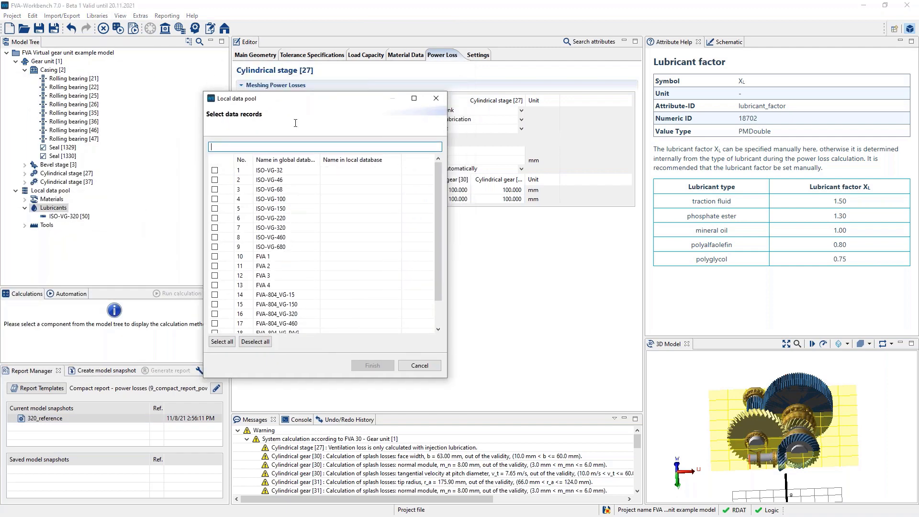
{"action": "left_click", "coordinate": [215, 170]}
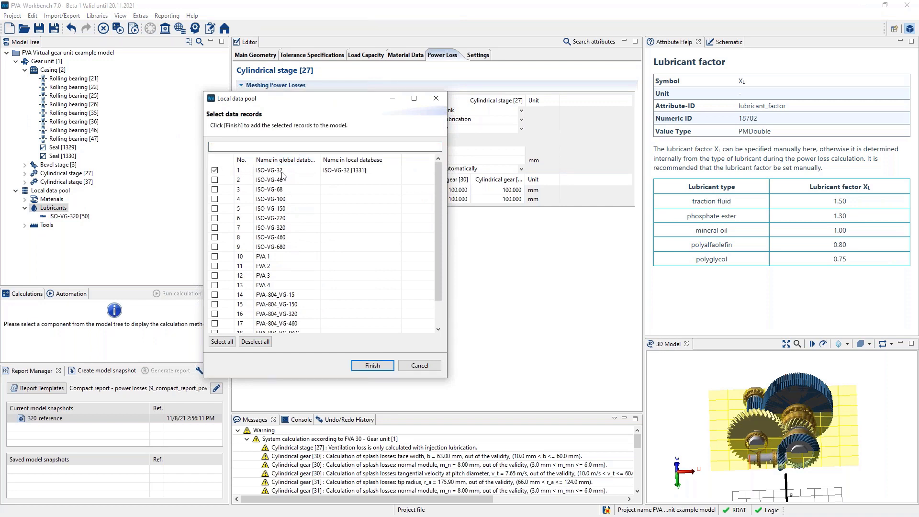
{"action": "left_click", "coordinate": [372, 365]}
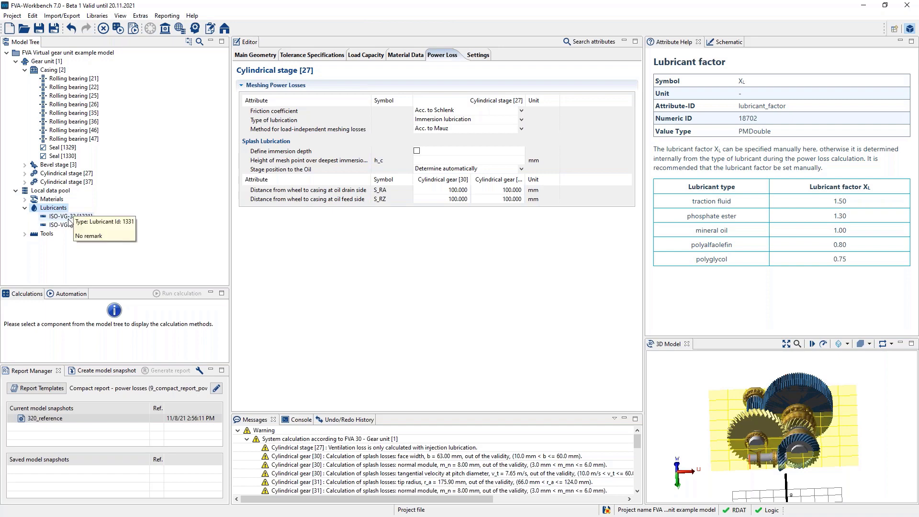
Step: Set the gear unit's lubricant to ISO-VG-32 in its operating data and run the system calculation
{"action": "left_click", "coordinate": [51, 62]}
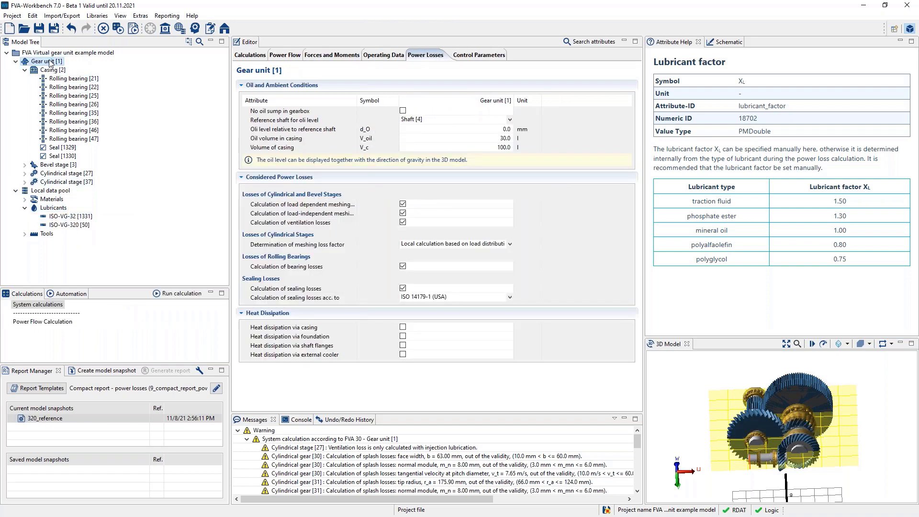
{"action": "left_click", "coordinate": [388, 58]}
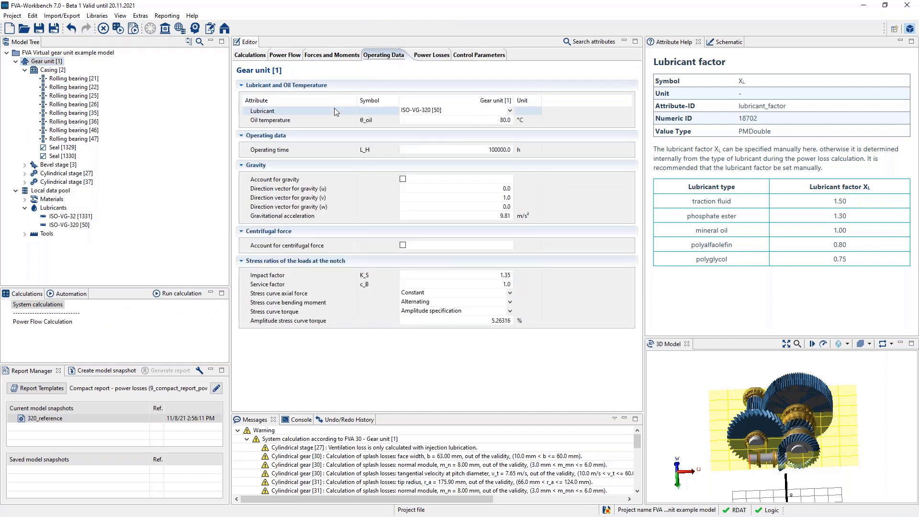
{"action": "left_click", "coordinate": [510, 111]}
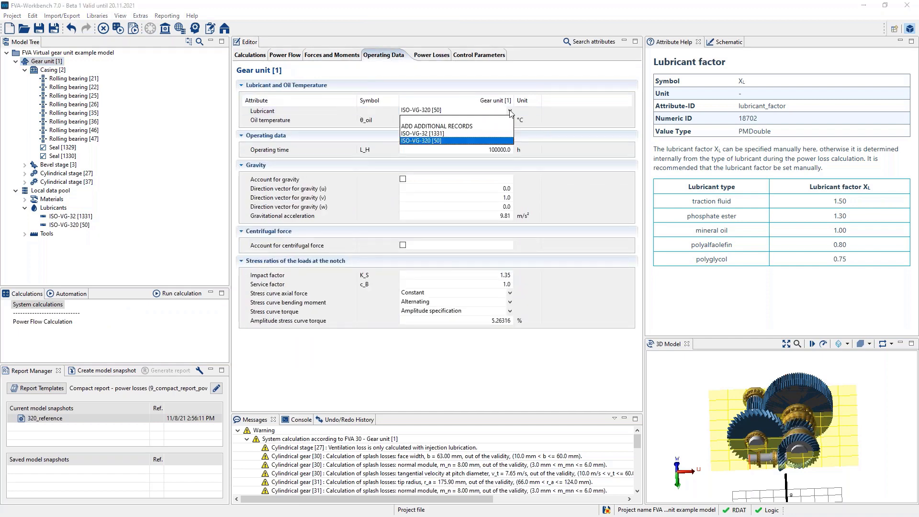
{"action": "left_click", "coordinate": [427, 133]}
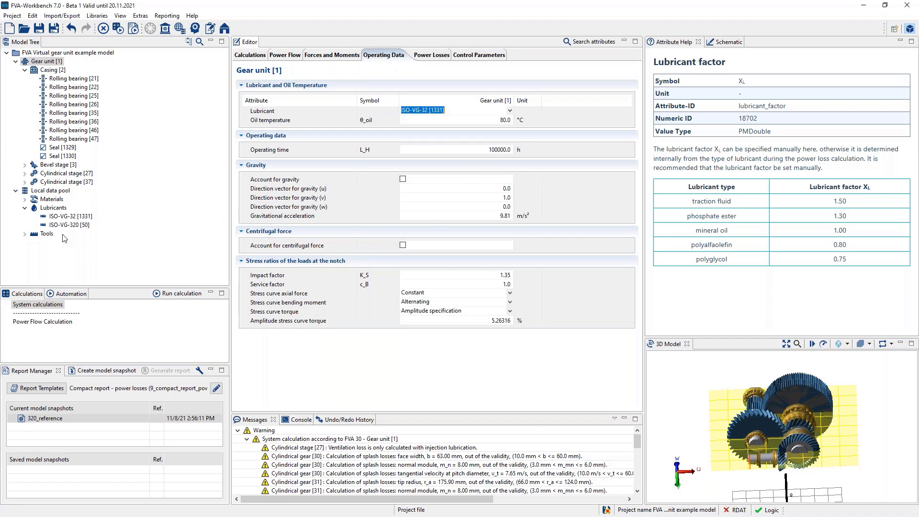
{"action": "left_click", "coordinate": [176, 293]}
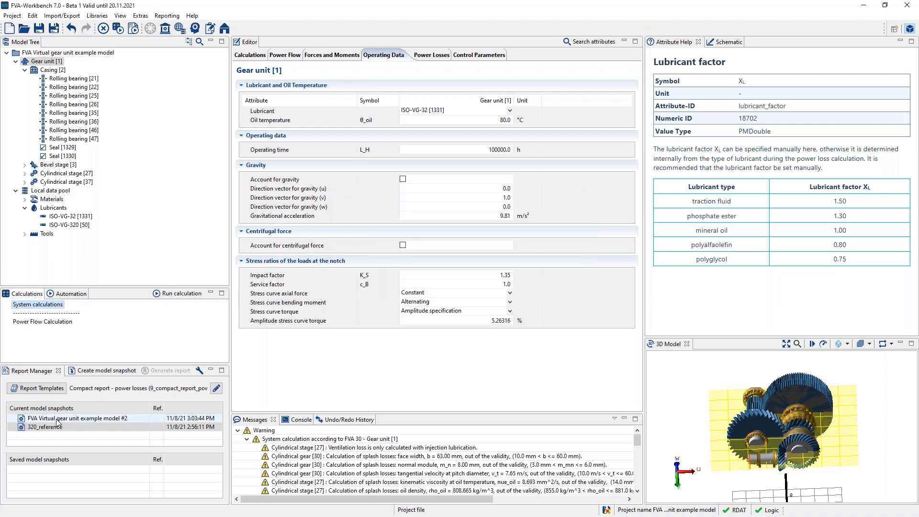
Step: Rename the new model snapshot from the latest calculation as 32
{"action": "right_click", "coordinate": [56, 420]}
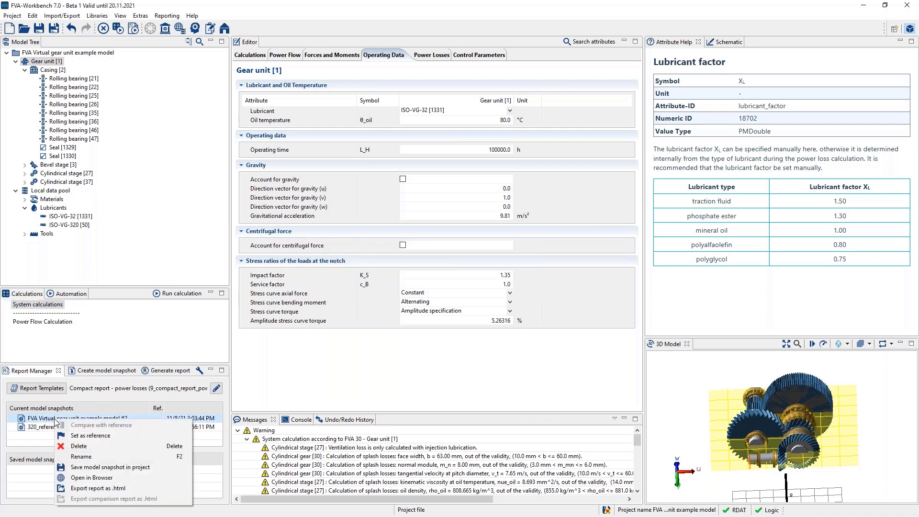
{"action": "left_click", "coordinate": [77, 456]}
{"action": "type", "text": "32"}
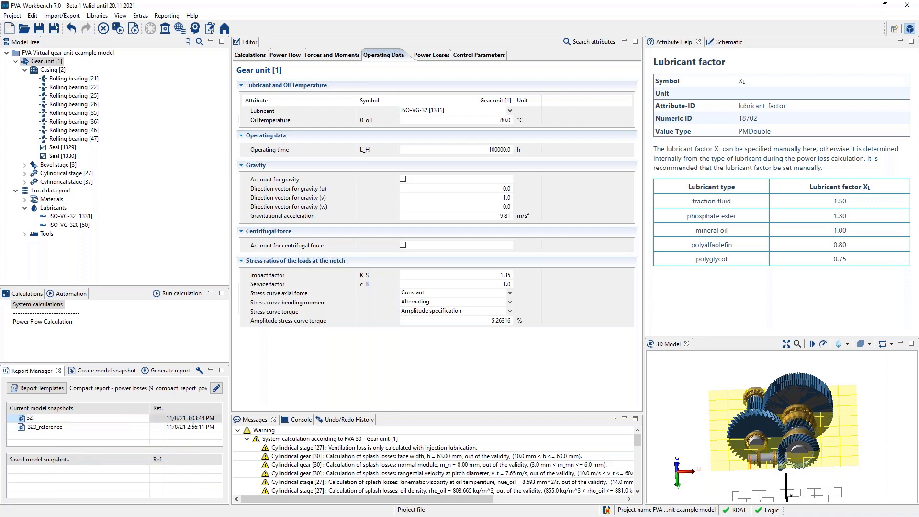
{"action": "key", "text": "Return"}
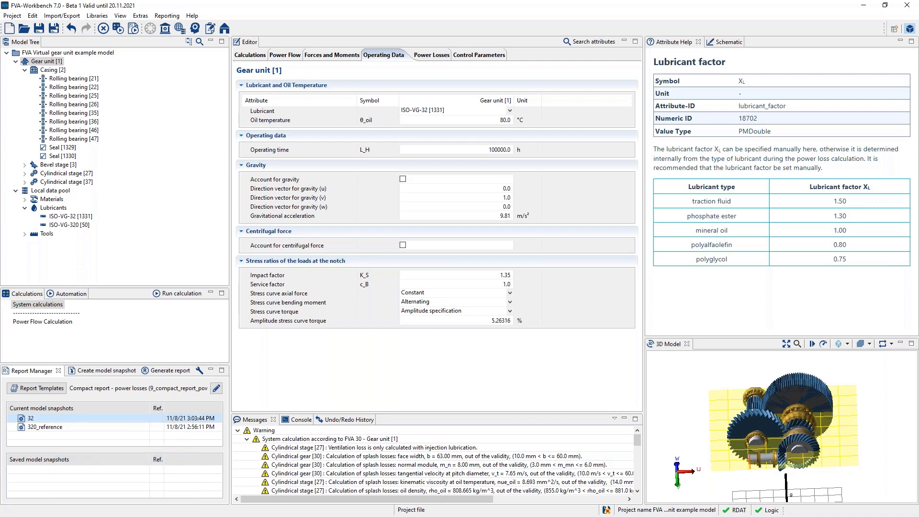
Step: Set the 320_reference snapshot as the reference and compare snapshot 32 with it
{"action": "left_click", "coordinate": [63, 427]}
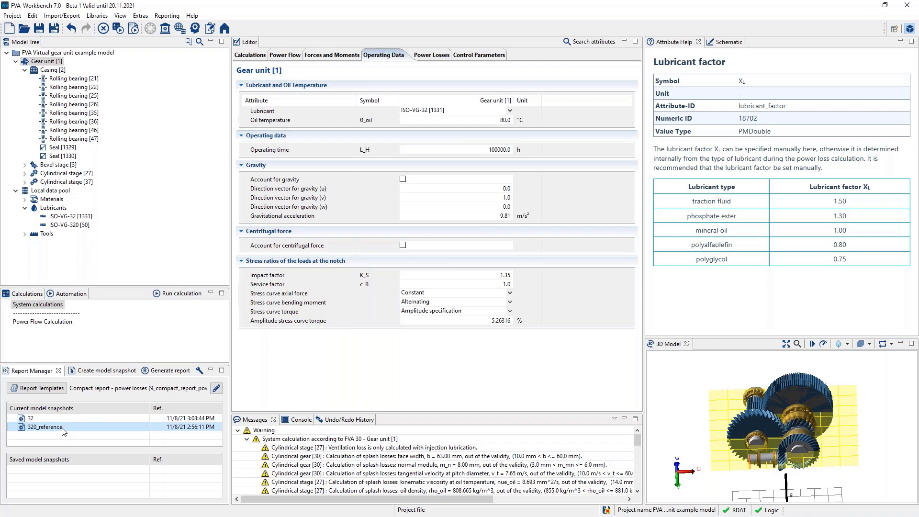
{"action": "right_click", "coordinate": [62, 428]}
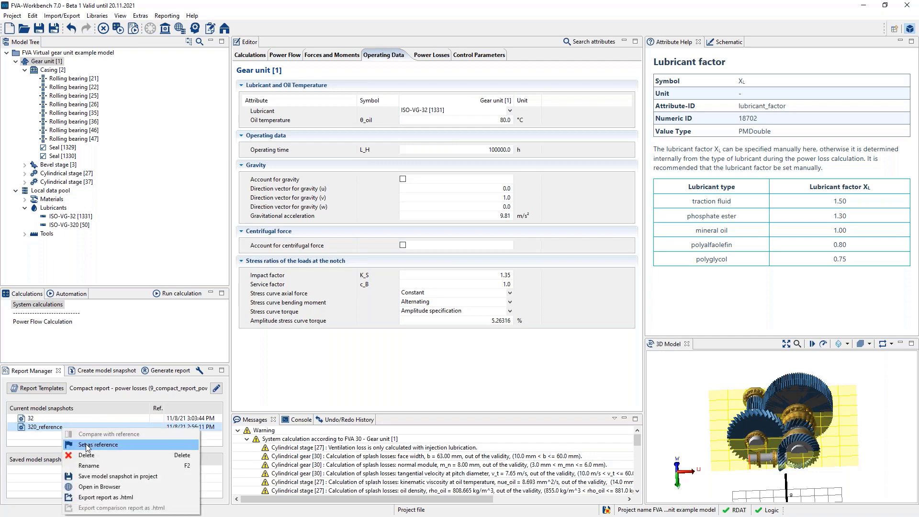
{"action": "left_click", "coordinate": [87, 445]}
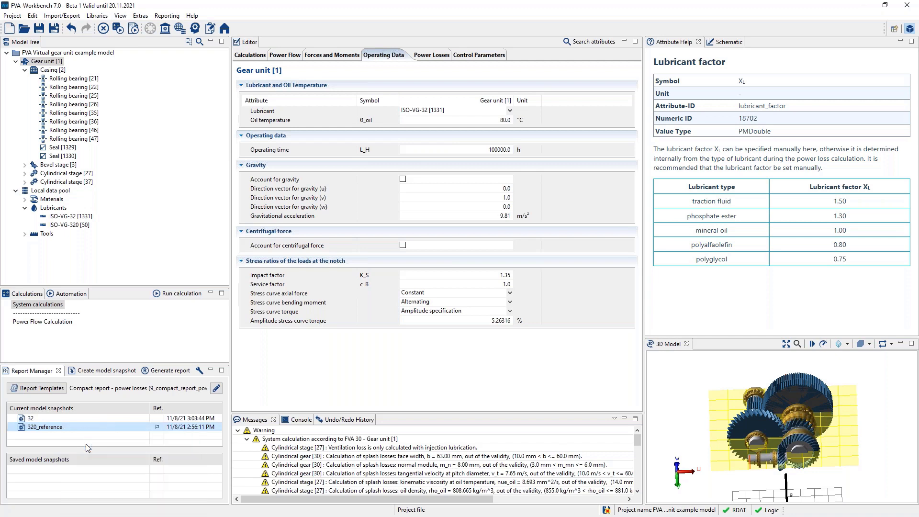
{"action": "left_click", "coordinate": [67, 418]}
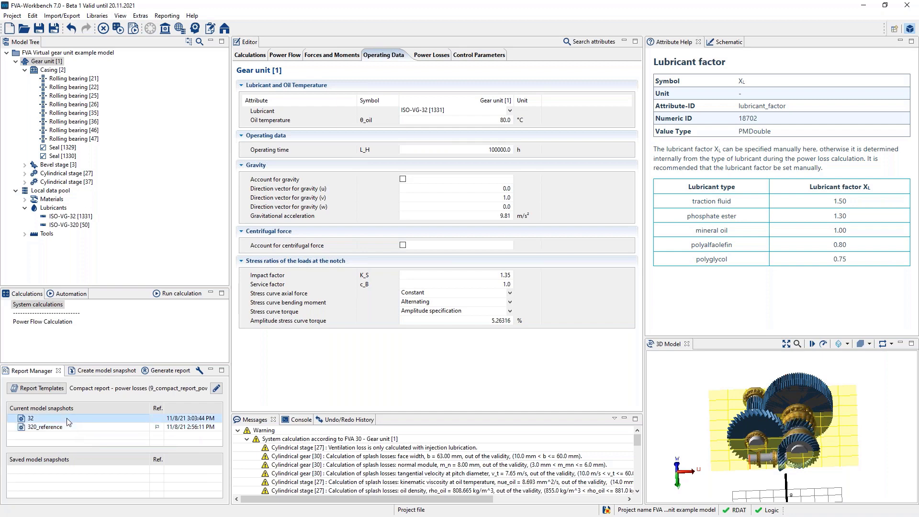
{"action": "right_click", "coordinate": [68, 420]}
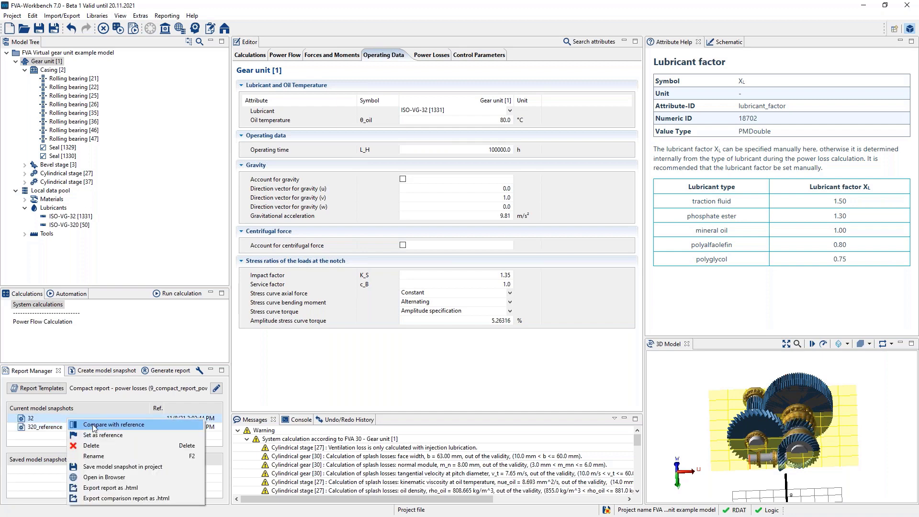
{"action": "left_click", "coordinate": [101, 425]}
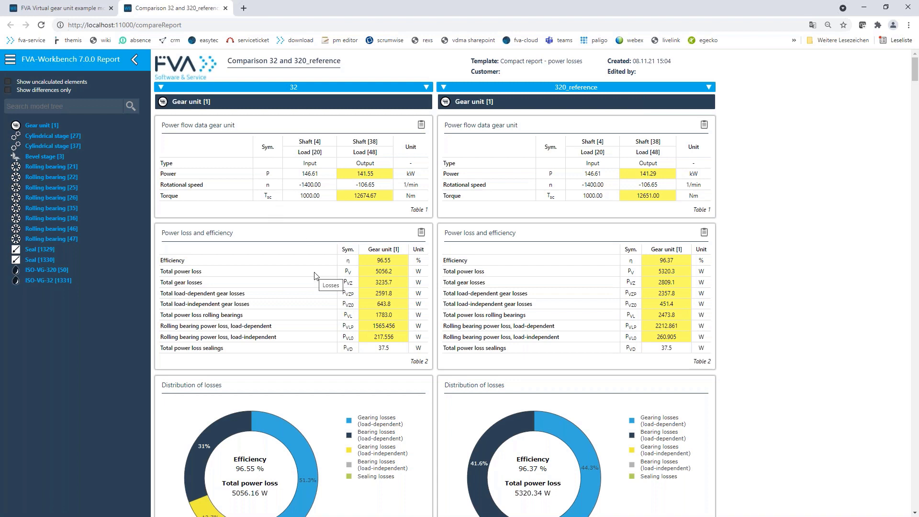
Step: Compare efficiency, total power loss, oil viscosity and the Cylindrical stage [27] losses between the two snapshots in the comparison report
{"action": "mouse_move", "coordinate": [381, 261]}
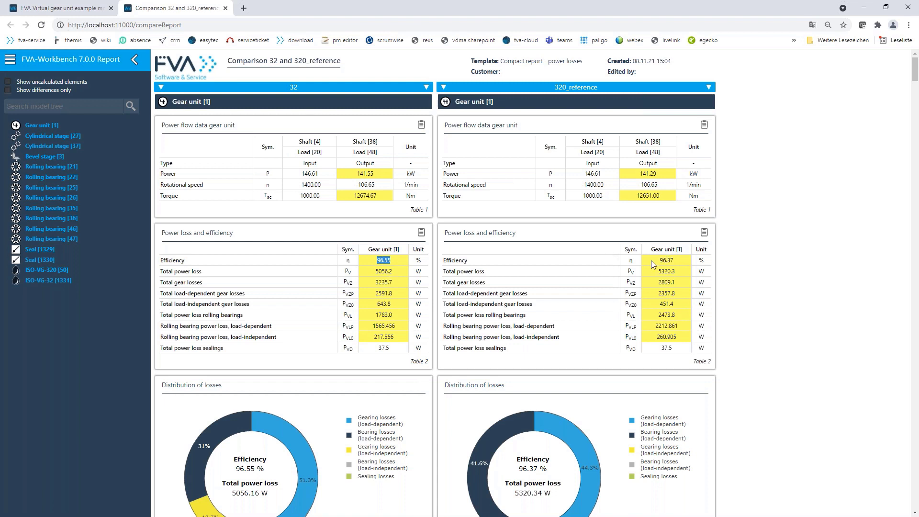
{"action": "double_click", "coordinate": [377, 271]}
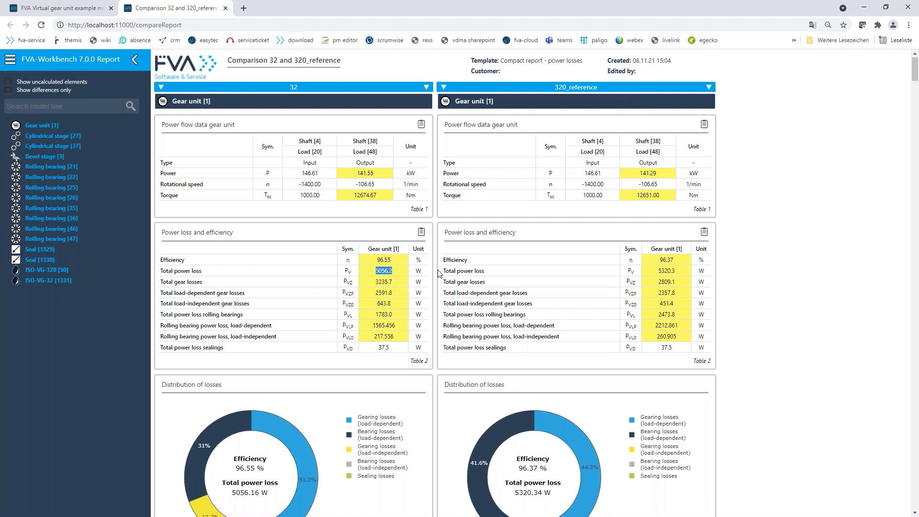
{"action": "scroll", "coordinate": [439, 273], "scroll_direction": "down", "scroll_amount": 4}
{"action": "scroll", "coordinate": [440, 273], "scroll_direction": "down", "scroll_amount": 5}
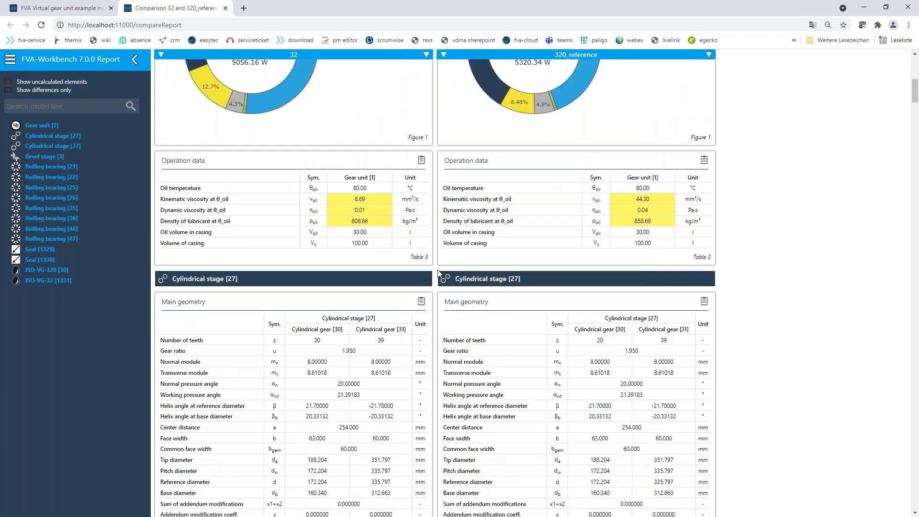
{"action": "scroll", "coordinate": [437, 273], "scroll_direction": "down", "scroll_amount": 8}
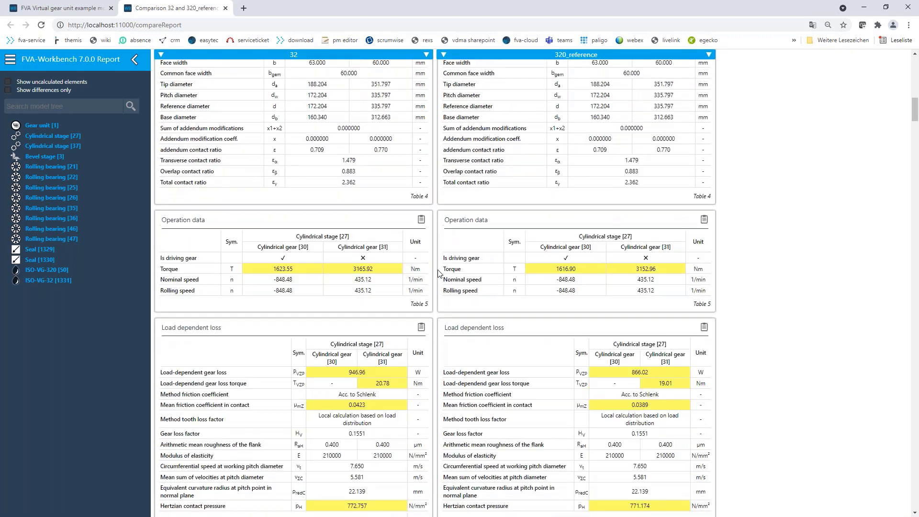
{"action": "scroll", "coordinate": [438, 273], "scroll_direction": "down", "scroll_amount": 2}
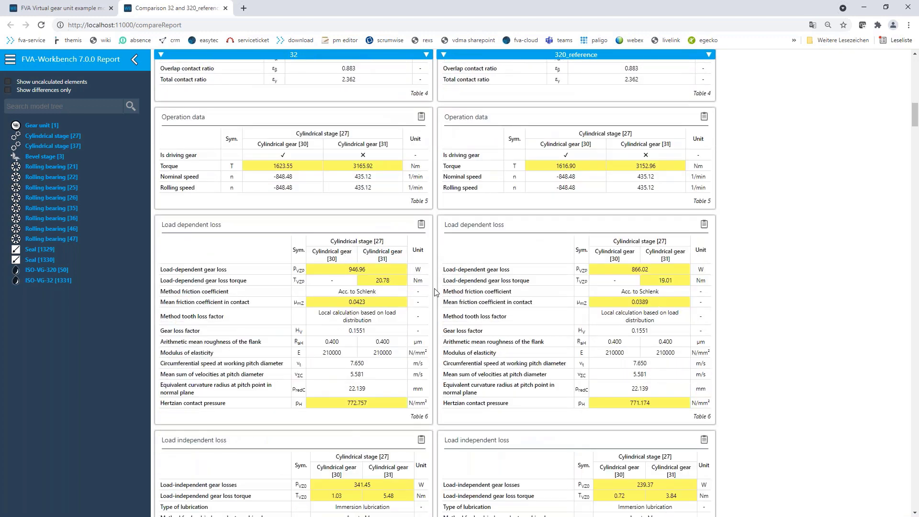
{"action": "scroll", "coordinate": [436, 310], "scroll_direction": "down", "scroll_amount": 3}
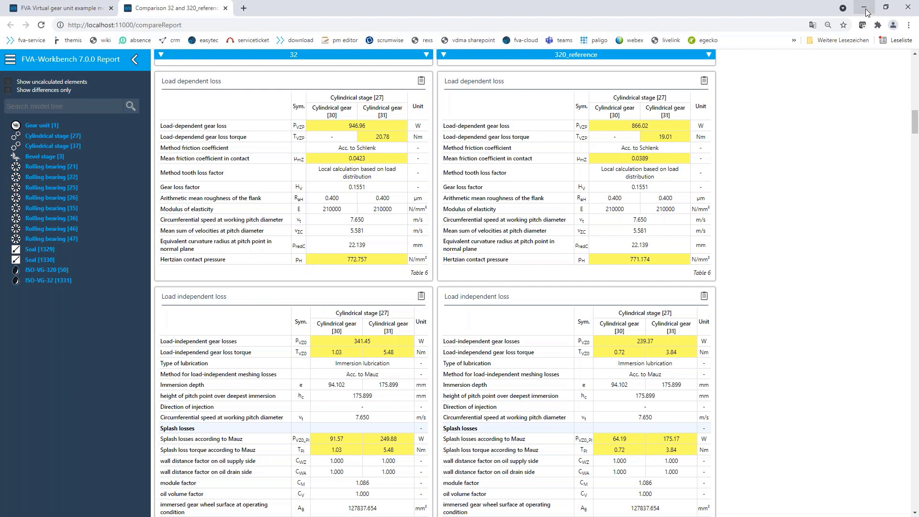
Step: Return to FVA-Workbench and set the gear unit's lubricant back to ISO-VG-320
{"action": "left_click", "coordinate": [866, 12]}
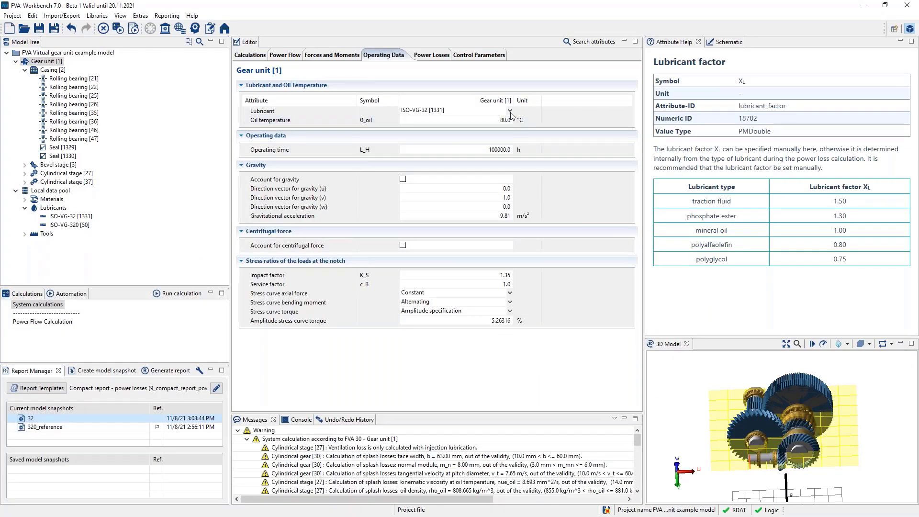
{"action": "left_click", "coordinate": [509, 111]}
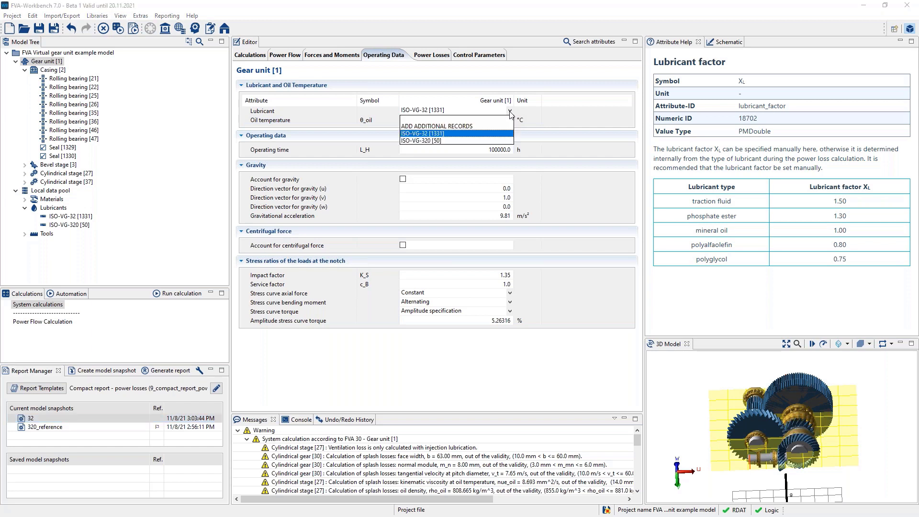
{"action": "left_click", "coordinate": [434, 141]}
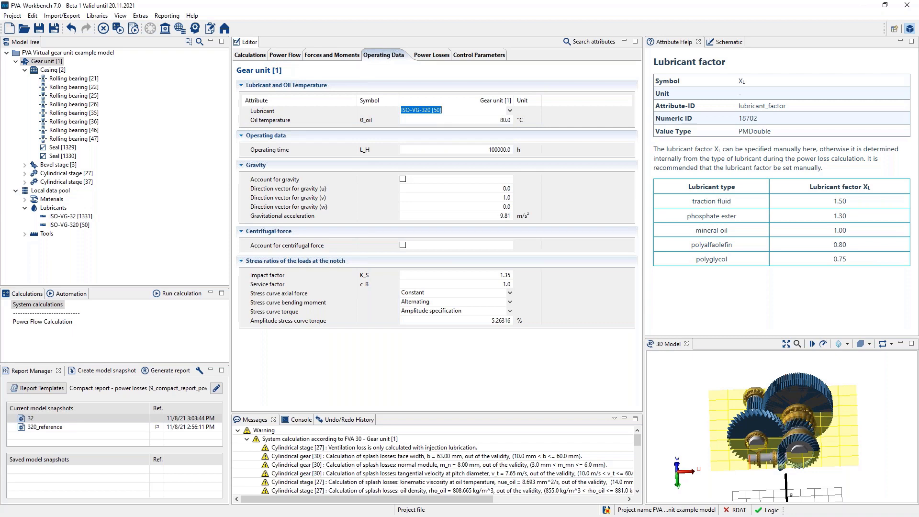
Step: Set the gear unit's oil level relative to the reference shaft to -100 mm and run the system calculation
{"action": "left_click_drag", "start_coordinate": [746, 435], "coordinate": [777, 413]}
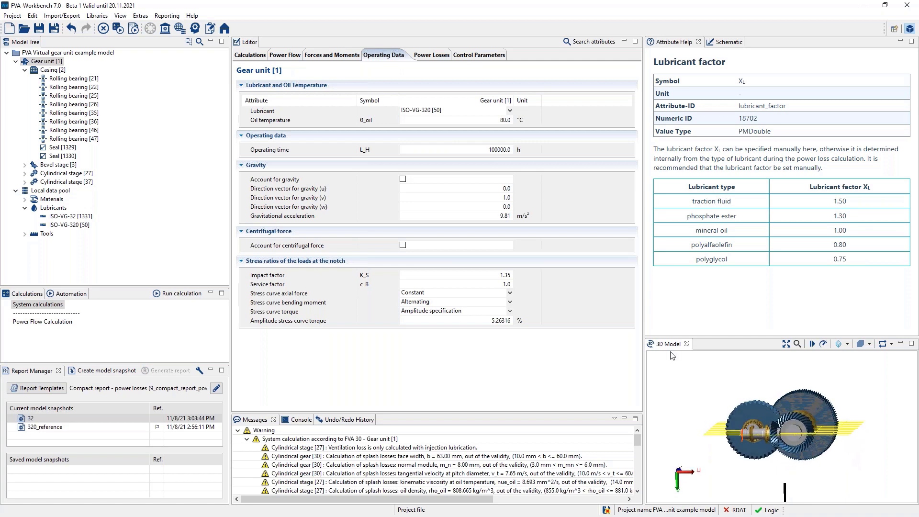
{"action": "left_click", "coordinate": [424, 56]}
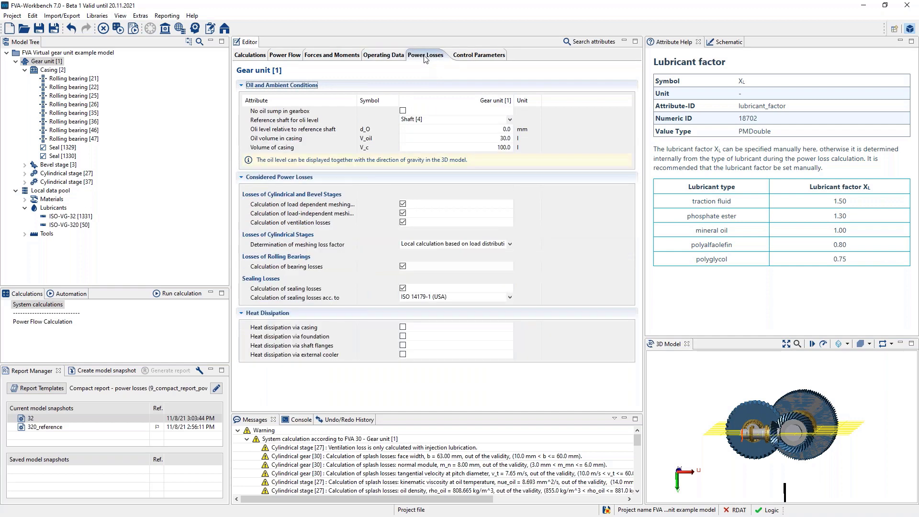
{"action": "left_click", "coordinate": [446, 128]}
{"action": "type", "text": "-100"}
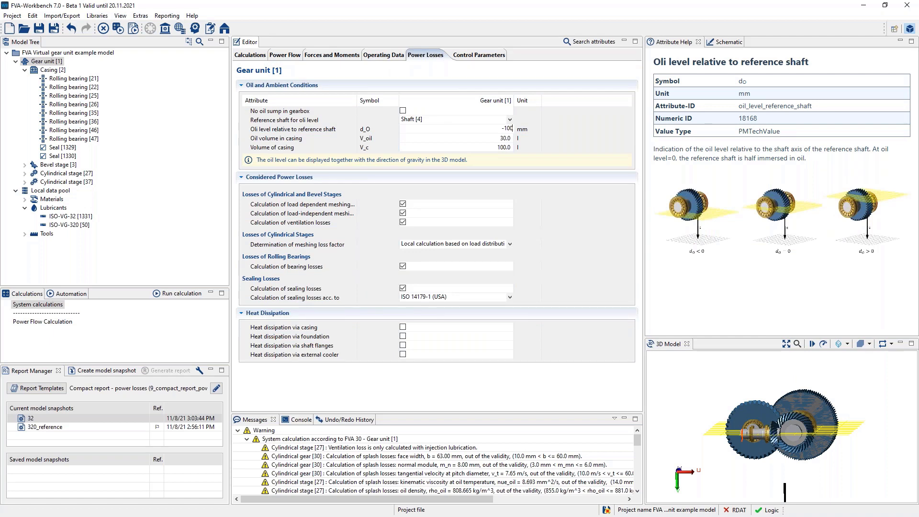
{"action": "key", "text": "Tab"}
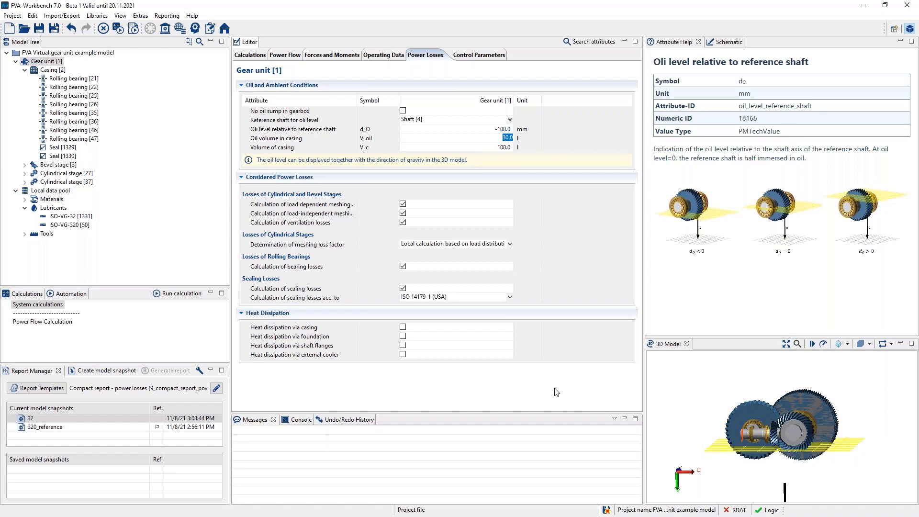
{"action": "left_click", "coordinate": [184, 298]}
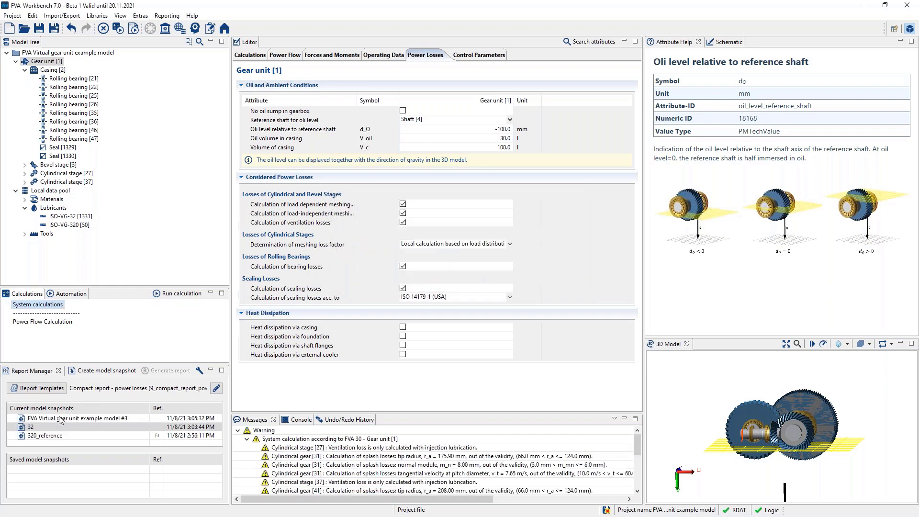
Step: Rename the new model snapshot from the latest calculation as 320_low_oil_level
{"action": "left_click", "coordinate": [59, 419]}
{"action": "right_click", "coordinate": [58, 420]}
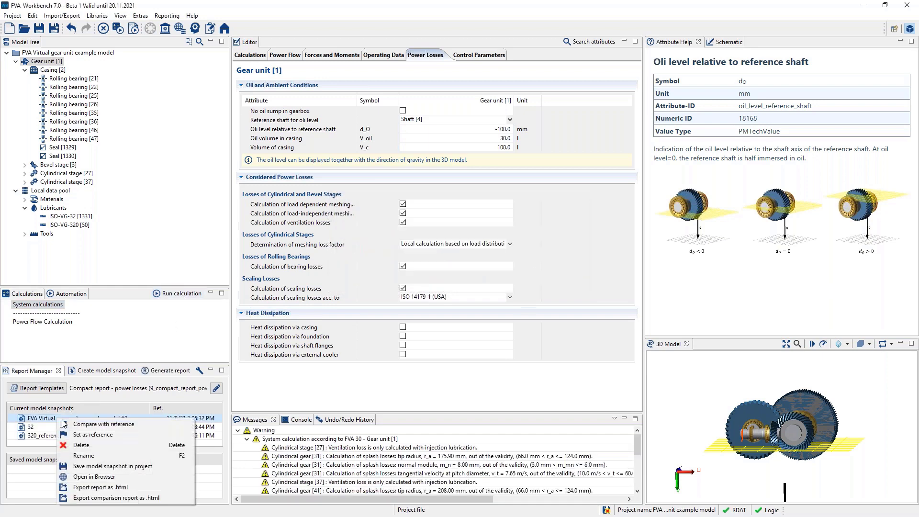
{"action": "left_click", "coordinate": [83, 456]}
{"action": "type", "text": "320_low_oil_"}
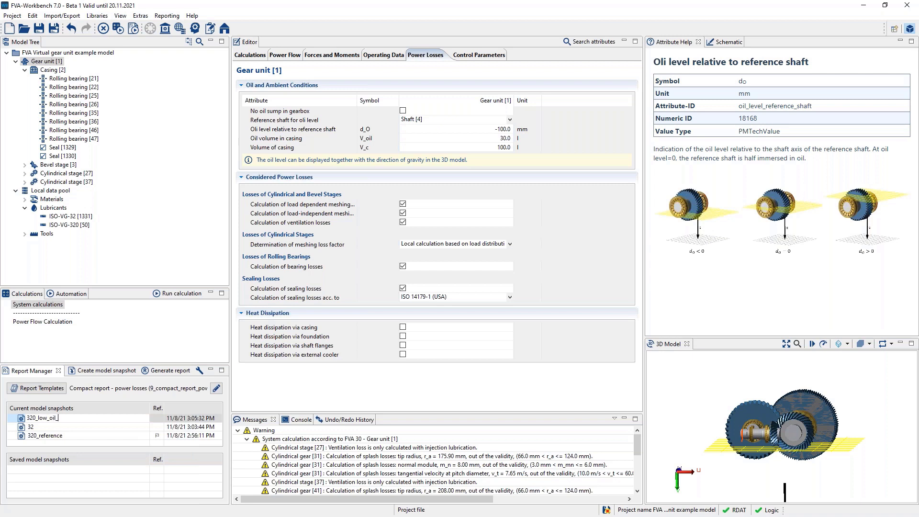
{"action": "type", "text": "level"}
{"action": "key", "text": "Return"}
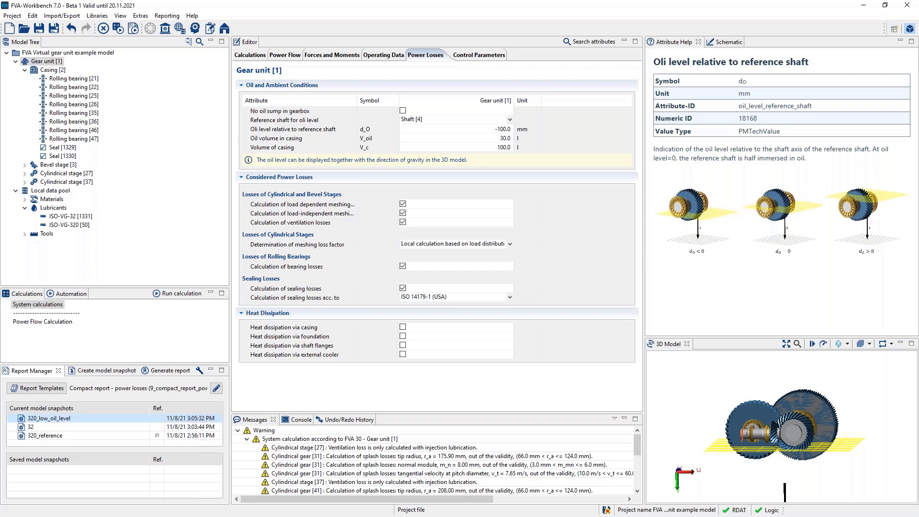
Step: Compare the 320_low_oil_level snapshot with the reference, examining efficiency, total power loss and the distribution of losses
{"action": "right_click", "coordinate": [80, 419]}
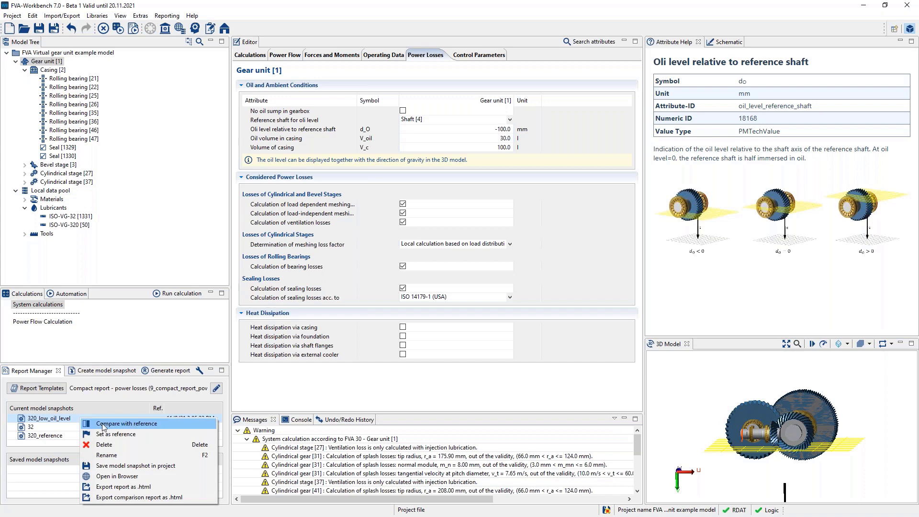
{"action": "left_click", "coordinate": [103, 424]}
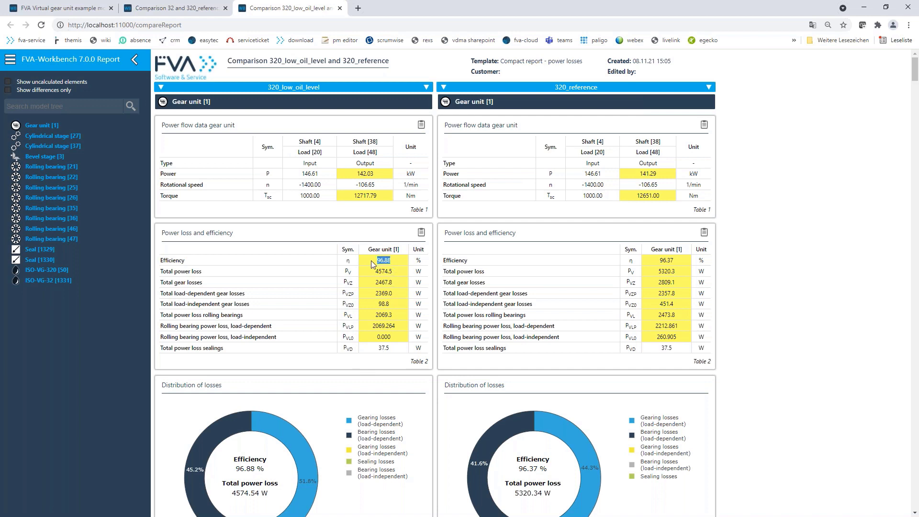
{"action": "mouse_move", "coordinate": [392, 260]}
{"action": "left_click_drag", "start_coordinate": [391, 270], "coordinate": [376, 272]}
{"action": "scroll", "coordinate": [435, 274], "scroll_direction": "down", "scroll_amount": 6}
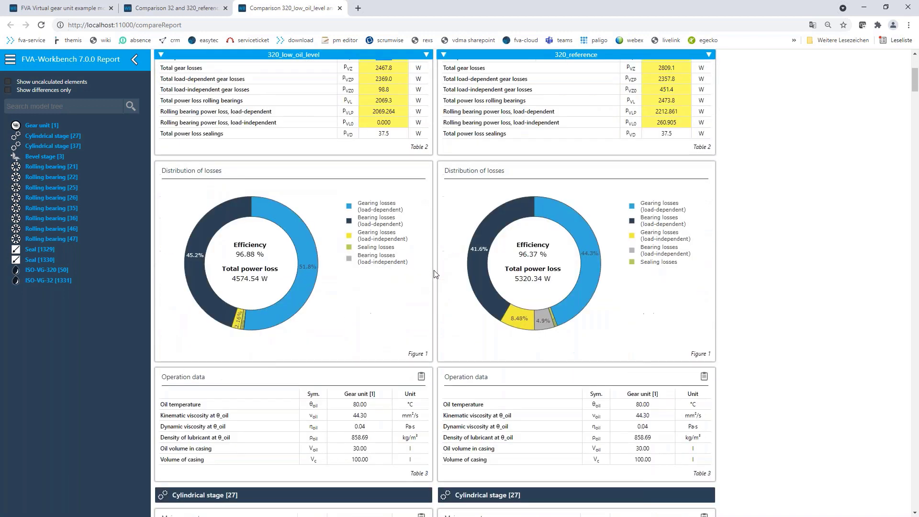
{"action": "scroll", "coordinate": [436, 273], "scroll_direction": "up", "scroll_amount": 6}
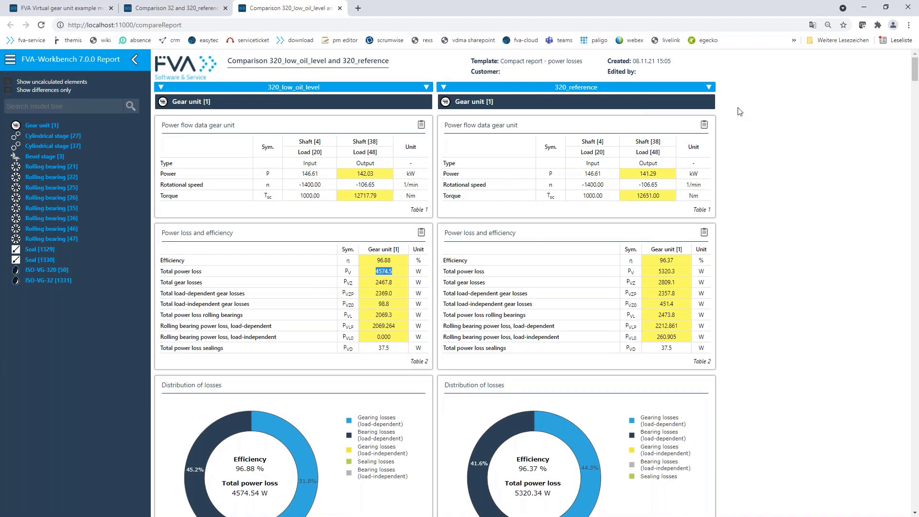
Step: Return to FVA-Workbench and switch Bevel stage [3] to injection lubrication with a 1 mm nozzle diameter and 3 m/s oil injection speed
{"action": "left_click", "coordinate": [864, 13]}
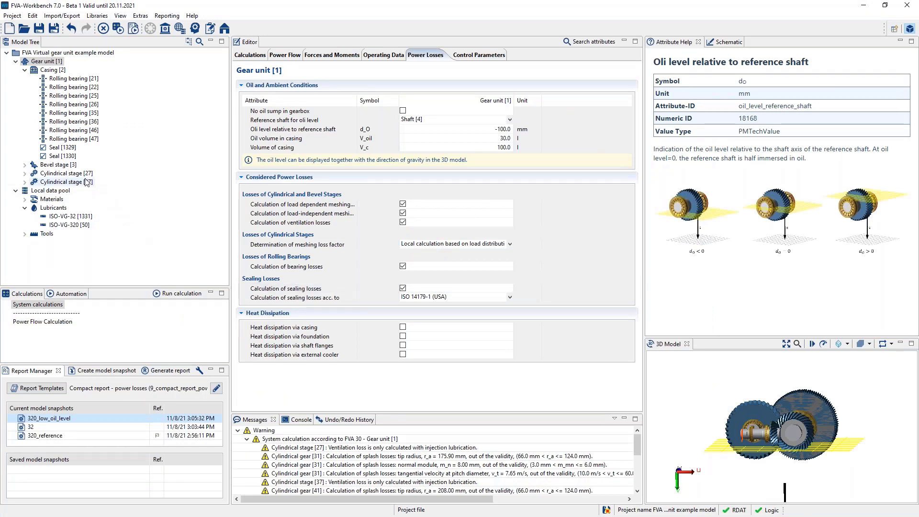
{"action": "left_click", "coordinate": [65, 166]}
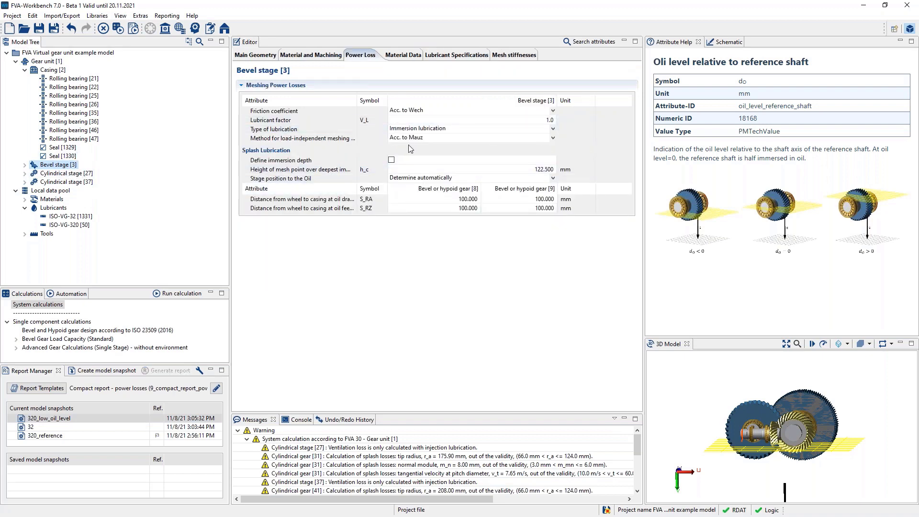
{"action": "left_click", "coordinate": [552, 129]}
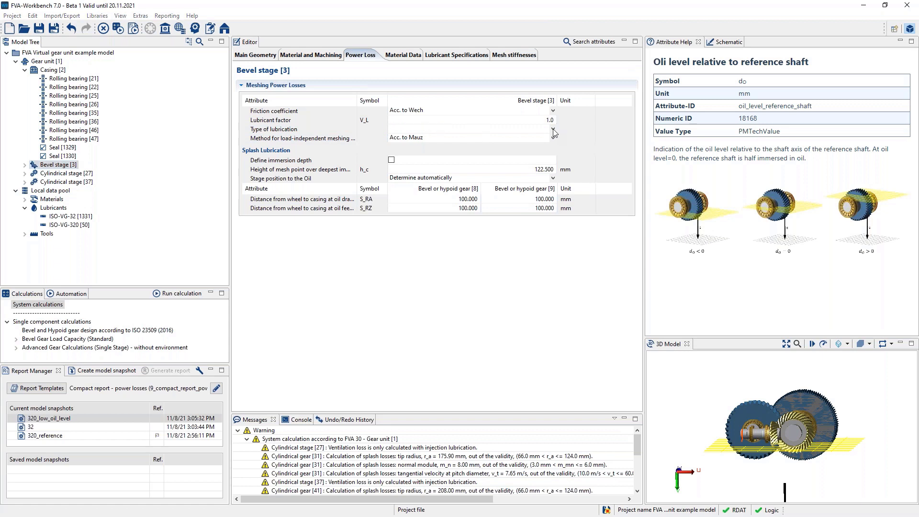
{"action": "left_click", "coordinate": [439, 143]}
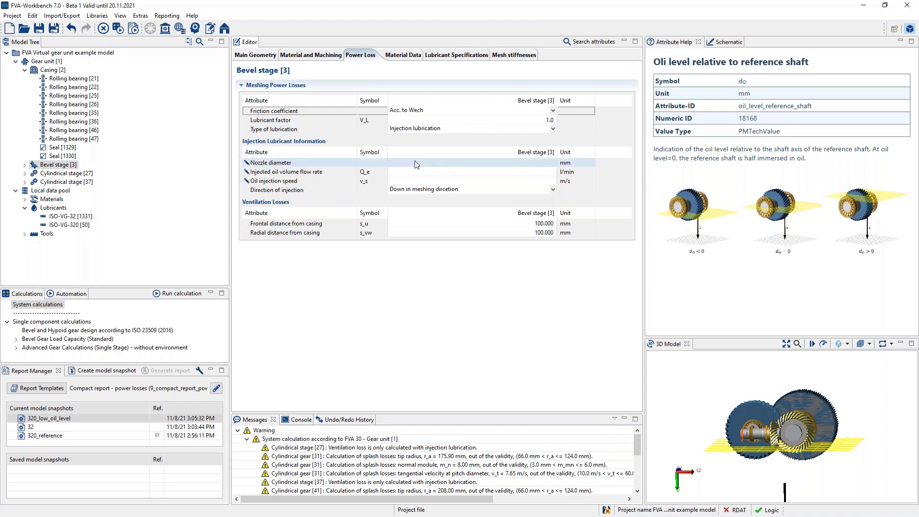
{"action": "left_click", "coordinate": [556, 162]}
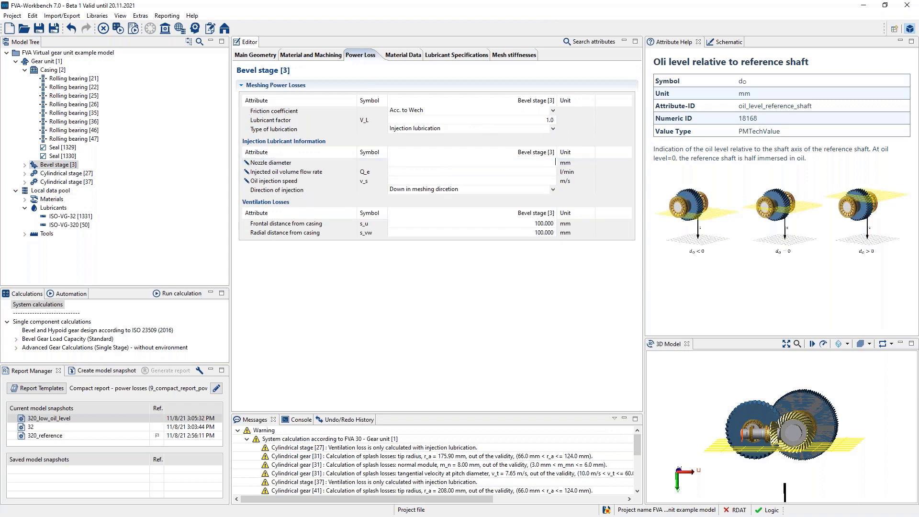
{"action": "type", "text": "1"}
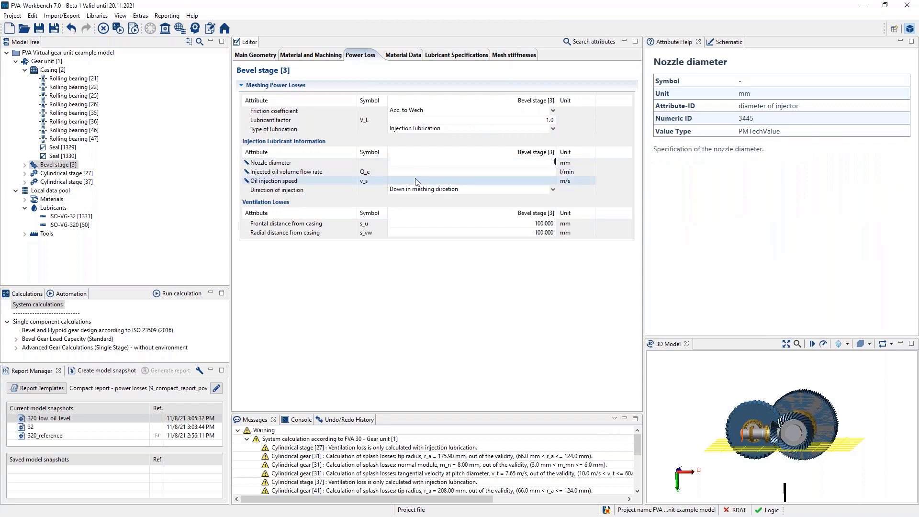
{"action": "left_click", "coordinate": [416, 182]}
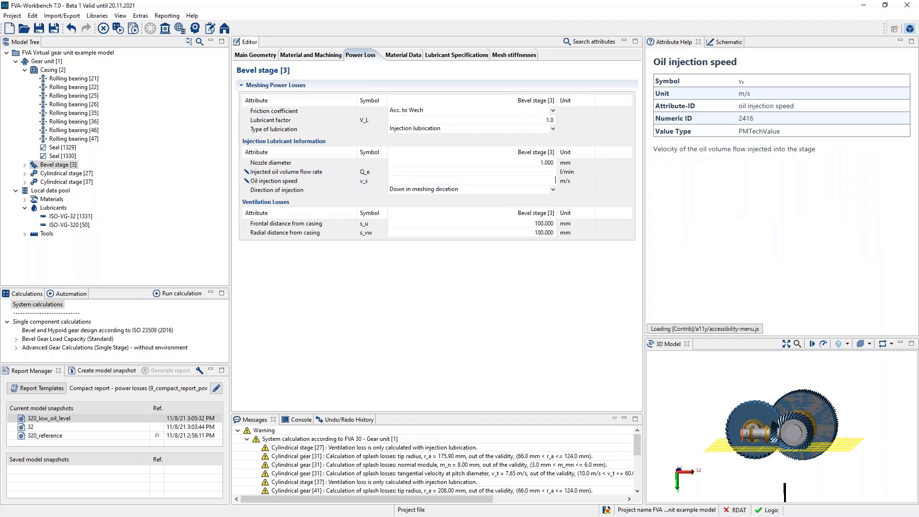
{"action": "type", "text": "3"}
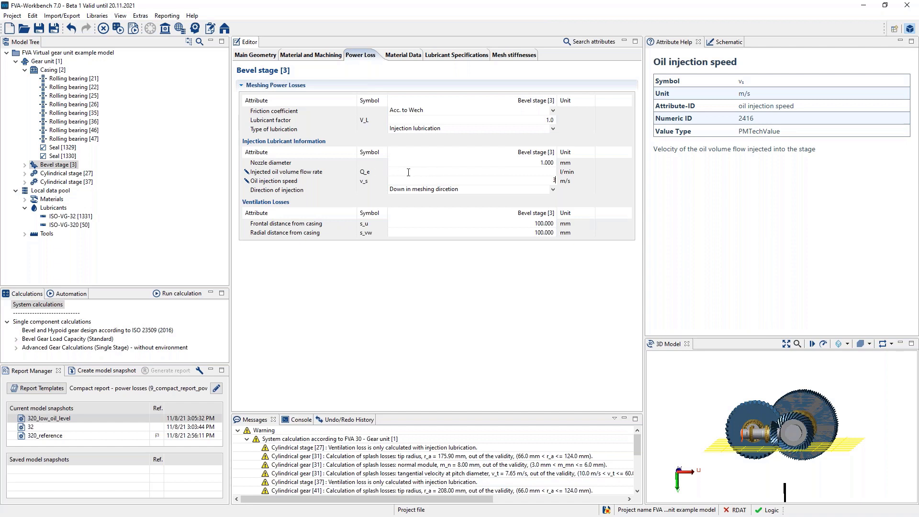
{"action": "key", "text": "Tab"}
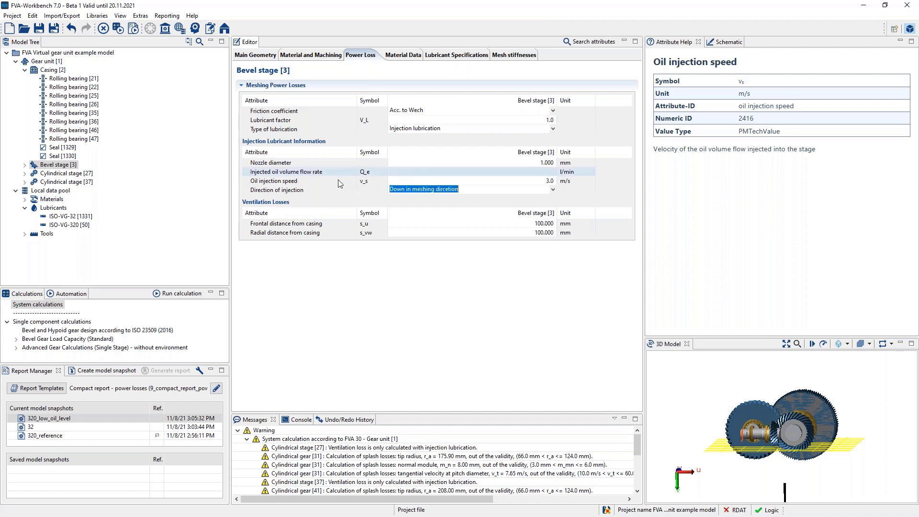
Step: Set Bevel stage [3]'s direction of injection to "Down against meshing dircetion" and view the help on its frontal distance from casing
{"action": "left_click", "coordinate": [289, 192]}
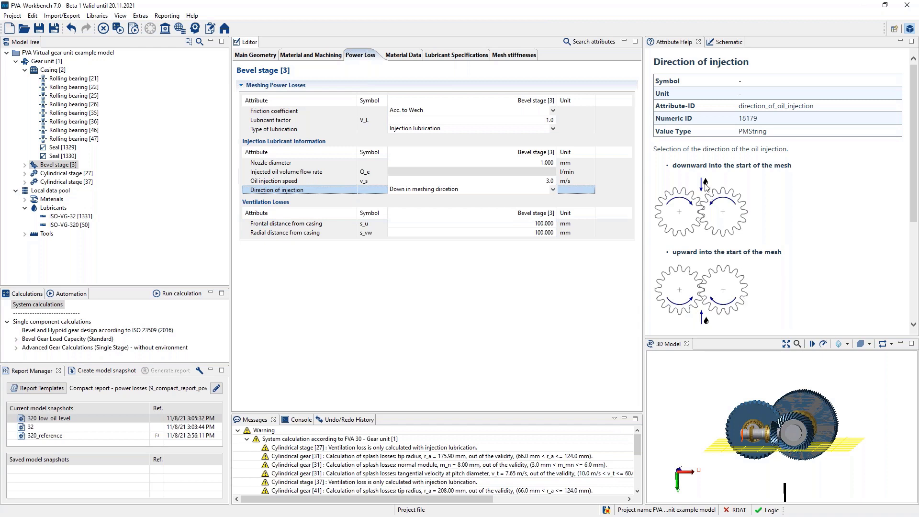
{"action": "left_click", "coordinate": [554, 190]}
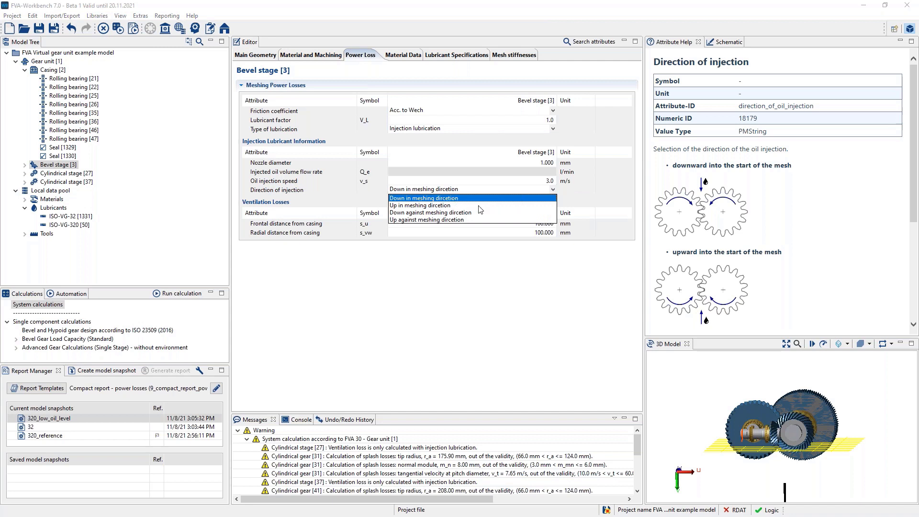
{"action": "scroll", "coordinate": [694, 224], "scroll_direction": "down", "scroll_amount": 3}
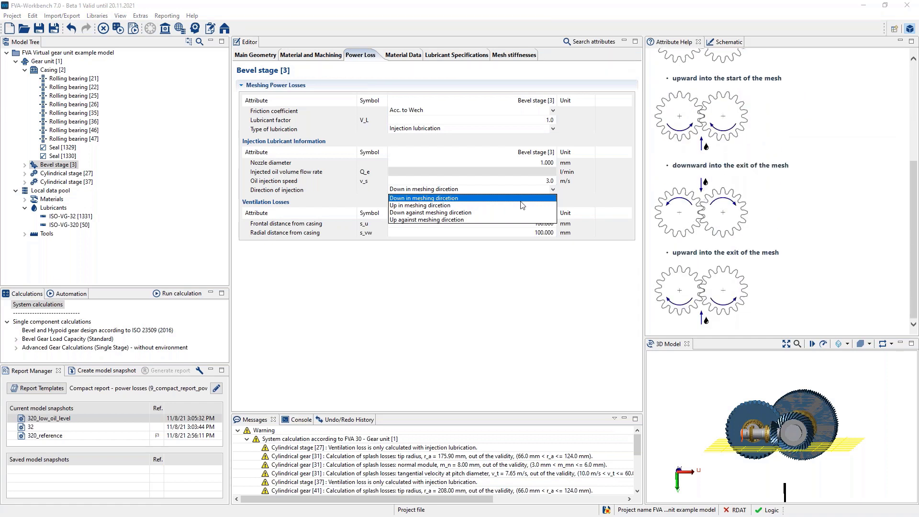
{"action": "left_click", "coordinate": [412, 213]}
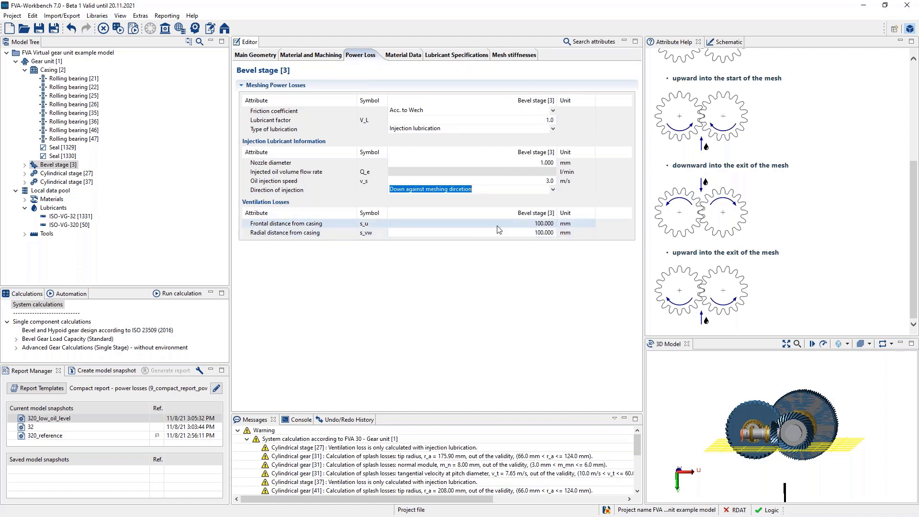
{"action": "left_click", "coordinate": [333, 225]}
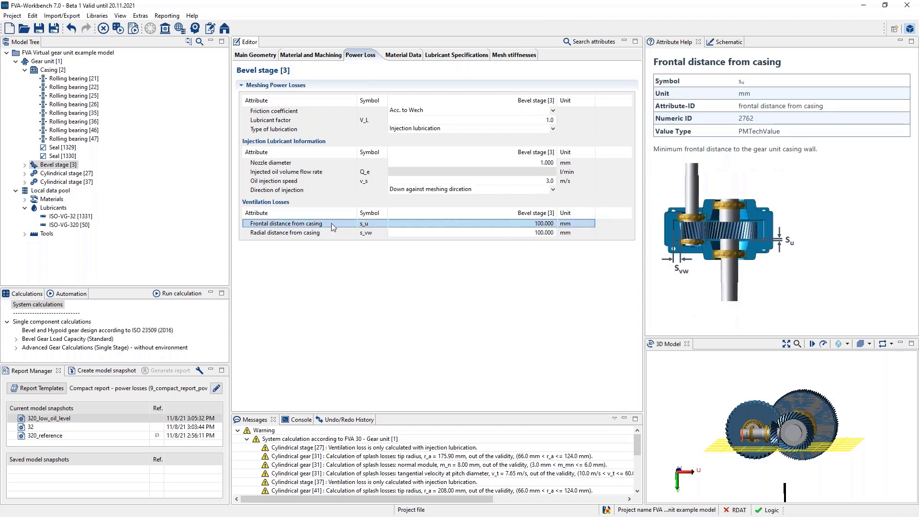
Step: Set Cylindrical stage [27] to injection lubrication with a 1 mm nozzle diameter, 3 m/s oil injection speed and direction "Down against meshing dircetion"
{"action": "left_click", "coordinate": [61, 174]}
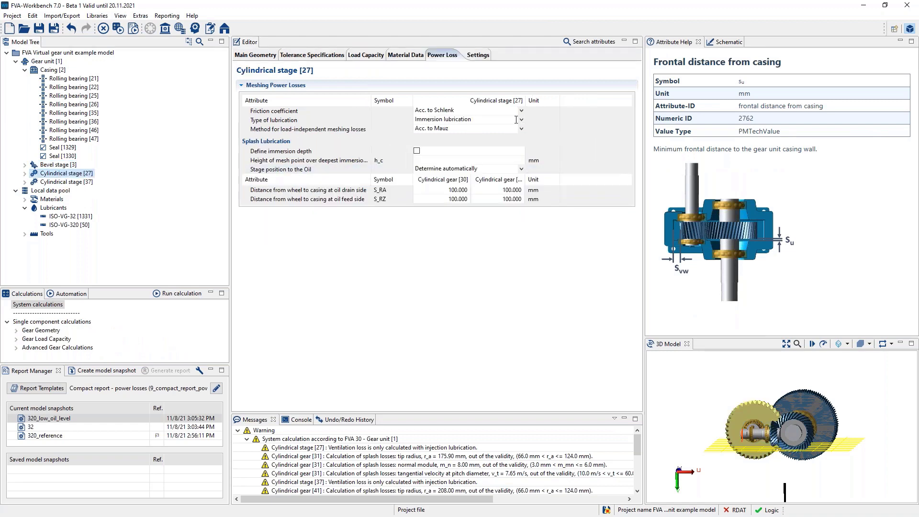
{"action": "left_click", "coordinate": [522, 119]}
{"action": "left_click", "coordinate": [445, 131]}
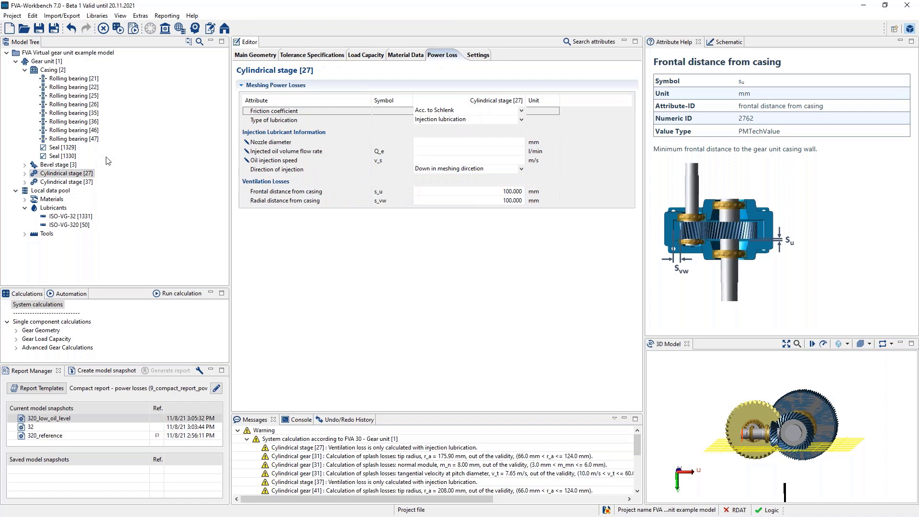
{"action": "left_click", "coordinate": [439, 142]}
{"action": "type", "text": "1"}
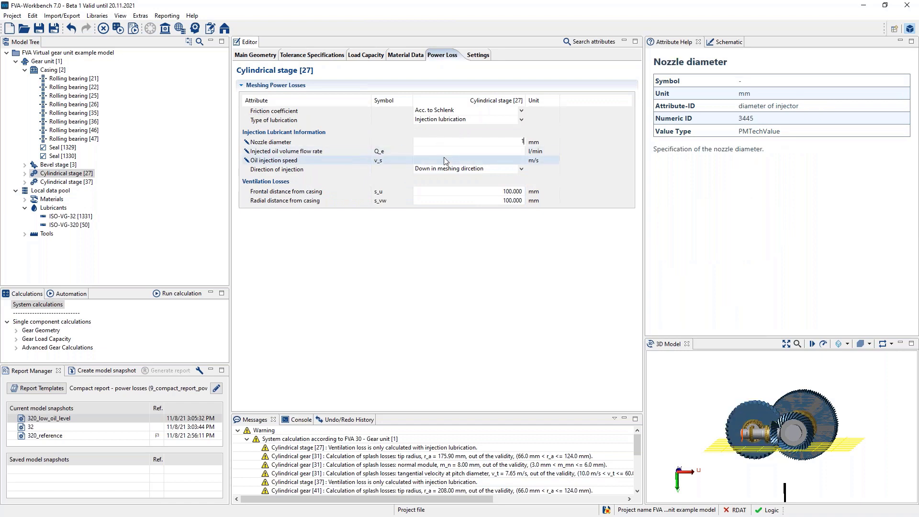
{"action": "left_click", "coordinate": [444, 160]}
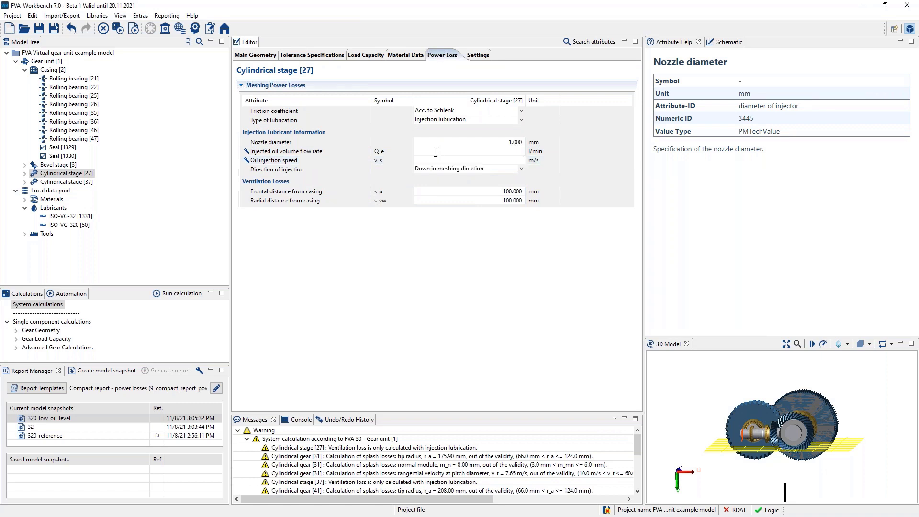
{"action": "type", "text": "3"}
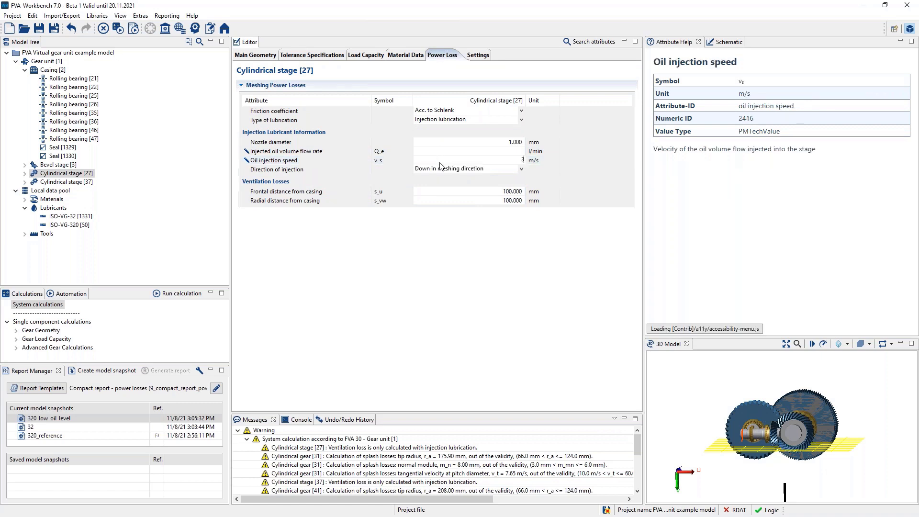
{"action": "left_click", "coordinate": [522, 170]}
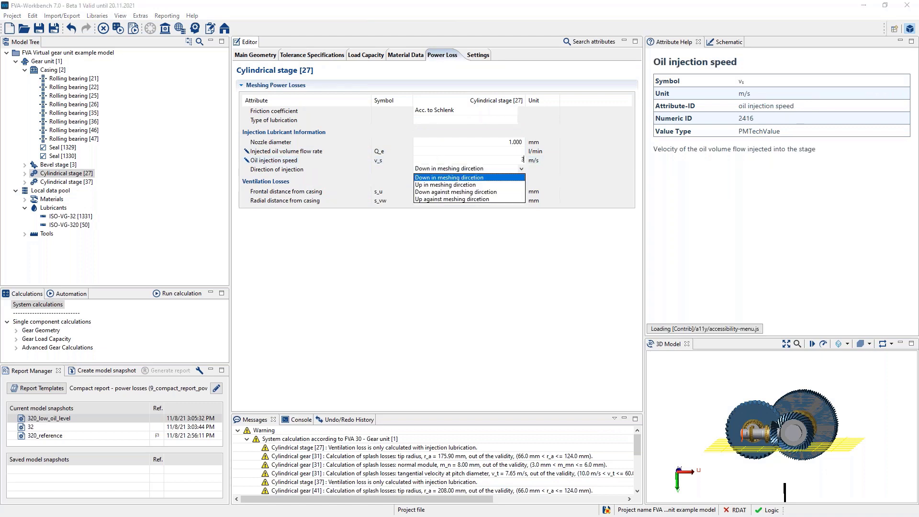
{"action": "left_click", "coordinate": [472, 193]}
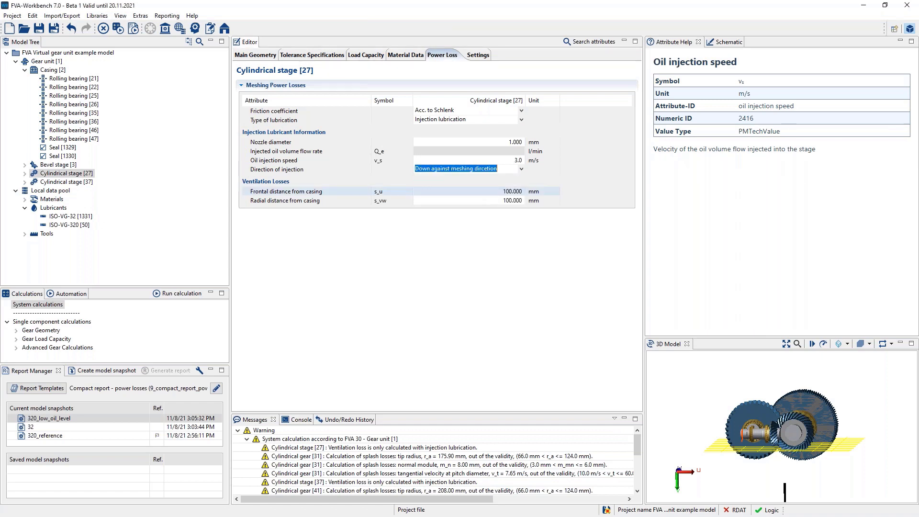
Step: Set Cylindrical stage [37] to injection lubrication with a 1 mm nozzle diameter, 3 m/s oil injection speed and direction "Down against meshing dircetion"
{"action": "left_click", "coordinate": [58, 183]}
{"action": "left_click", "coordinate": [521, 120]}
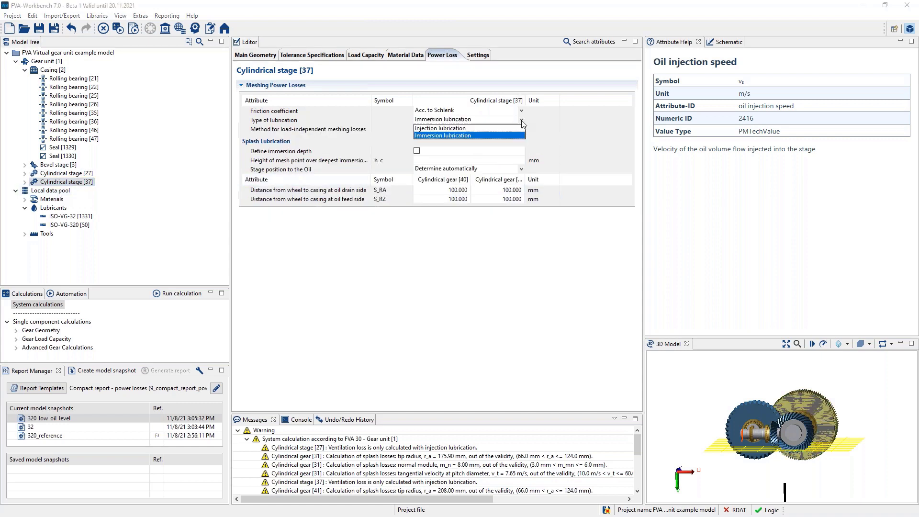
{"action": "left_click", "coordinate": [473, 129]}
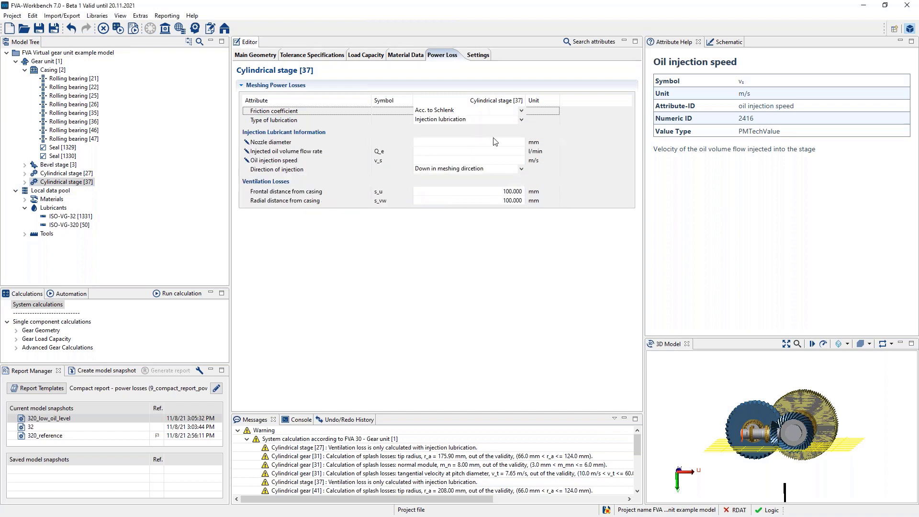
{"action": "left_click", "coordinate": [505, 142]}
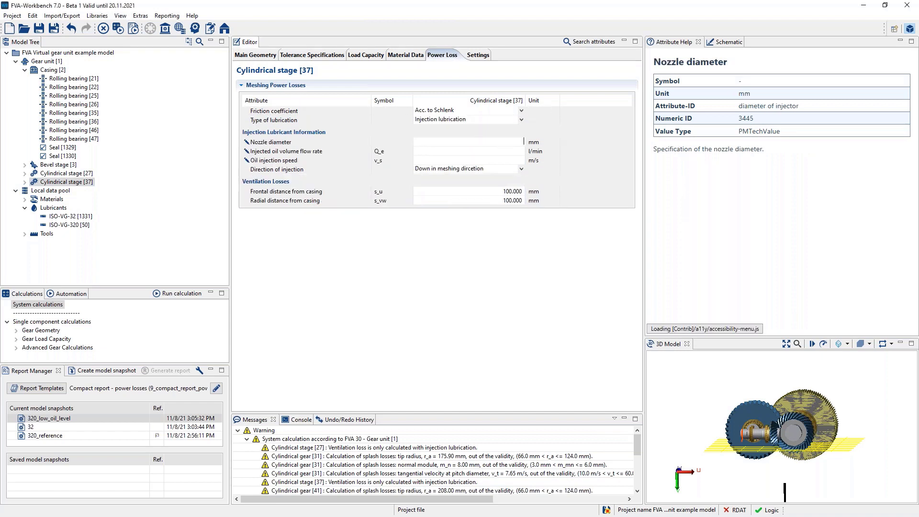
{"action": "type", "text": "1"}
{"action": "left_click", "coordinate": [493, 159]}
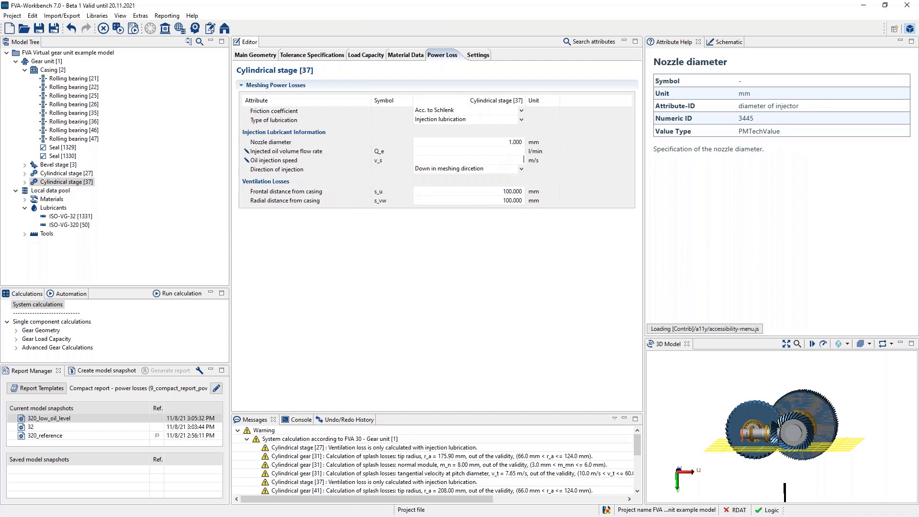
{"action": "type", "text": "3"}
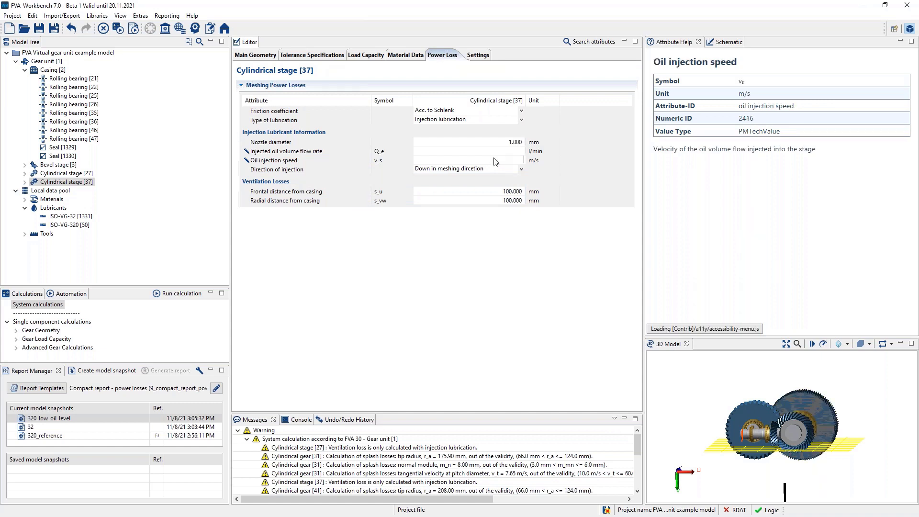
{"action": "left_click", "coordinate": [521, 168]}
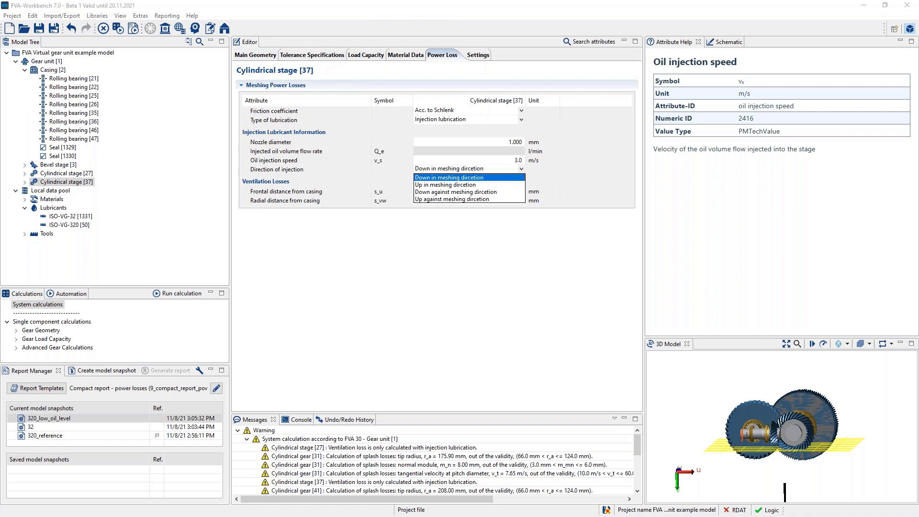
{"action": "left_click", "coordinate": [448, 192]}
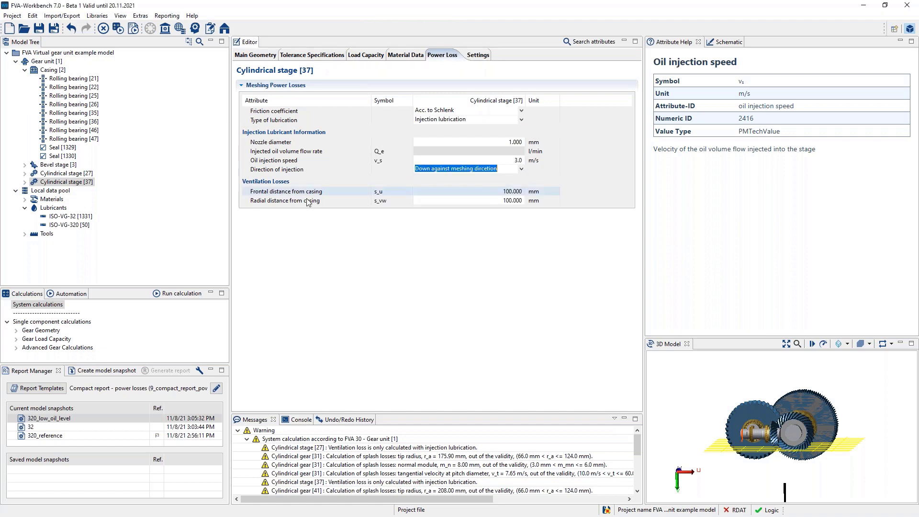
Step: Run the system calculation and rename the new model snapshot as injection
{"action": "left_click", "coordinate": [186, 294]}
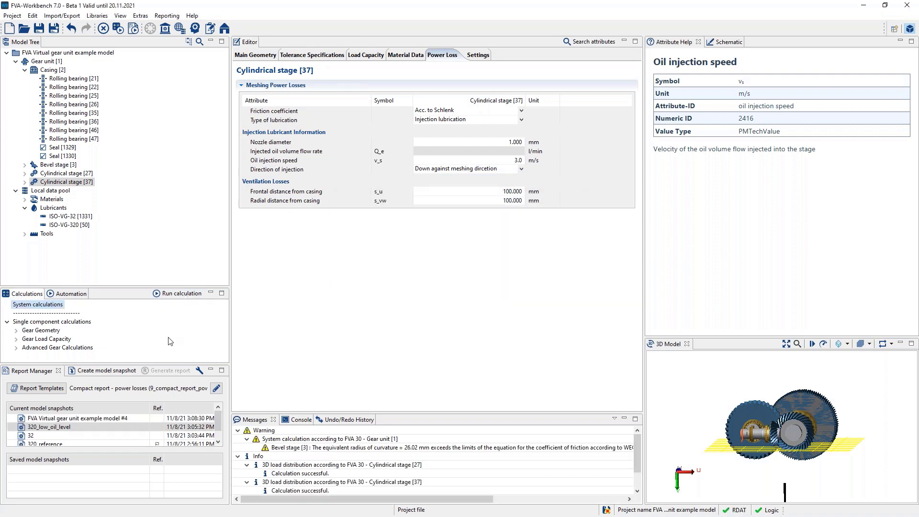
{"action": "right_click", "coordinate": [80, 419]}
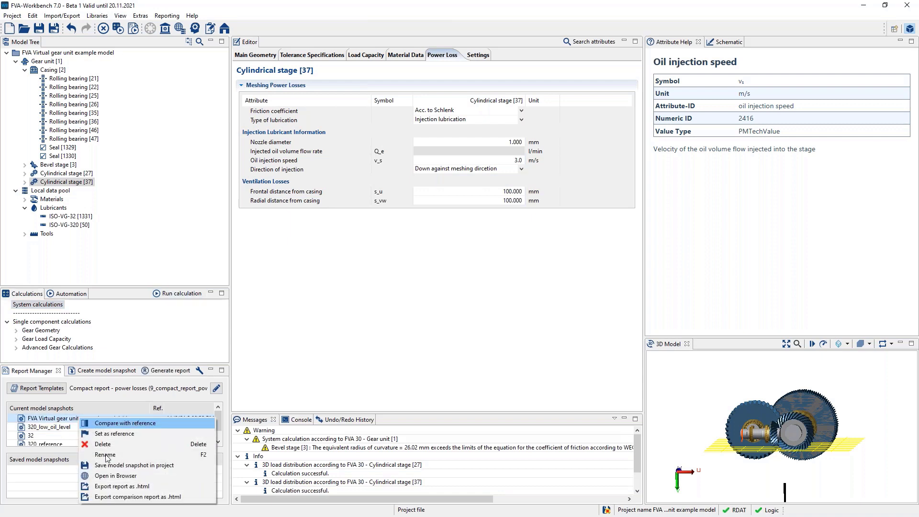
{"action": "left_click", "coordinate": [105, 455]}
{"action": "type", "text": "in"}
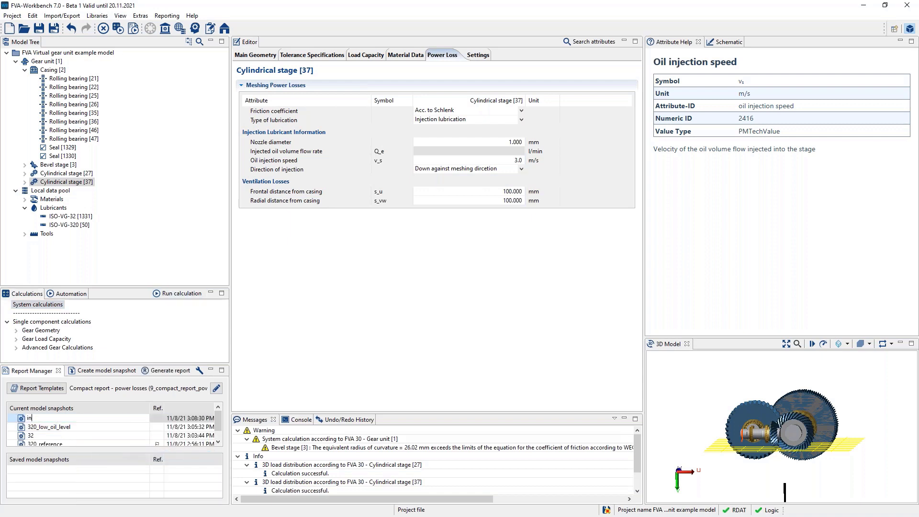
{"action": "type", "text": "jection"}
{"action": "key", "text": "Return"}
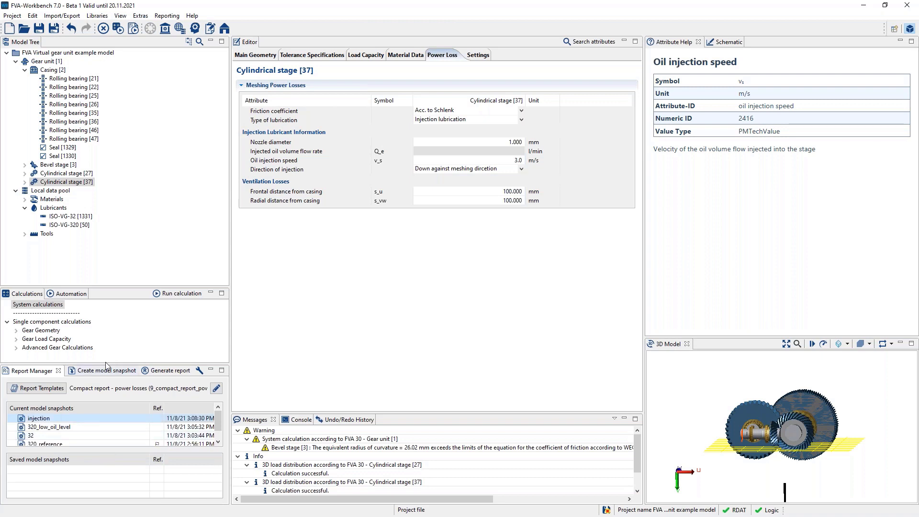
Step: Compare the injection snapshot with the reference, examining efficiency, total power loss and the distribution of losses
{"action": "left_click_drag", "start_coordinate": [107, 364], "coordinate": [105, 343]}
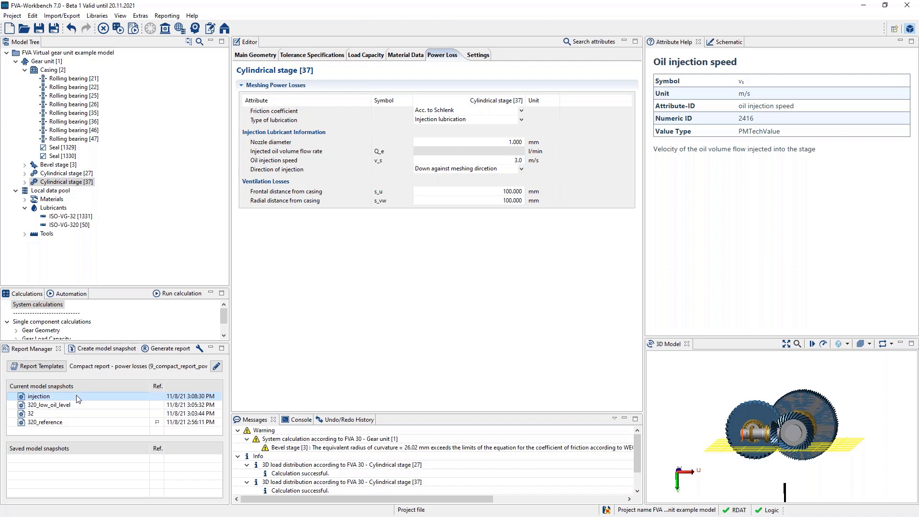
{"action": "right_click", "coordinate": [77, 395]}
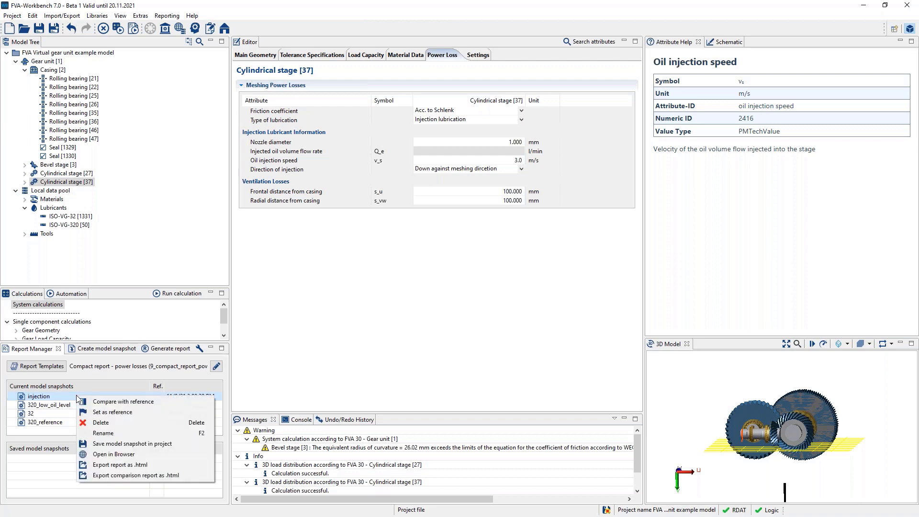
{"action": "left_click", "coordinate": [103, 402]}
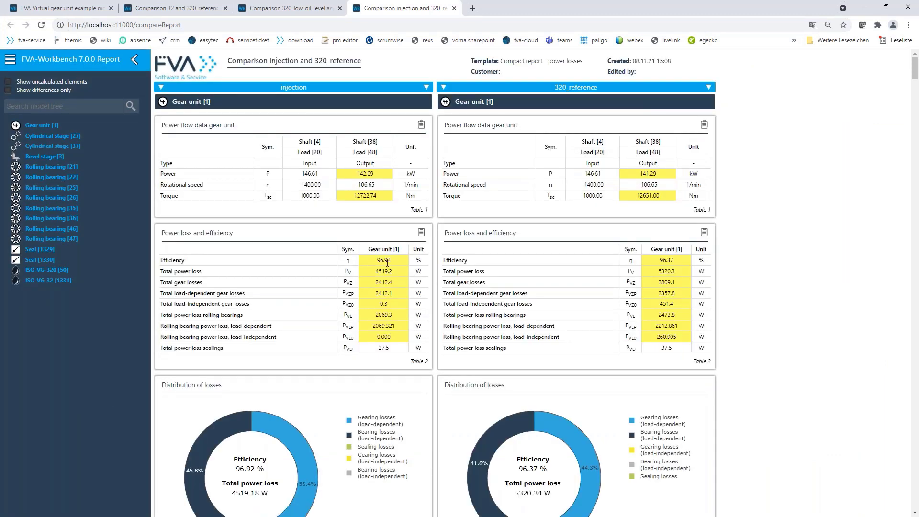
{"action": "mouse_move", "coordinate": [387, 272]}
{"action": "left_click_drag", "start_coordinate": [391, 273], "coordinate": [375, 276]}
{"action": "mouse_move", "coordinate": [663, 279]}
{"action": "double_click", "coordinate": [675, 272]}
{"action": "scroll", "coordinate": [439, 275], "scroll_direction": "down", "scroll_amount": 2}
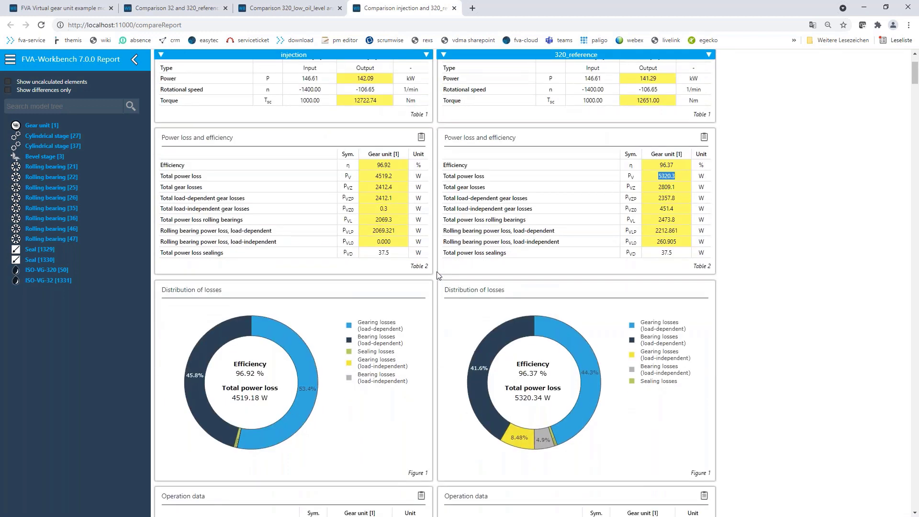
{"action": "scroll", "coordinate": [438, 275], "scroll_direction": "up", "scroll_amount": 2}
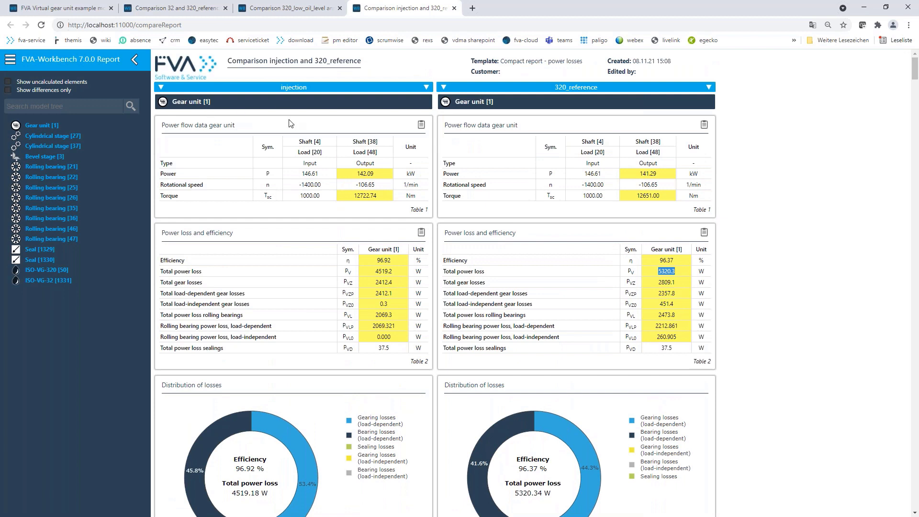
{"action": "left_click_drag", "start_coordinate": [375, 272], "coordinate": [392, 271]}
Step: Examine Cylindrical stage [27]'s load-dependent and load-independent losses in the comparison report, including splash, squeezing, impulse and ventilation losses
{"action": "scroll", "coordinate": [436, 270], "scroll_direction": "down", "scroll_amount": 10}
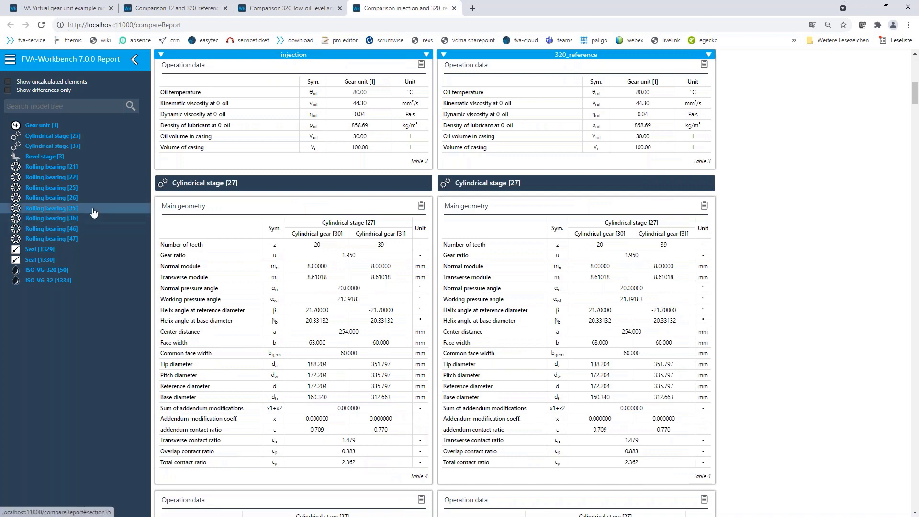
{"action": "scroll", "coordinate": [430, 284], "scroll_direction": "down", "scroll_amount": 9}
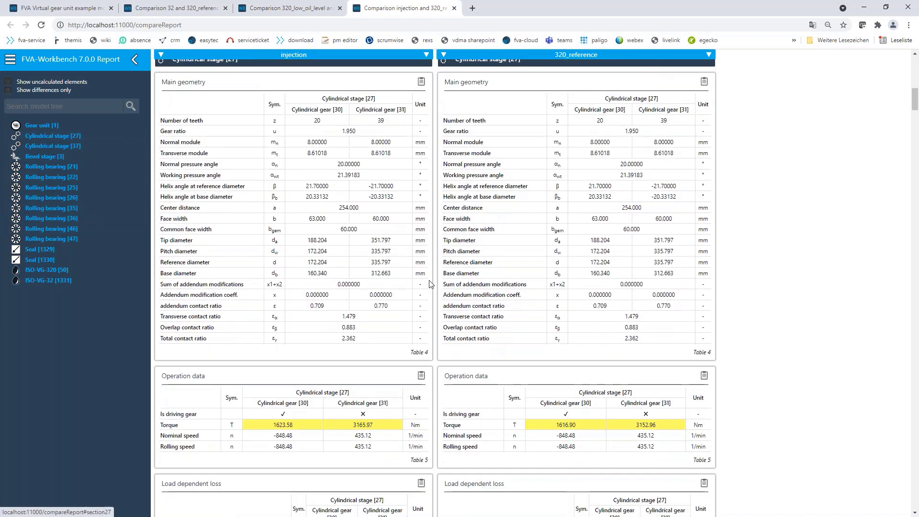
{"action": "scroll", "coordinate": [431, 284], "scroll_direction": "down", "scroll_amount": 1}
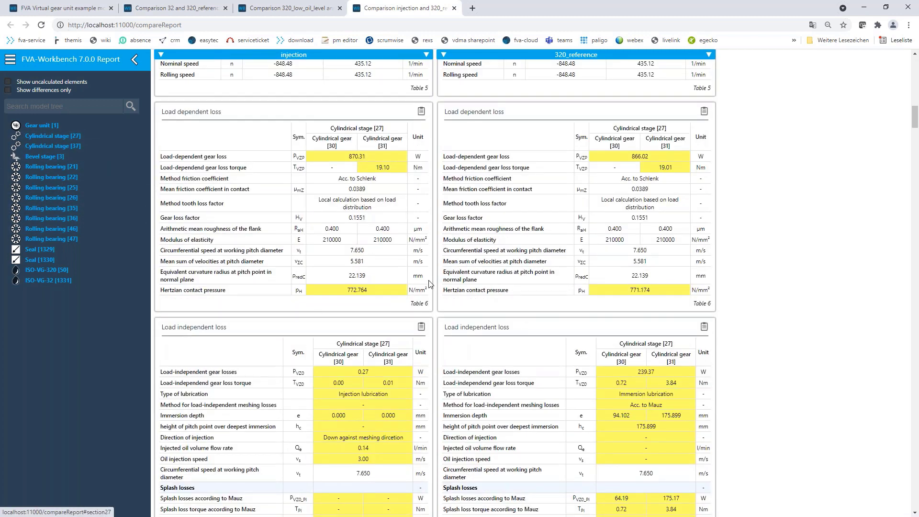
{"action": "scroll", "coordinate": [429, 284], "scroll_direction": "down", "scroll_amount": 4}
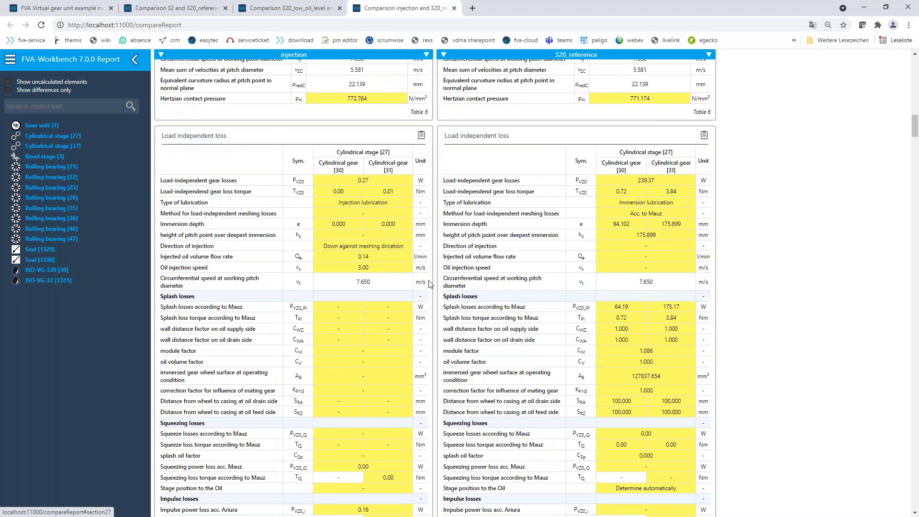
{"action": "scroll", "coordinate": [400, 269], "scroll_direction": "down", "scroll_amount": 1}
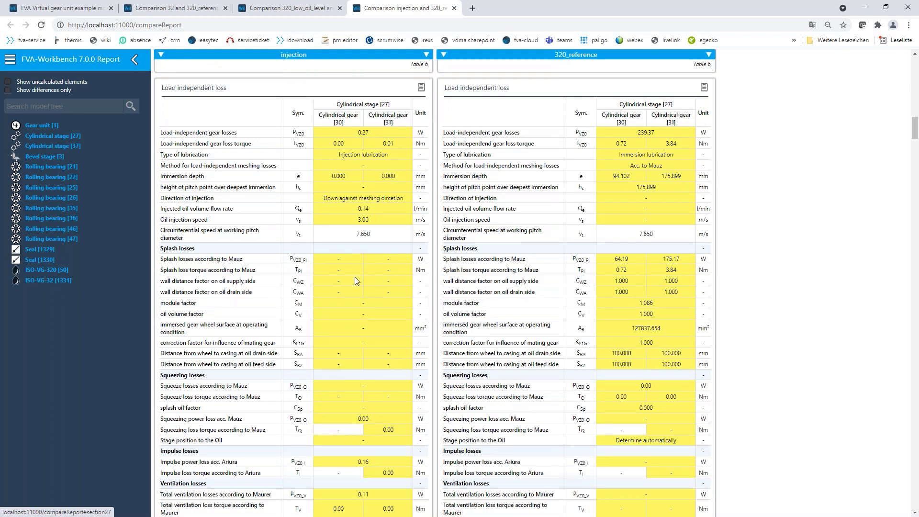
{"action": "scroll", "coordinate": [354, 279], "scroll_direction": "down", "scroll_amount": 2}
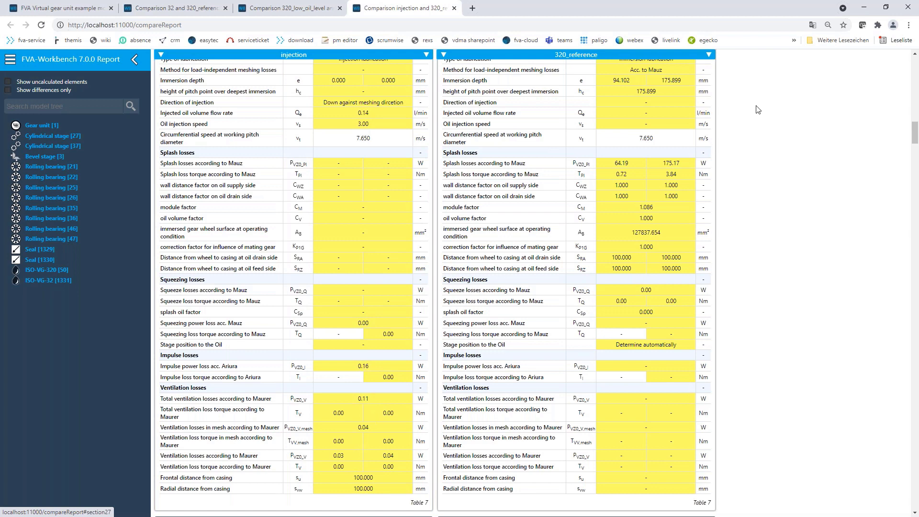
Step: Return to FVA-Workbench and inspect the gear unit's 3D model from an angled view in an enlarged display area
{"action": "left_click", "coordinate": [857, 13]}
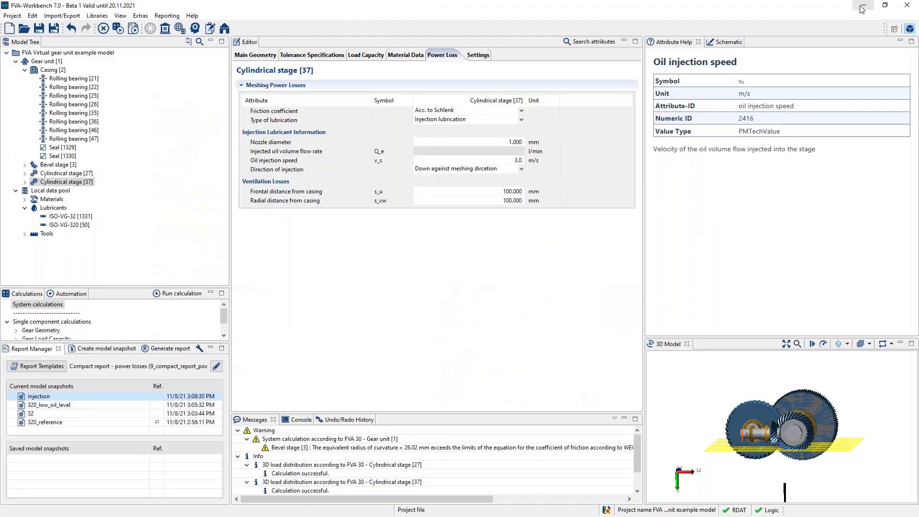
{"action": "left_click_drag", "start_coordinate": [844, 409], "coordinate": [831, 415]}
{"action": "scroll", "coordinate": [790, 443], "scroll_direction": "up", "scroll_amount": 1}
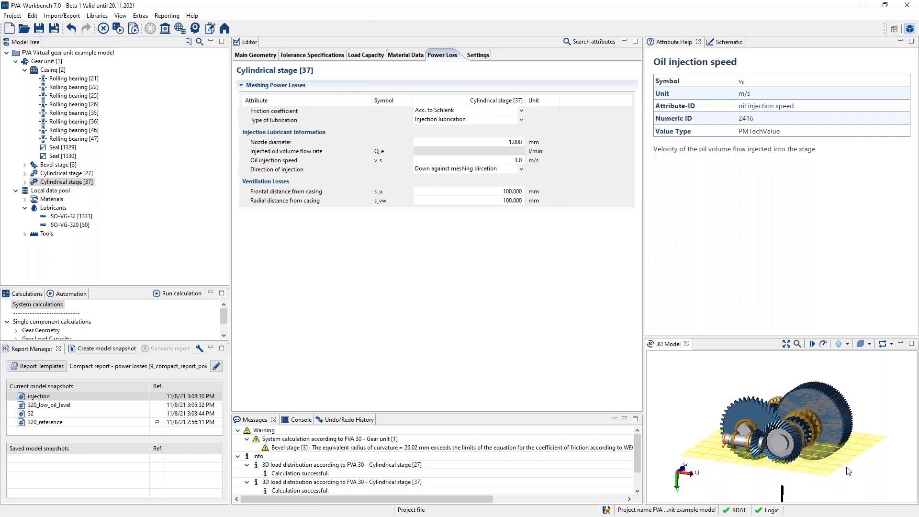
{"action": "left_click_drag", "start_coordinate": [846, 467], "coordinate": [846, 456]}
{"action": "left_click_drag", "start_coordinate": [863, 422], "coordinate": [860, 429]}
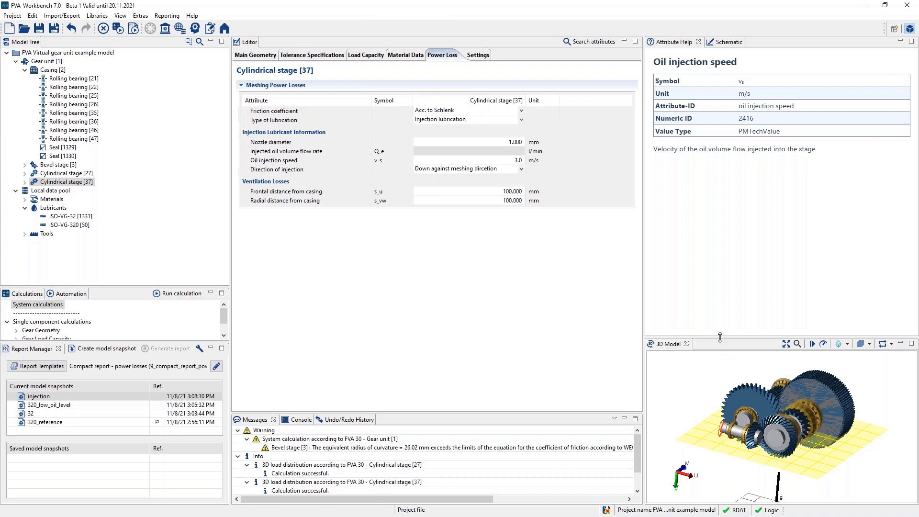
{"action": "left_click_drag", "start_coordinate": [721, 338], "coordinate": [439, 254]}
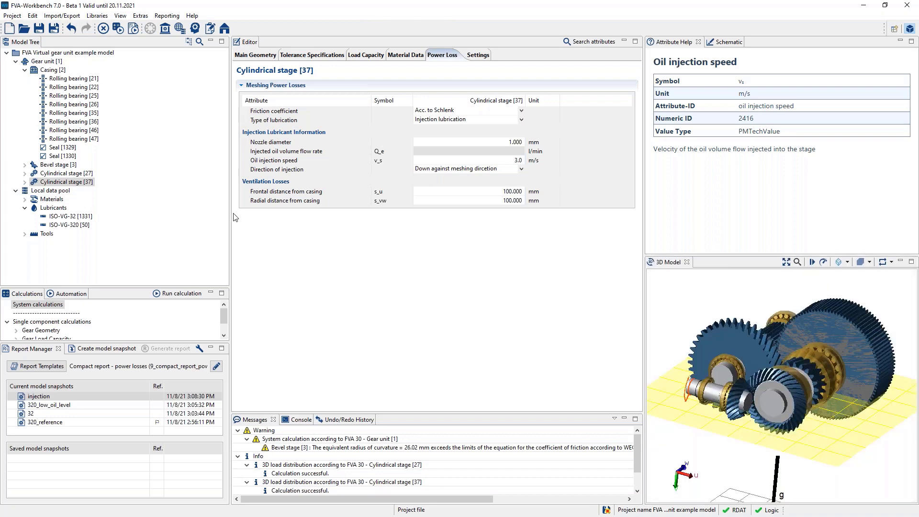
Step: Open the project VirtuellesFVAgetriebe_EfficiencyMap_WB70.wbpz from the Script_EfficiencyMap folder, discarding the changes to the current project
{"action": "left_click", "coordinate": [27, 31]}
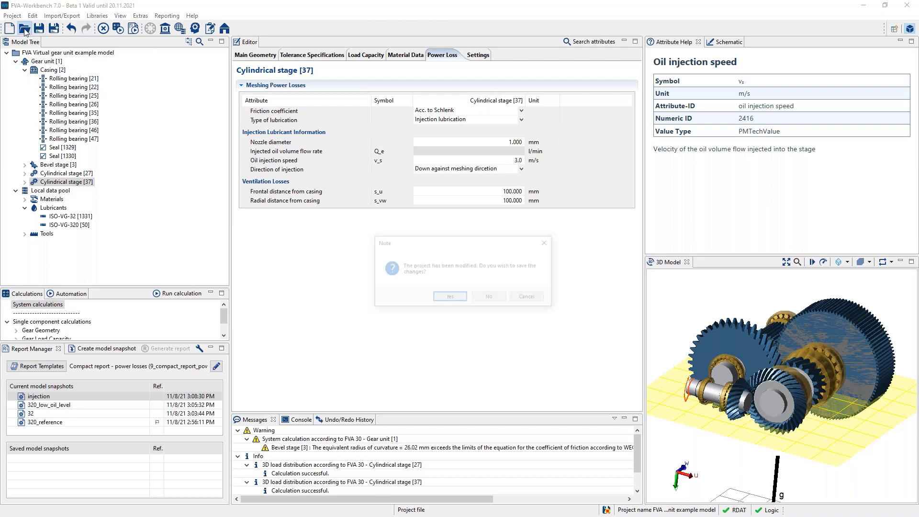
{"action": "left_click", "coordinate": [489, 297]}
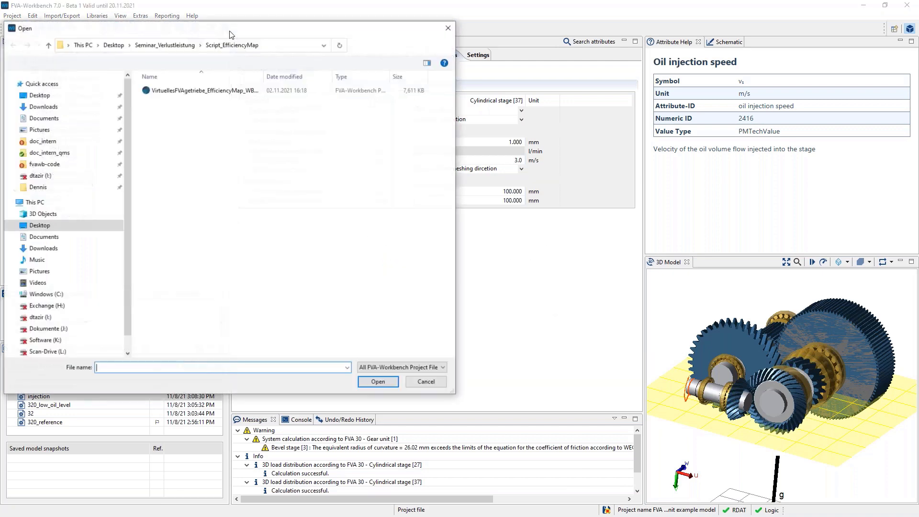
{"action": "double_click", "coordinate": [193, 94]}
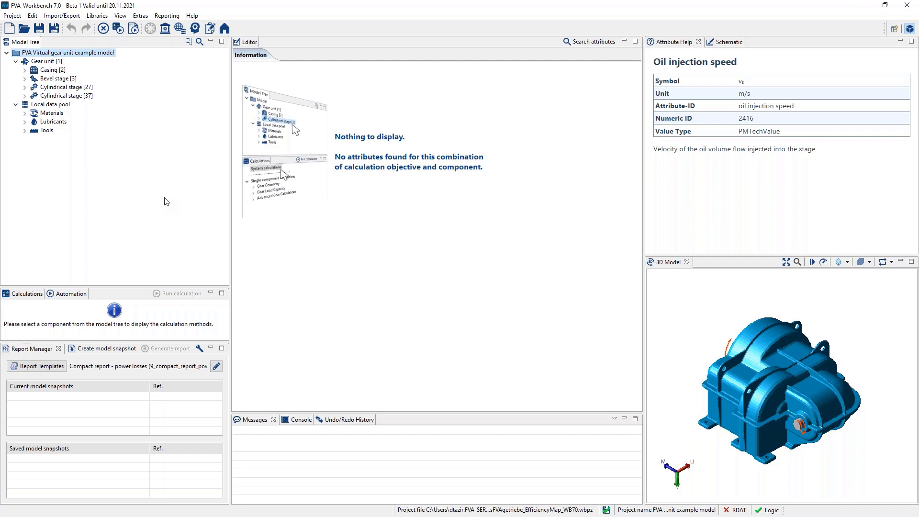
Step: Open the scripting view for the EfficiencyMap model script and widen its code area
{"action": "left_click", "coordinate": [142, 18]}
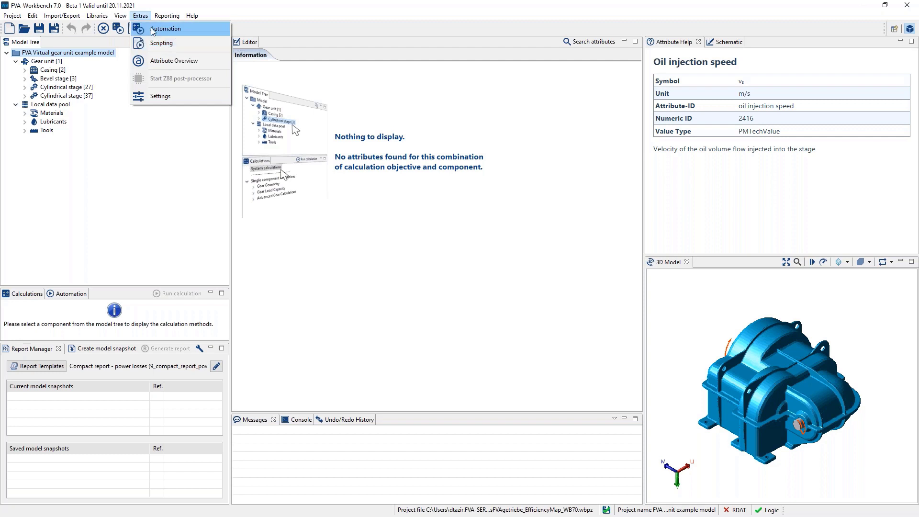
{"action": "left_click", "coordinate": [161, 43]}
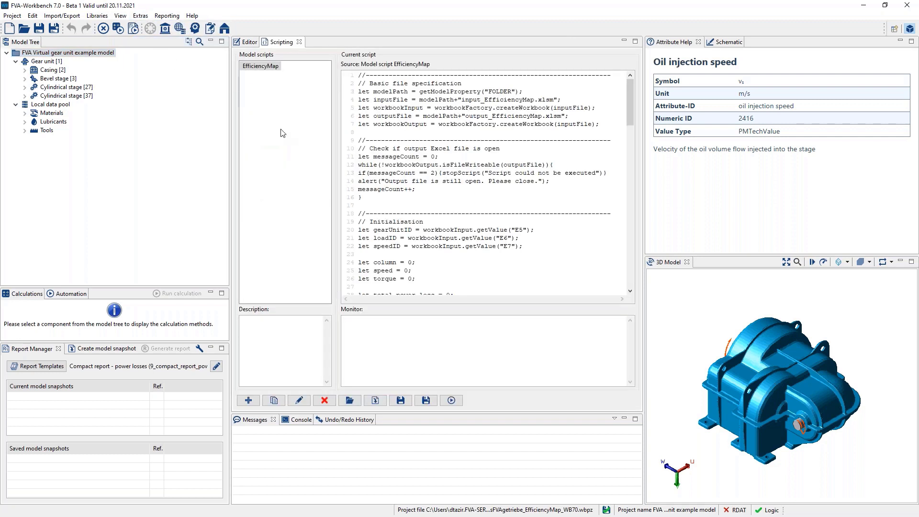
{"action": "left_click_drag", "start_coordinate": [336, 191], "coordinate": [320, 191]}
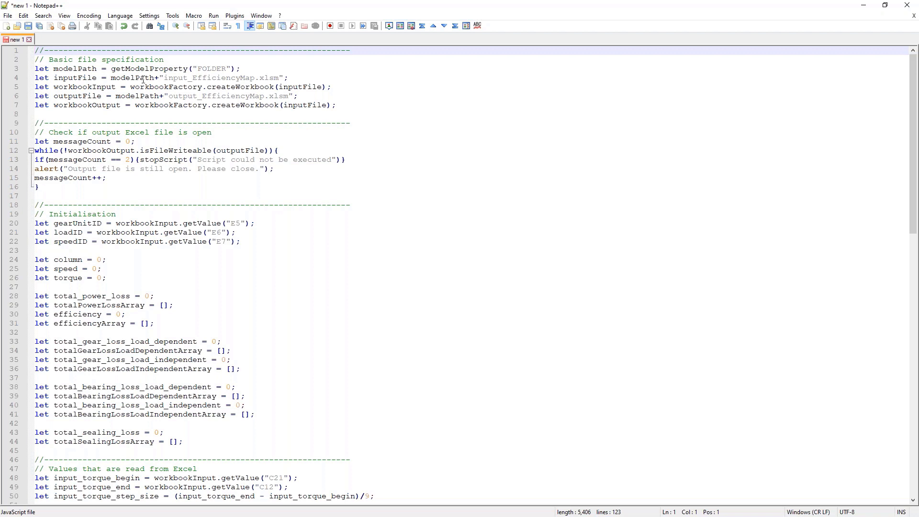
Step: Examine the EfficiencyMap script in Notepad++, from the input_EfficiencyMap.xlsm file specification through the 001_SYSTEM_CALCULATION loops to the Excel output commands
{"action": "left_click_drag", "start_coordinate": [164, 77], "coordinate": [278, 77]}
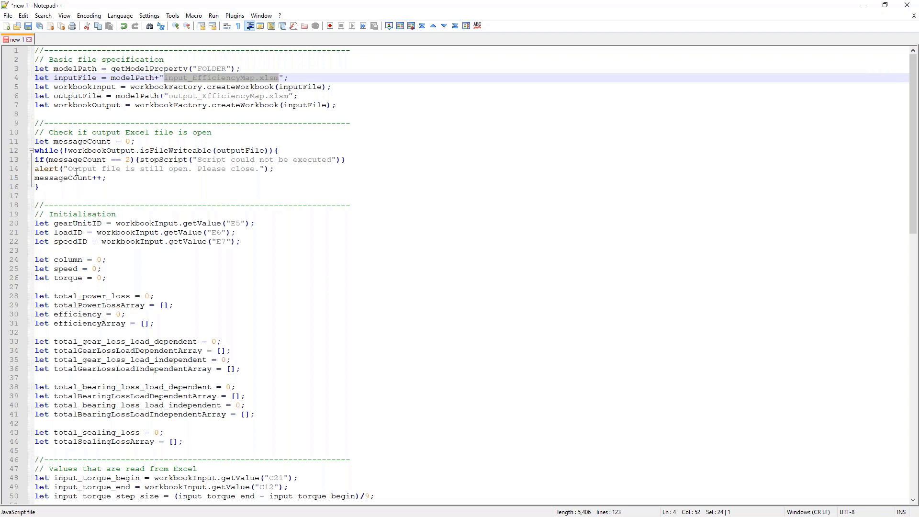
{"action": "scroll", "coordinate": [76, 171], "scroll_direction": "down", "scroll_amount": 3}
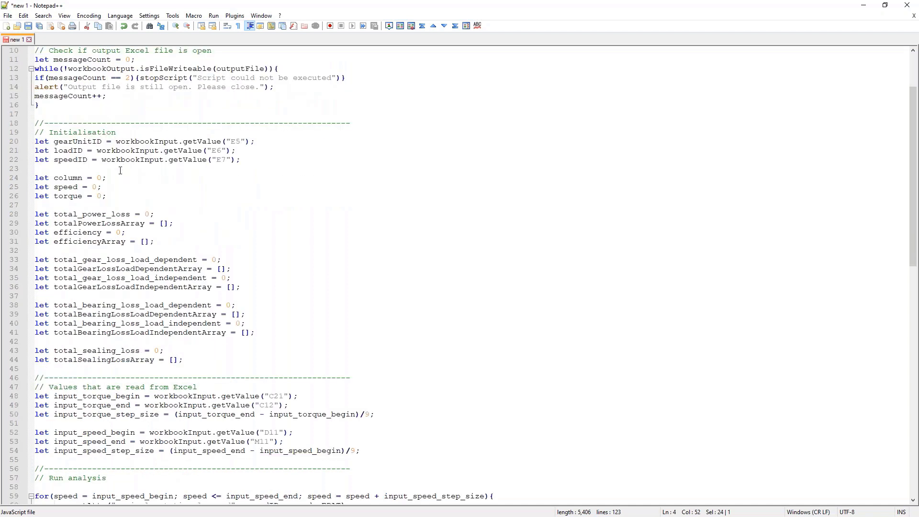
{"action": "scroll", "coordinate": [121, 196], "scroll_direction": "down", "scroll_amount": 2}
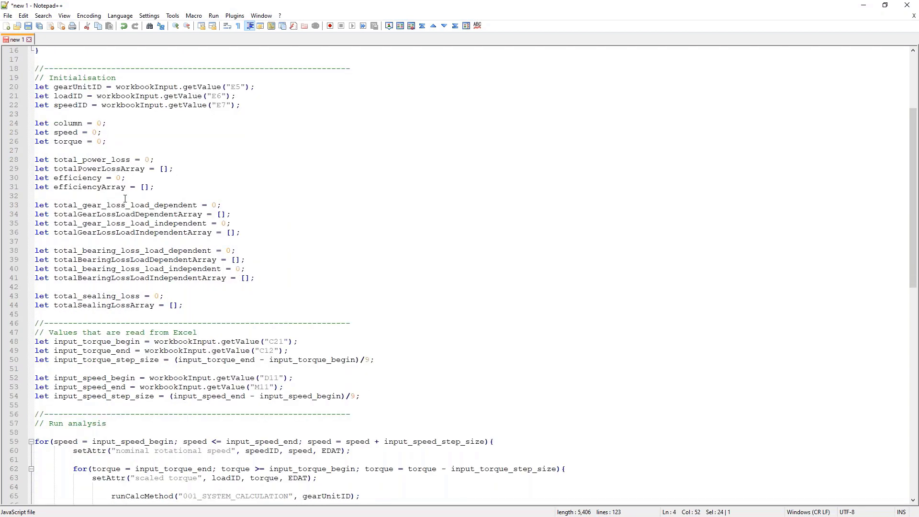
{"action": "scroll", "coordinate": [138, 239], "scroll_direction": "down", "scroll_amount": 5}
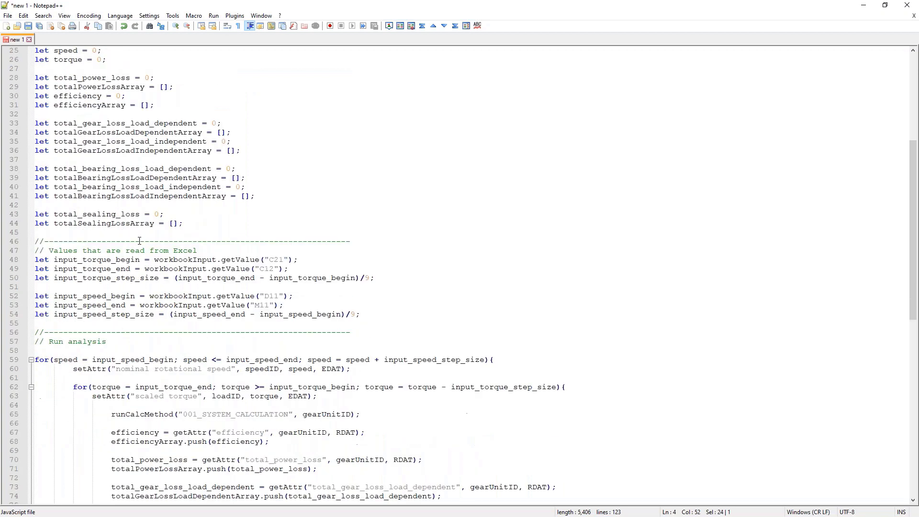
{"action": "scroll", "coordinate": [140, 241], "scroll_direction": "down", "scroll_amount": 1}
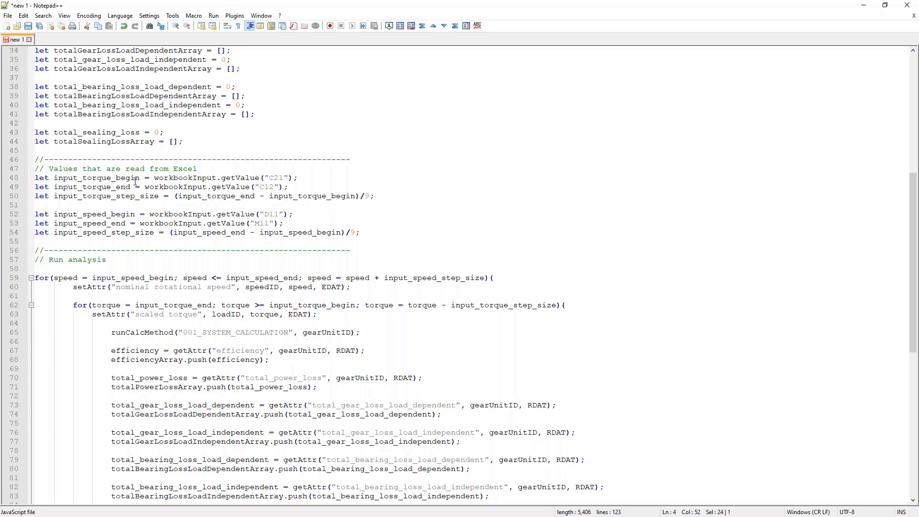
{"action": "scroll", "coordinate": [135, 182], "scroll_direction": "down", "scroll_amount": 4}
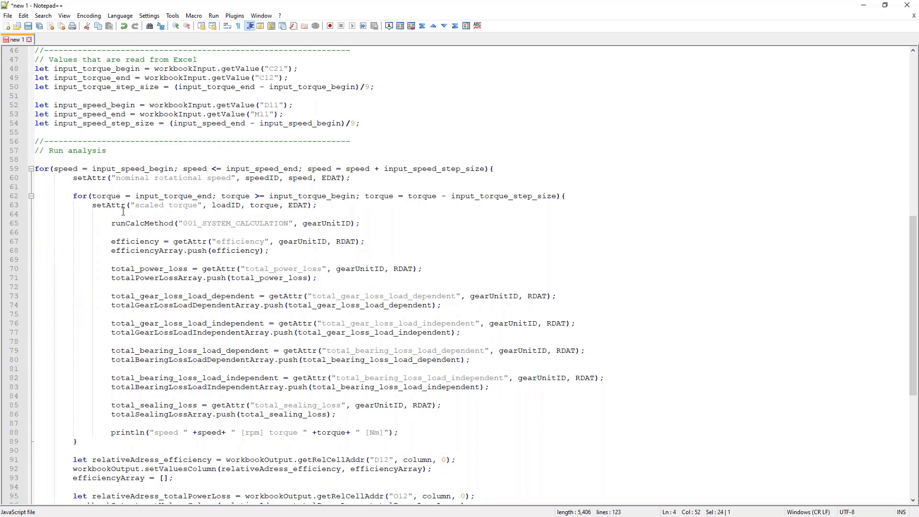
{"action": "left_click_drag", "start_coordinate": [112, 223], "coordinate": [361, 223]}
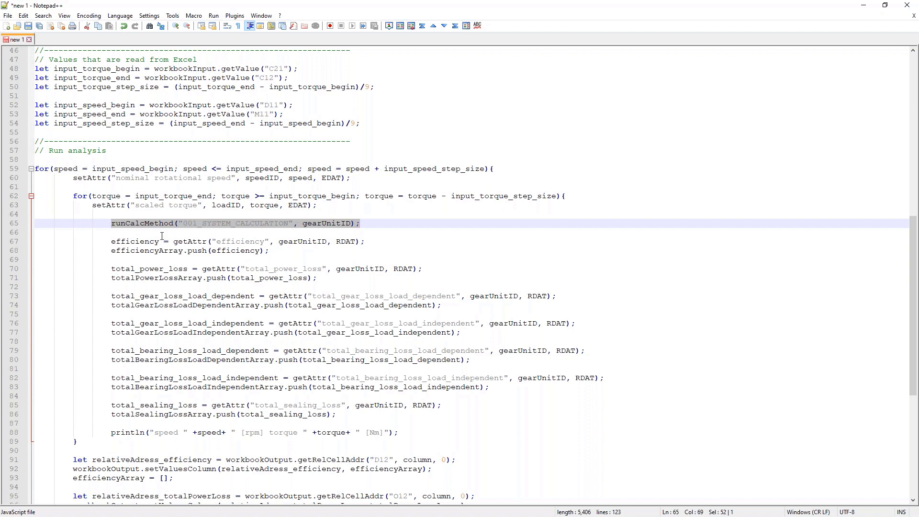
{"action": "scroll", "coordinate": [162, 236], "scroll_direction": "down", "scroll_amount": 9}
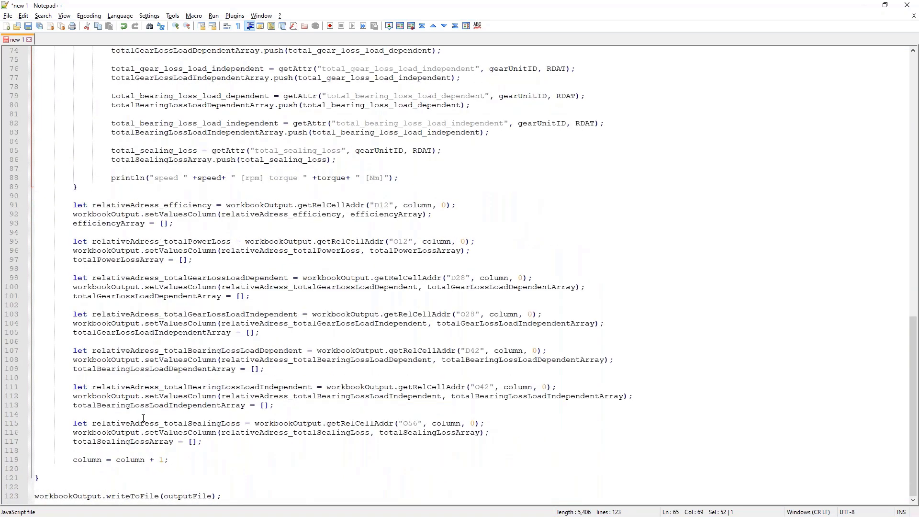
{"action": "key", "text": "alt+Tab"}
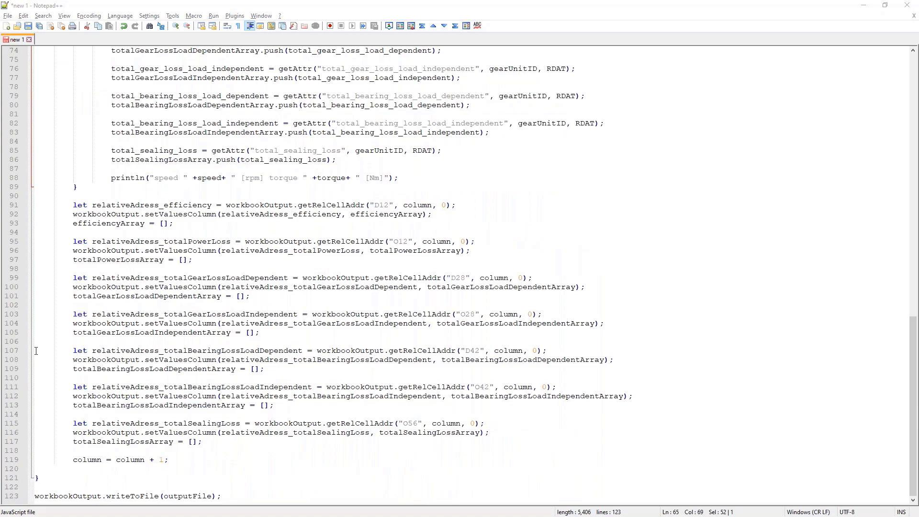